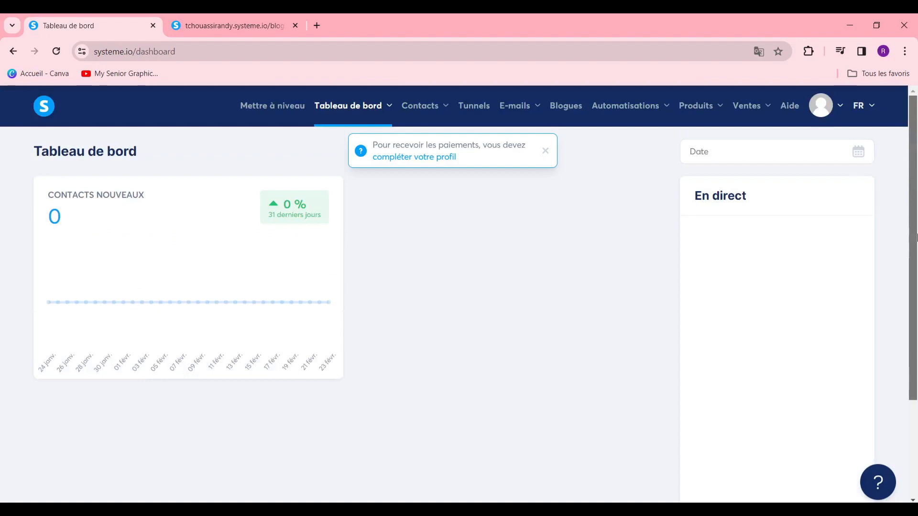
Step: Dismiss the dashboard notice about completing the profile to receive payments
{"action": "left_click_drag", "start_coordinate": [917, 238], "coordinate": [888, 96]}
{"action": "left_click_drag", "start_coordinate": [917, 187], "coordinate": [803, 204]}
{"action": "left_click", "coordinate": [546, 152]}
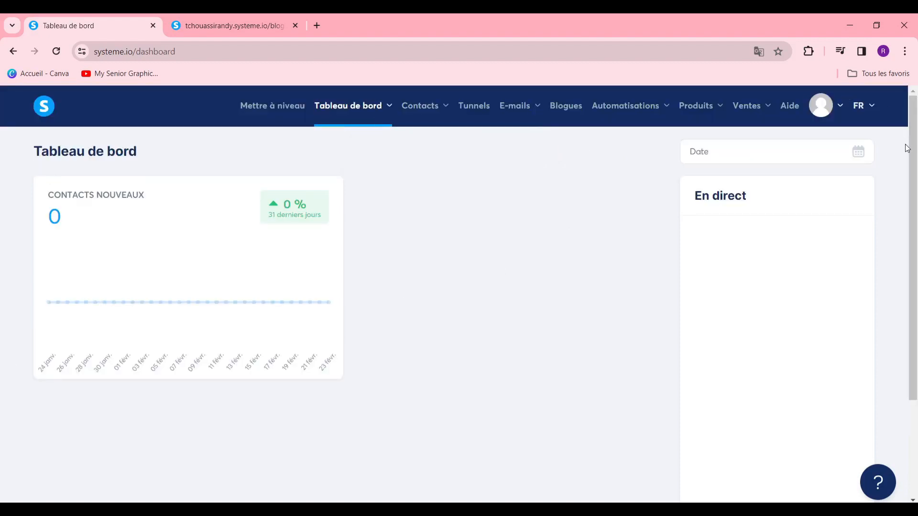
Step: Look over the dashboard's new contacts chart and the En direct live feed
{"action": "left_click_drag", "start_coordinate": [915, 160], "coordinate": [882, 147]}
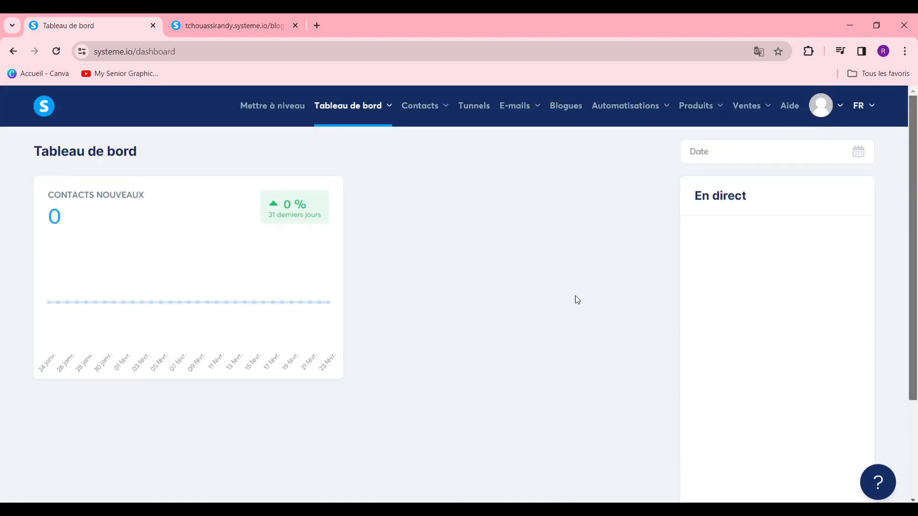
{"action": "mouse_move", "coordinate": [916, 138]}
{"action": "left_mouse_down"}
{"action": "mouse_move", "coordinate": [915, 238]}
{"action": "mouse_move", "coordinate": [914, 139]}
{"action": "left_mouse_up"}
{"action": "scroll", "coordinate": [878, 400], "scroll_direction": "down", "scroll_amount": 3}
{"action": "scroll", "coordinate": [843, 285], "scroll_direction": "up", "scroll_amount": 2}
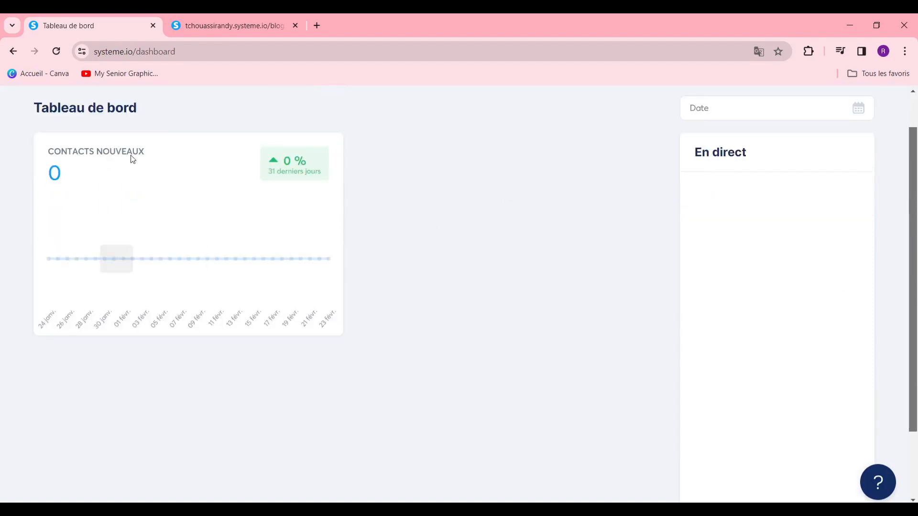
{"action": "scroll", "coordinate": [869, 307], "scroll_direction": "up", "scroll_amount": 2}
{"action": "scroll", "coordinate": [543, 255], "scroll_direction": "down", "scroll_amount": 3}
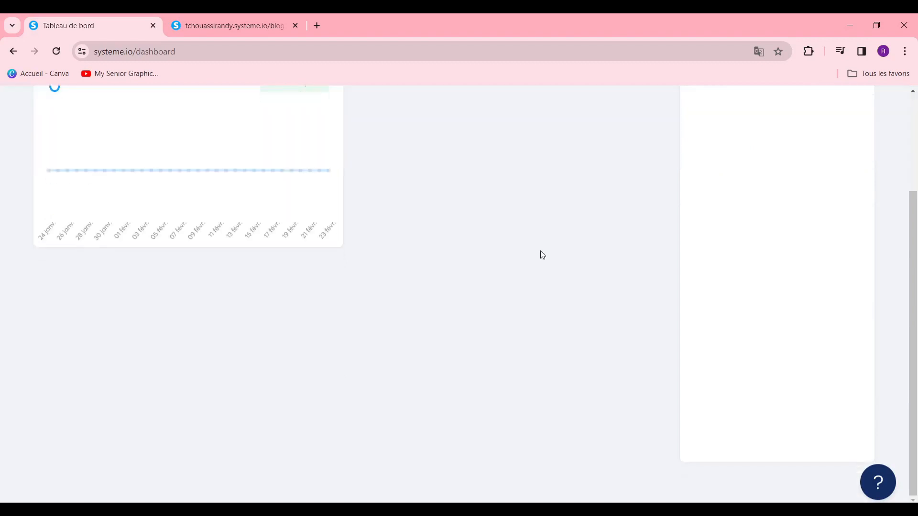
{"action": "scroll", "coordinate": [542, 255], "scroll_direction": "up", "scroll_amount": 3}
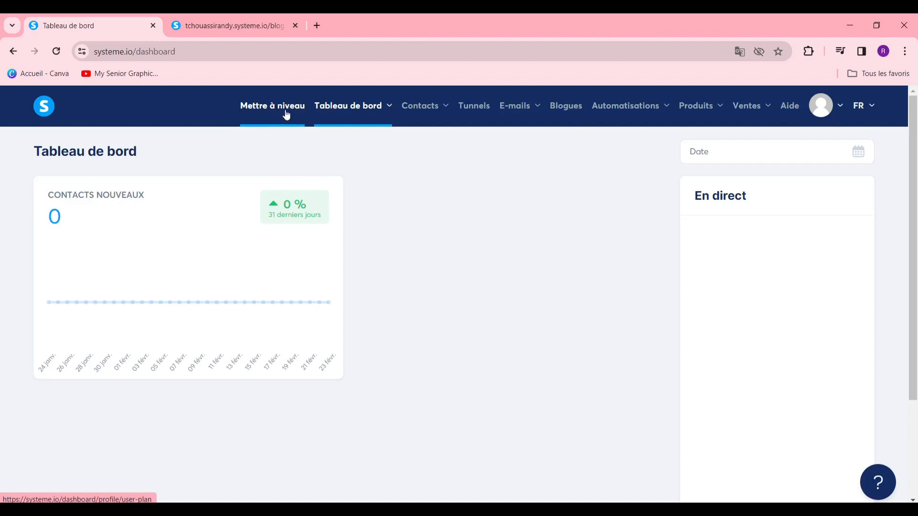
Step: Examine the main sections on offer, including Contacts, Tunnels, E-mails, Blogues, Automatisations, Produits and Ventes with their sub-entries
{"action": "mouse_move", "coordinate": [330, 125]}
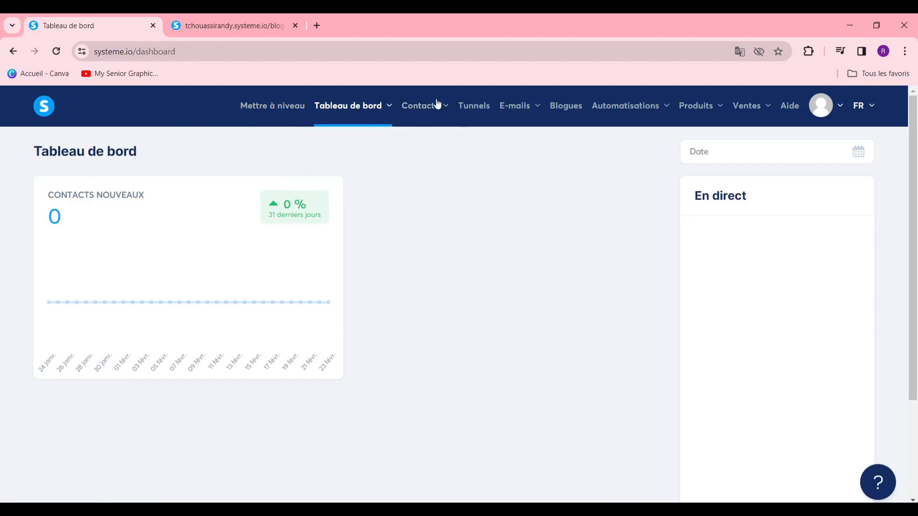
{"action": "mouse_move", "coordinate": [437, 103]}
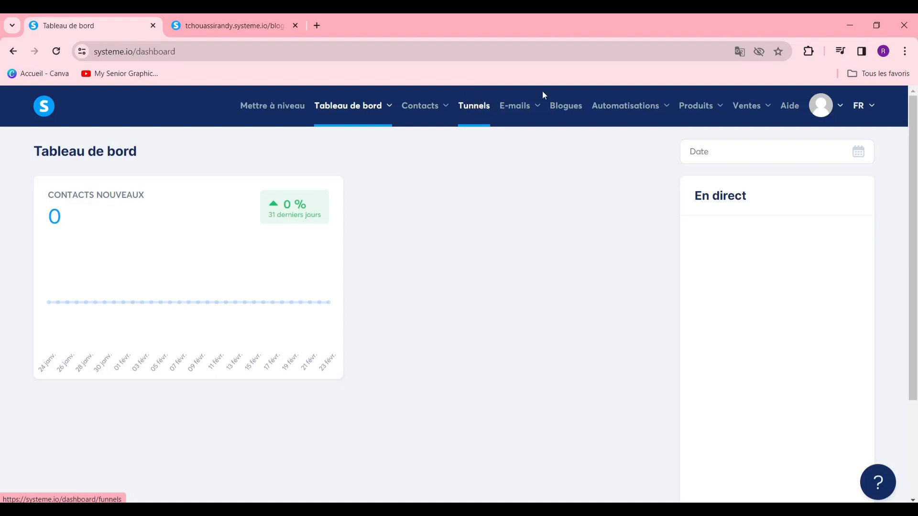
{"action": "mouse_move", "coordinate": [517, 115]}
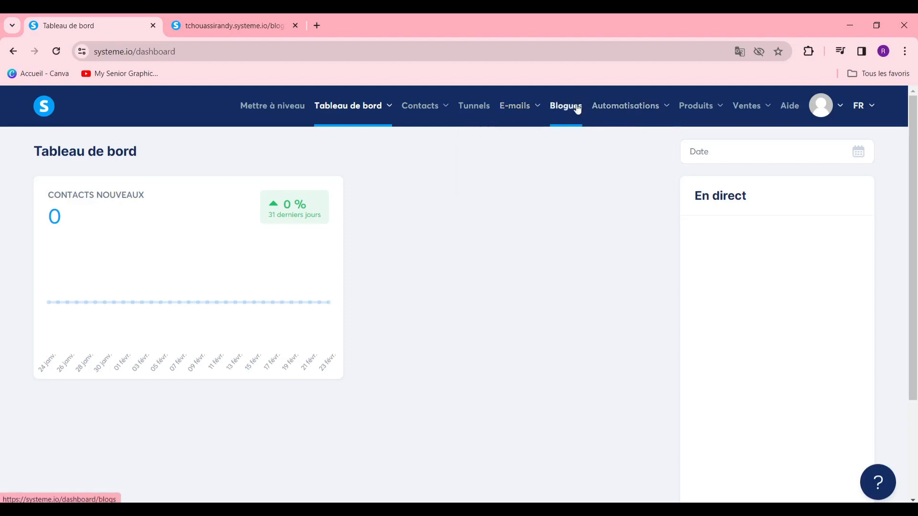
{"action": "mouse_move", "coordinate": [609, 101]}
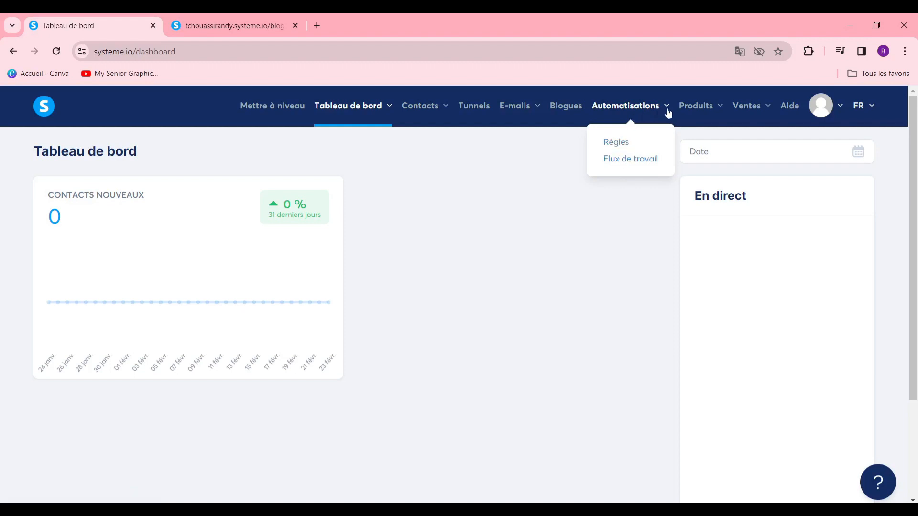
{"action": "mouse_move", "coordinate": [691, 111]}
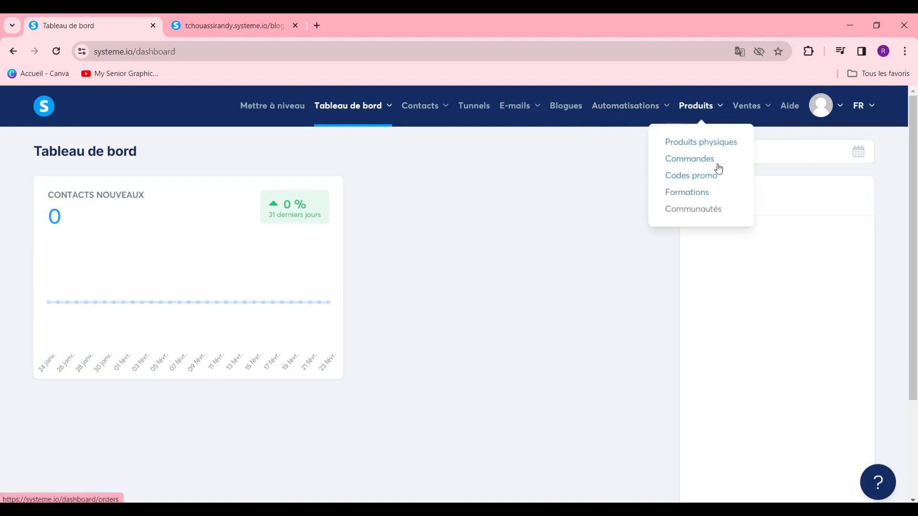
{"action": "mouse_move", "coordinate": [744, 104]}
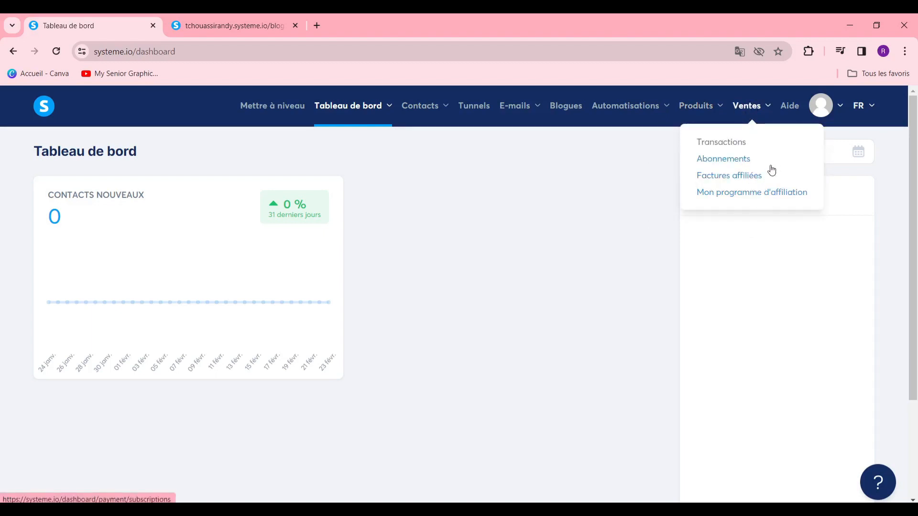
{"action": "scroll", "coordinate": [892, 318], "scroll_direction": "down", "scroll_amount": 3}
{"action": "scroll", "coordinate": [891, 318], "scroll_direction": "up", "scroll_amount": 3}
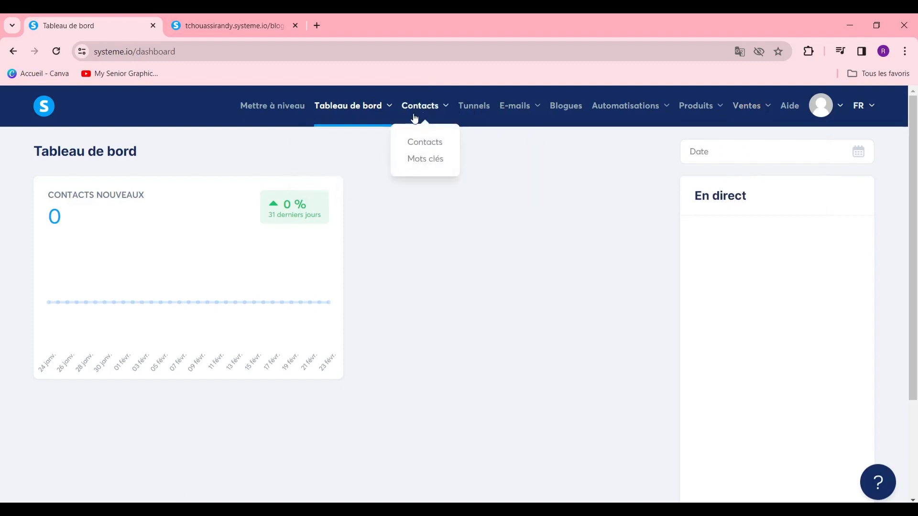
Step: Open the contacts list and examine the conditions offered by the E-mail filter, leaving the filter disabled
{"action": "left_click", "coordinate": [433, 145]}
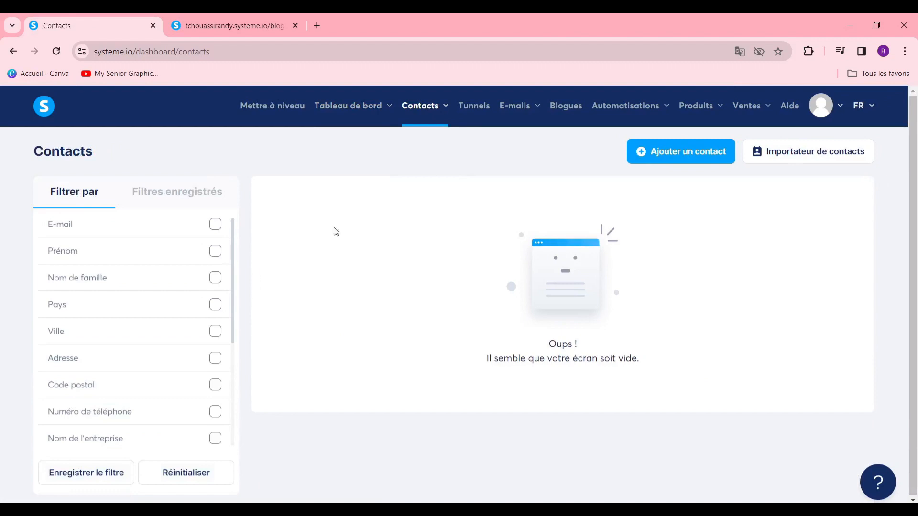
{"action": "left_click", "coordinate": [216, 225]}
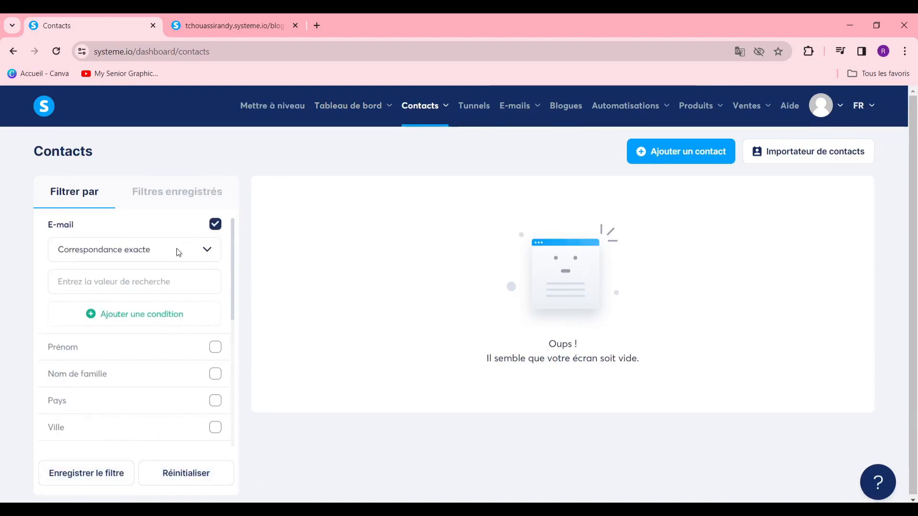
{"action": "left_click", "coordinate": [163, 282]}
{"action": "left_click", "coordinate": [215, 224]}
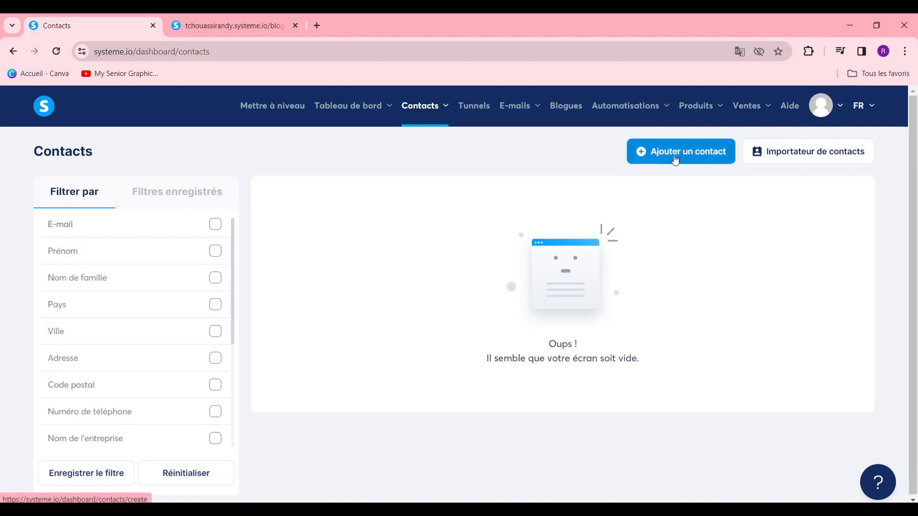
Step: Start adding a new contact and review the form's e-mail, name, country, city and address fields
{"action": "left_click", "coordinate": [656, 154]}
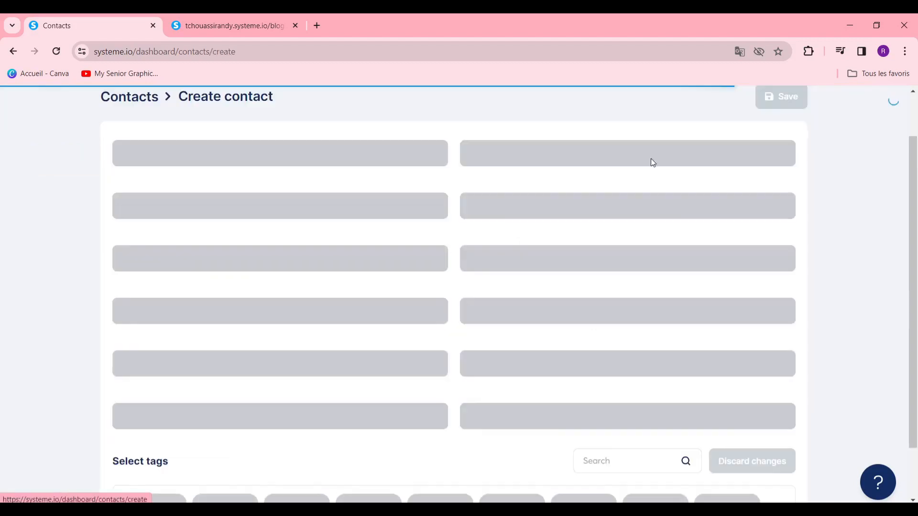
{"action": "left_click", "coordinate": [339, 162]}
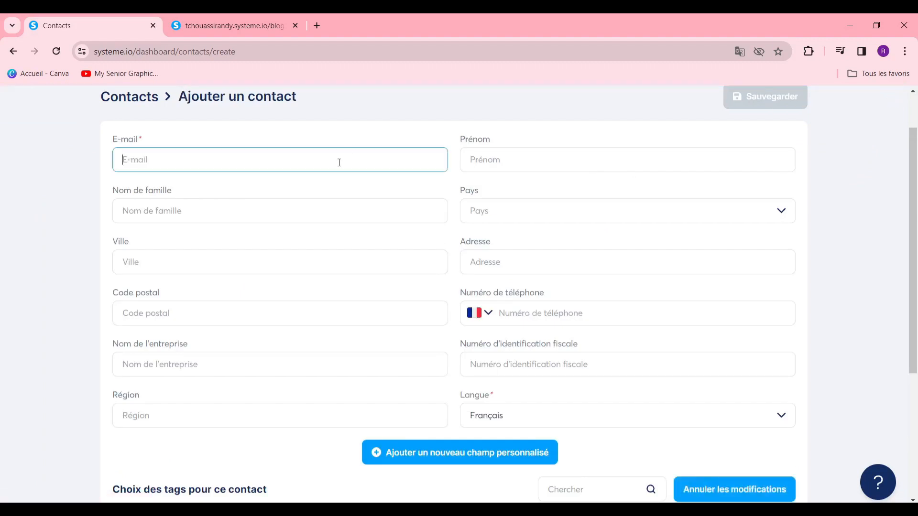
{"action": "left_click", "coordinate": [592, 155]}
{"action": "left_click", "coordinate": [444, 200]}
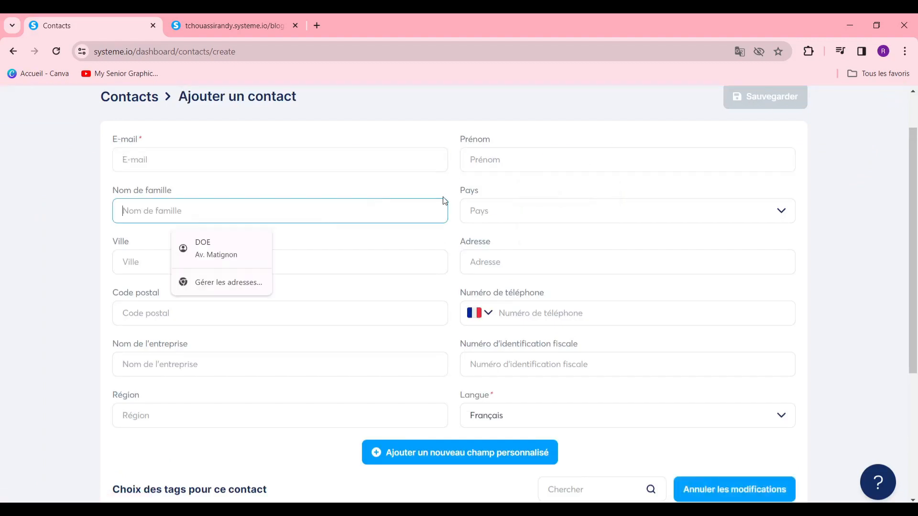
{"action": "left_click", "coordinate": [508, 211]}
{"action": "left_click", "coordinate": [187, 264]}
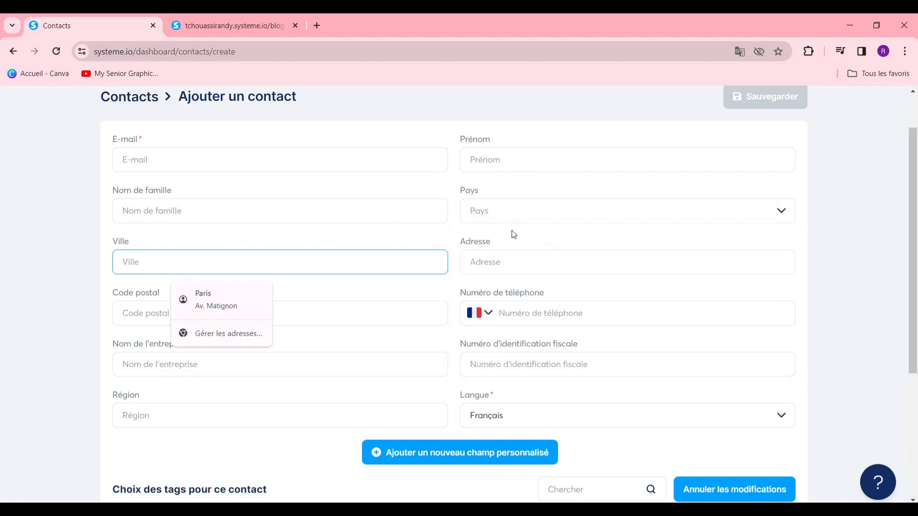
{"action": "left_click", "coordinate": [510, 262]}
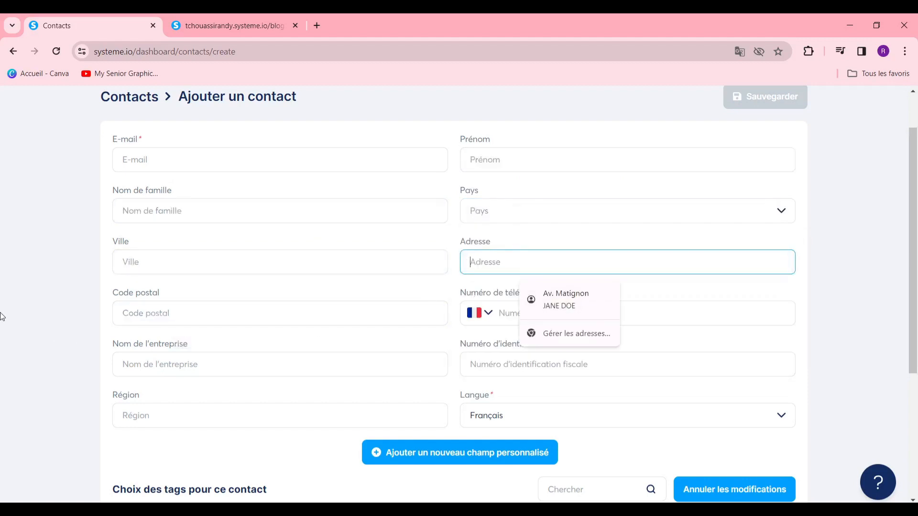
{"action": "left_click", "coordinate": [2, 316]}
Step: Examine the rest of the new contact form: company, tax number, region, language, custom fields and tag selection
{"action": "scroll", "coordinate": [378, 344], "scroll_direction": "down", "scroll_amount": 4}
{"action": "scroll", "coordinate": [348, 240], "scroll_direction": "up", "scroll_amount": 2}
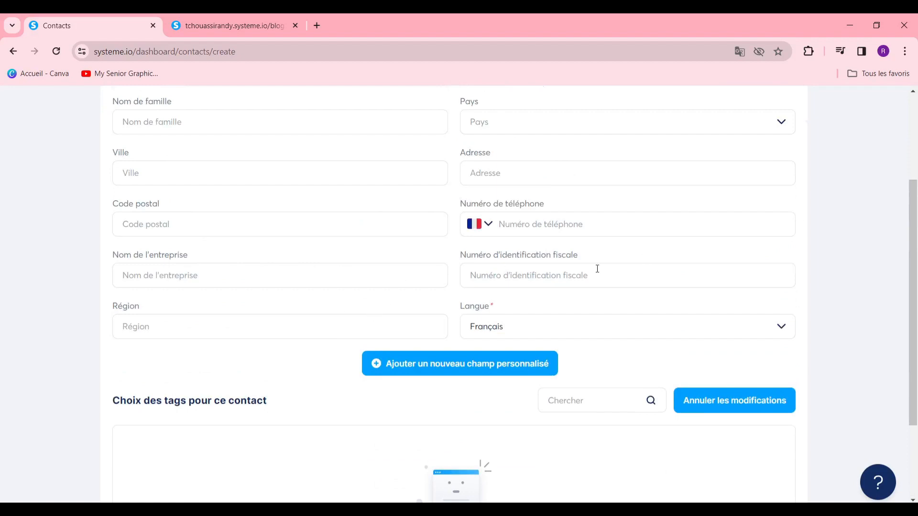
{"action": "left_click", "coordinate": [360, 323]}
{"action": "scroll", "coordinate": [654, 323], "scroll_direction": "down", "scroll_amount": 2}
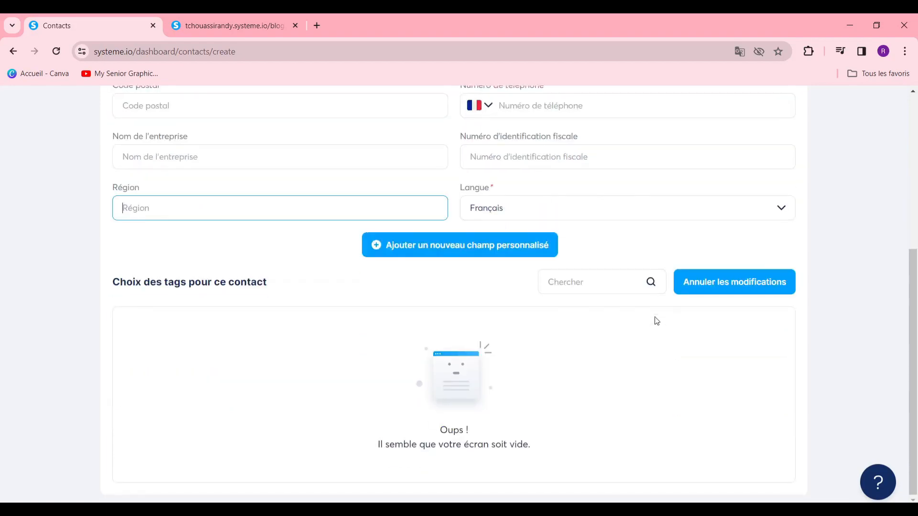
{"action": "scroll", "coordinate": [656, 318], "scroll_direction": "up", "scroll_amount": 5}
{"action": "scroll", "coordinate": [641, 287], "scroll_direction": "down", "scroll_amount": 5}
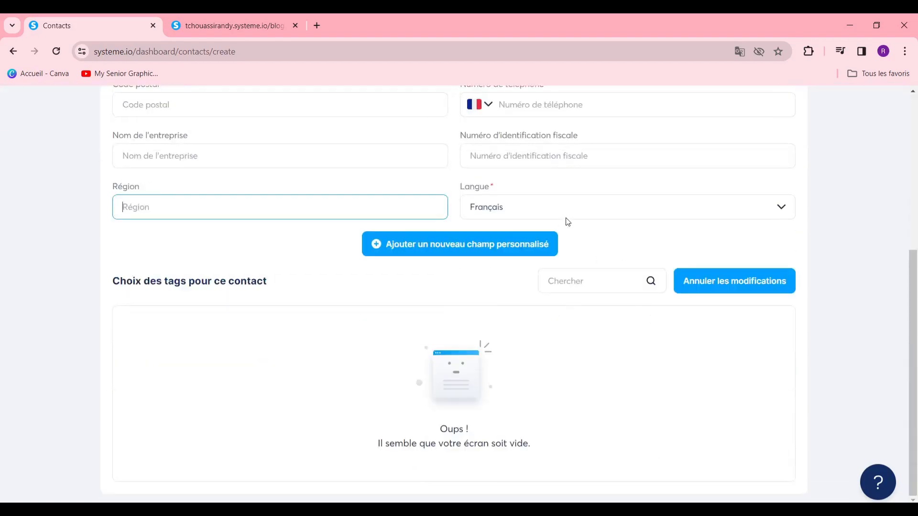
{"action": "scroll", "coordinate": [621, 203], "scroll_direction": "up", "scroll_amount": 3}
{"action": "scroll", "coordinate": [621, 203], "scroll_direction": "down", "scroll_amount": 2}
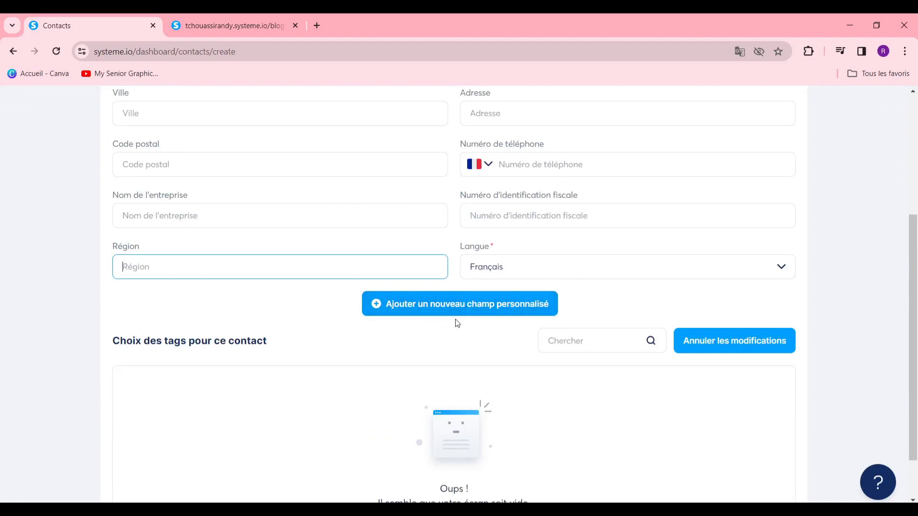
{"action": "scroll", "coordinate": [430, 307], "scroll_direction": "down", "scroll_amount": 1}
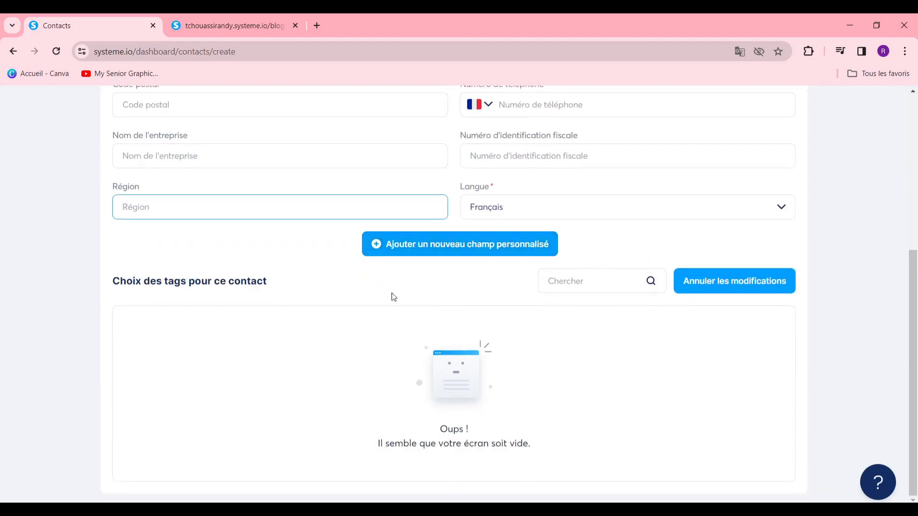
{"action": "scroll", "coordinate": [391, 297], "scroll_direction": "up", "scroll_amount": 5}
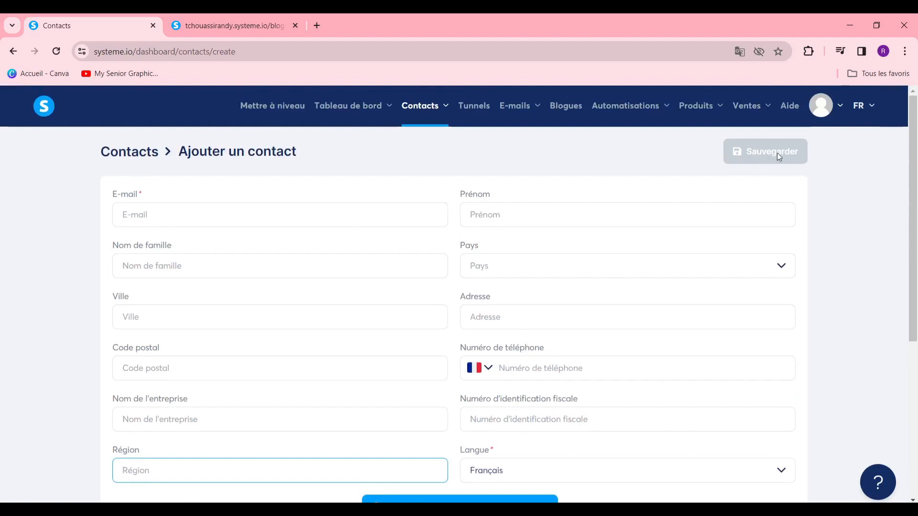
Step: Fill in the contact's e-mail and complete the name, country and address fields from the saved autofill profile
{"action": "left_click", "coordinate": [373, 219]}
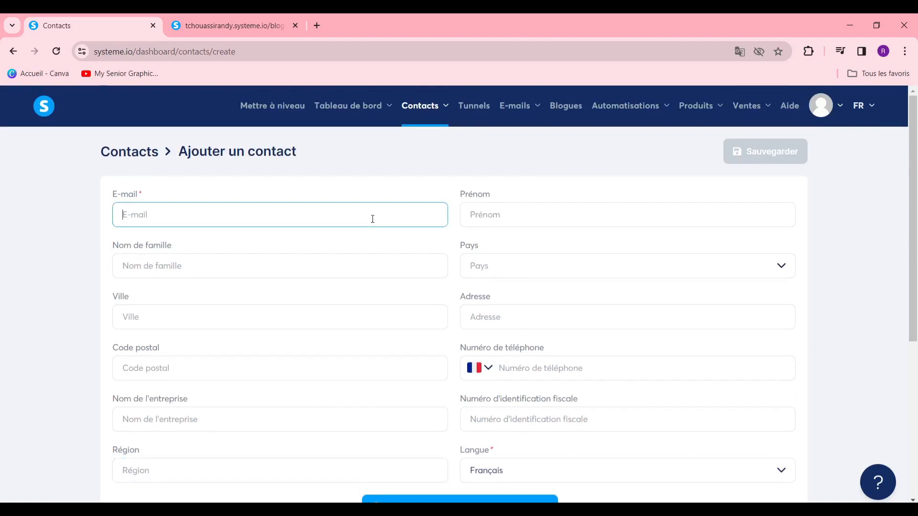
{"action": "key", "text": "ctrl+v"}
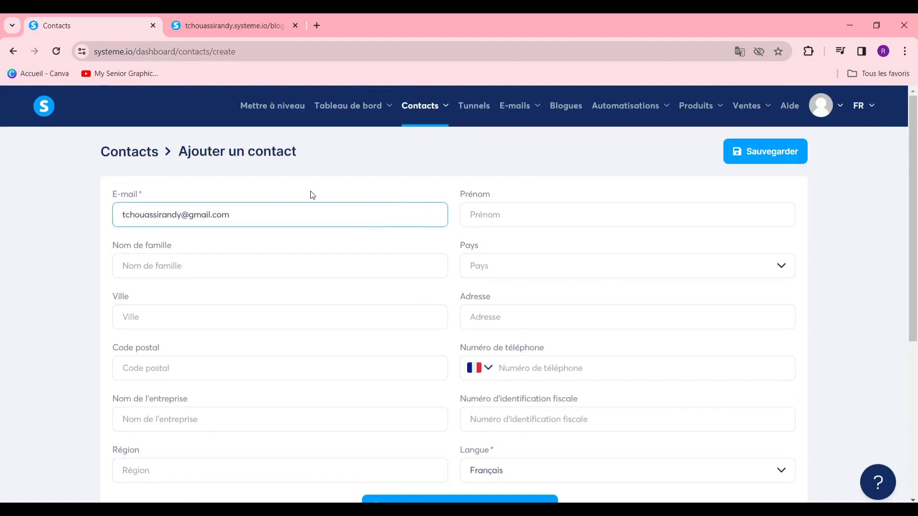
{"action": "left_click", "coordinate": [613, 206]}
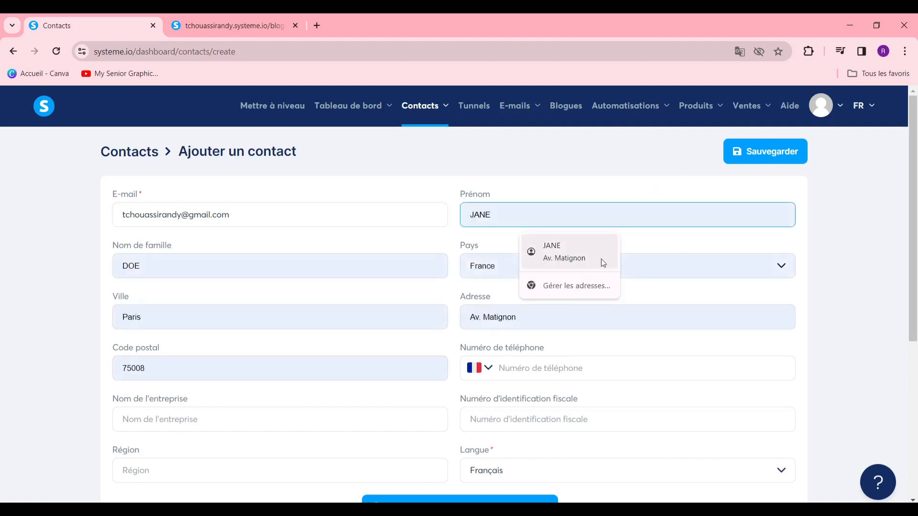
{"action": "left_click", "coordinate": [602, 259]}
{"action": "scroll", "coordinate": [306, 408], "scroll_direction": "down", "scroll_amount": 3}
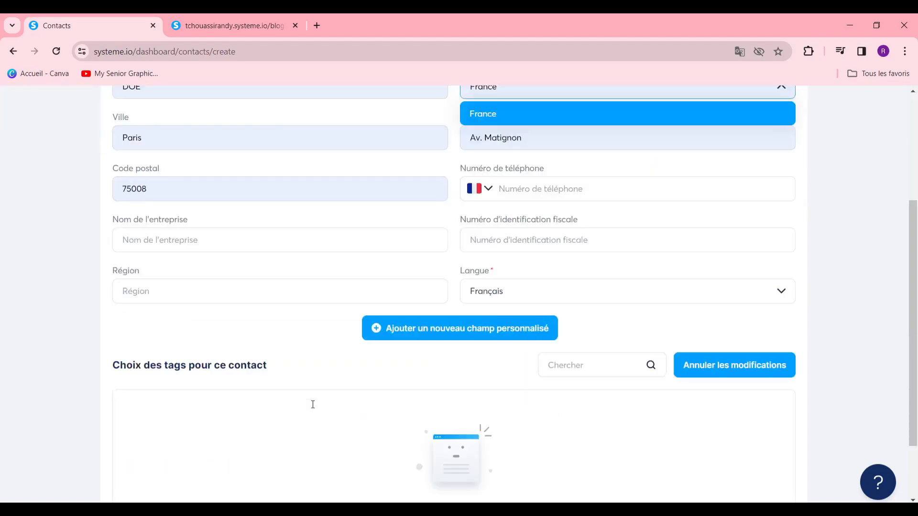
Step: Fill in the contact's company name, set the region to paris, and save the new contact
{"action": "left_click", "coordinate": [297, 239]}
{"action": "left_click", "coordinate": [263, 269]}
{"action": "left_click", "coordinate": [283, 290]}
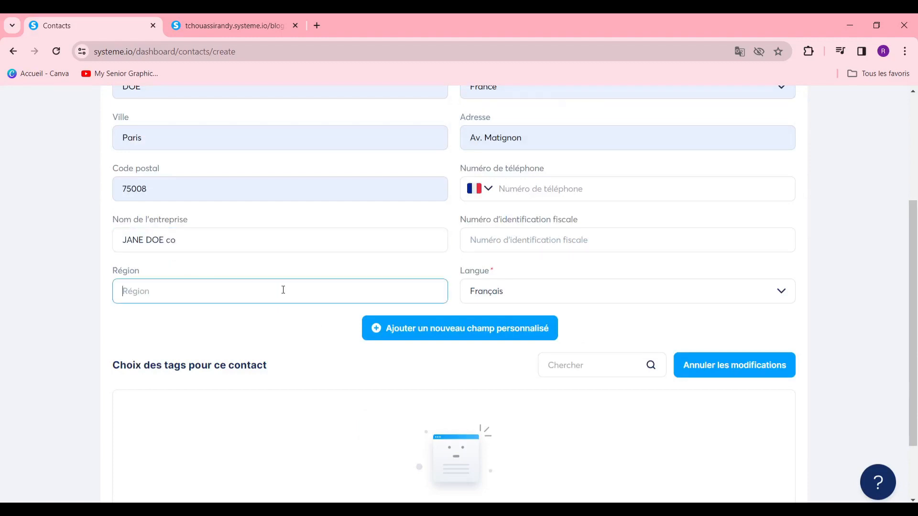
{"action": "type", "text": "paris"}
{"action": "scroll", "coordinate": [731, 353], "scroll_direction": "up", "scroll_amount": 4}
{"action": "left_click", "coordinate": [745, 157]}
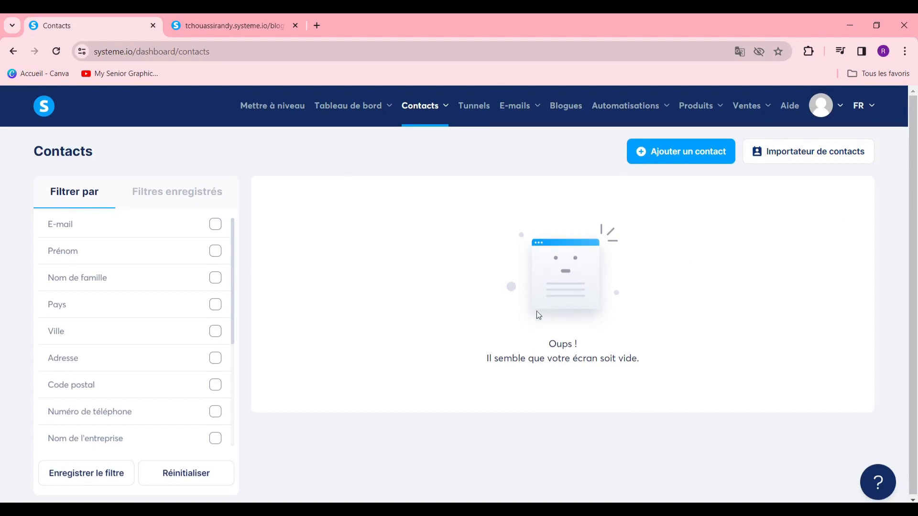
Step: Check the contacts list after saving and open the Tunnels page
{"action": "scroll", "coordinate": [425, 277], "scroll_direction": "down", "scroll_amount": 1}
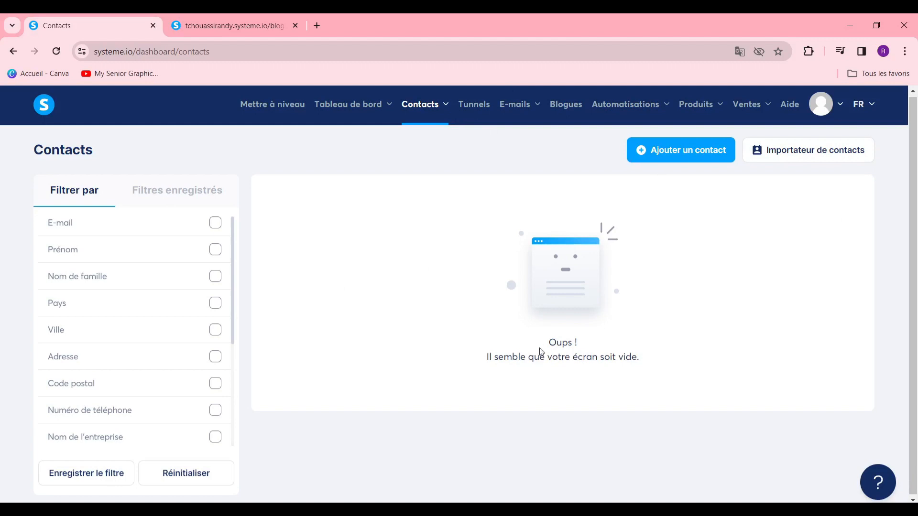
{"action": "scroll", "coordinate": [510, 159], "scroll_direction": "up", "scroll_amount": 1}
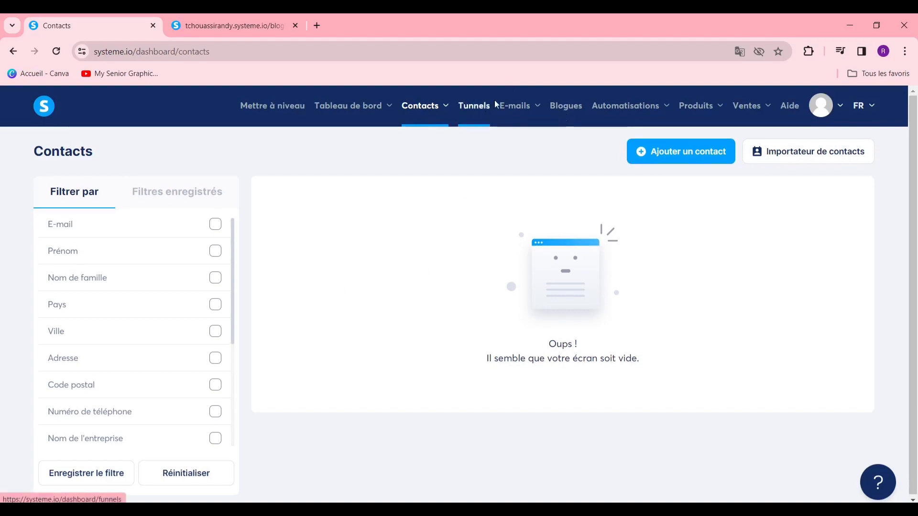
{"action": "left_click", "coordinate": [470, 108]}
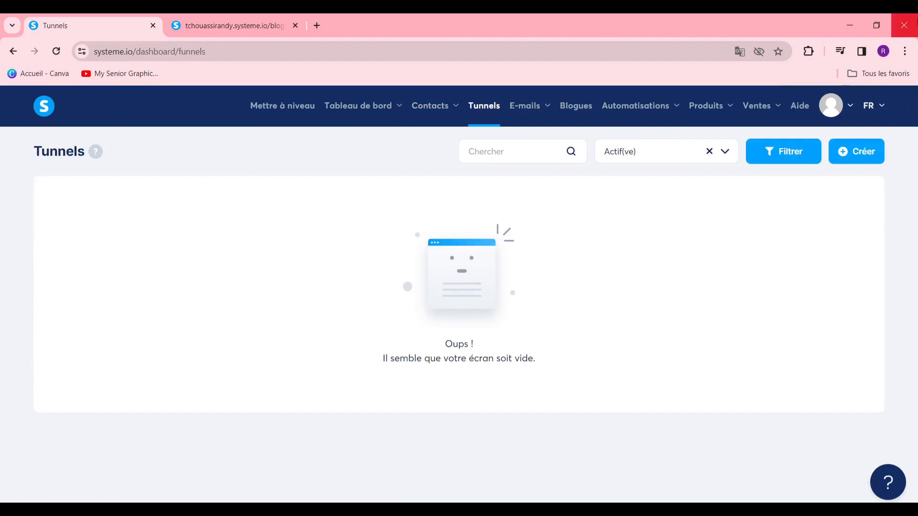
Step: Start a new funnel, review the creation form and name the funnel "page de produit"
{"action": "left_click", "coordinate": [868, 157]}
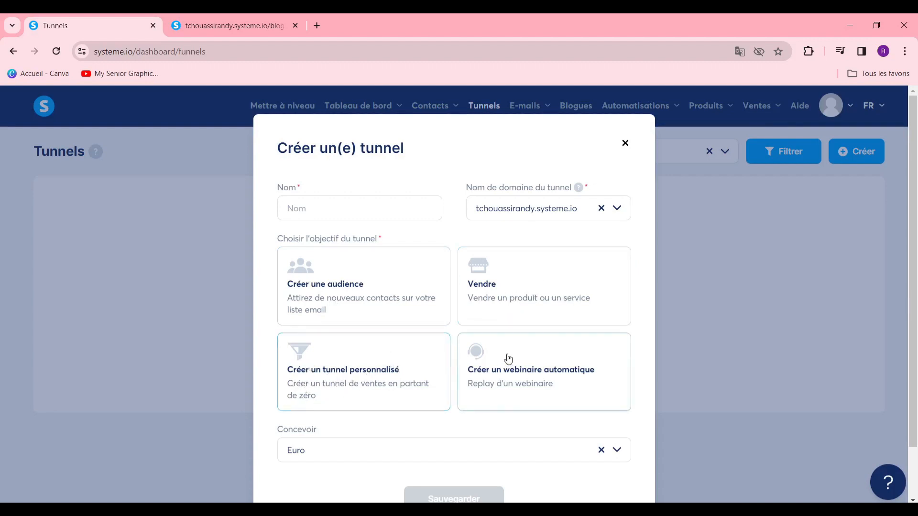
{"action": "scroll", "coordinate": [555, 358], "scroll_direction": "down", "scroll_amount": 2}
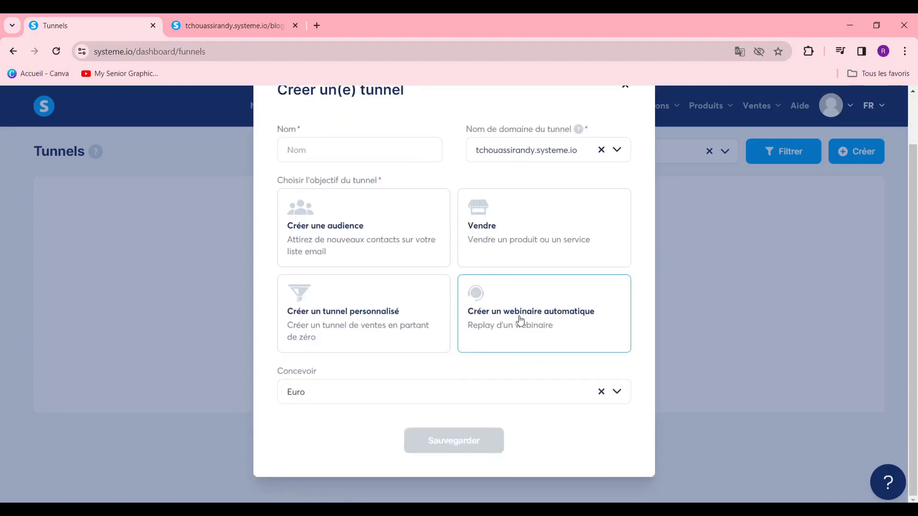
{"action": "scroll", "coordinate": [518, 320], "scroll_direction": "up", "scroll_amount": 2}
{"action": "left_click", "coordinate": [318, 211]}
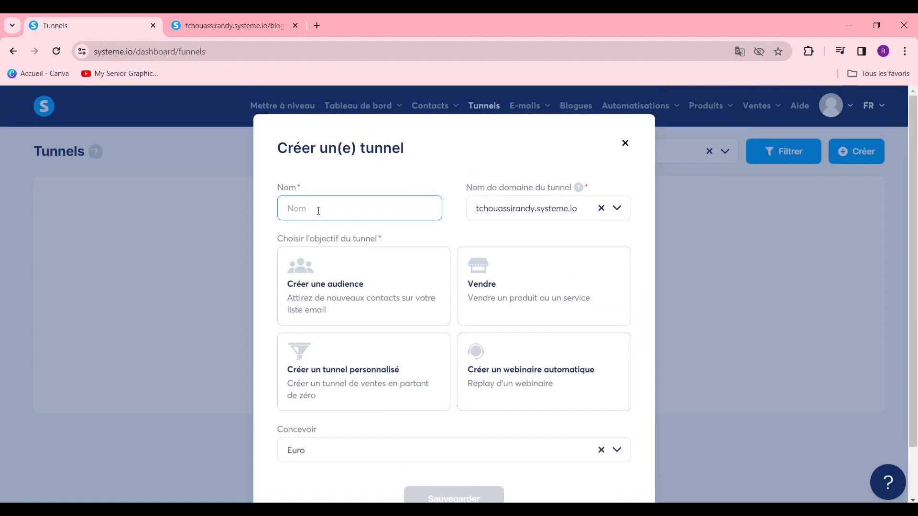
{"action": "type", "text": "page de produit"}
Step: Look through the currencies available for the new funnel, keeping Euro selected
{"action": "scroll", "coordinate": [492, 287], "scroll_direction": "down", "scroll_amount": 2}
{"action": "left_click", "coordinate": [444, 401]}
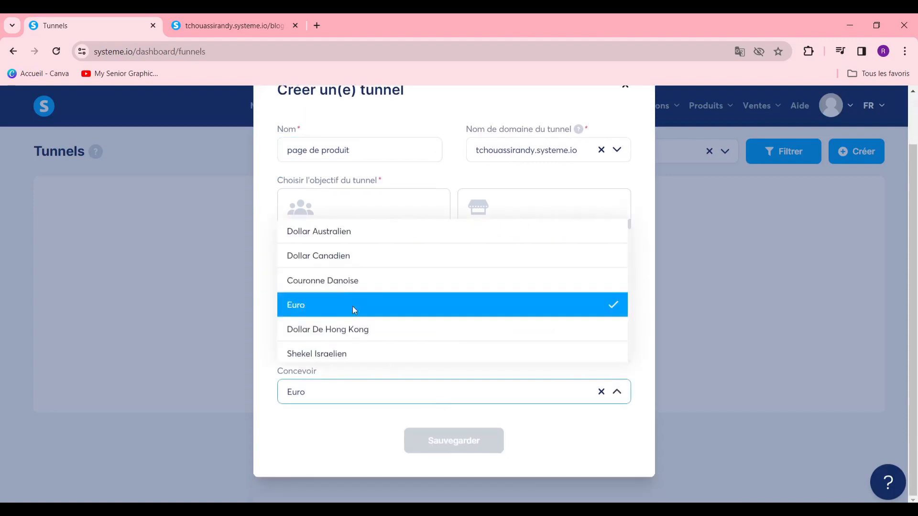
{"action": "scroll", "coordinate": [396, 311], "scroll_direction": "down", "scroll_amount": 3}
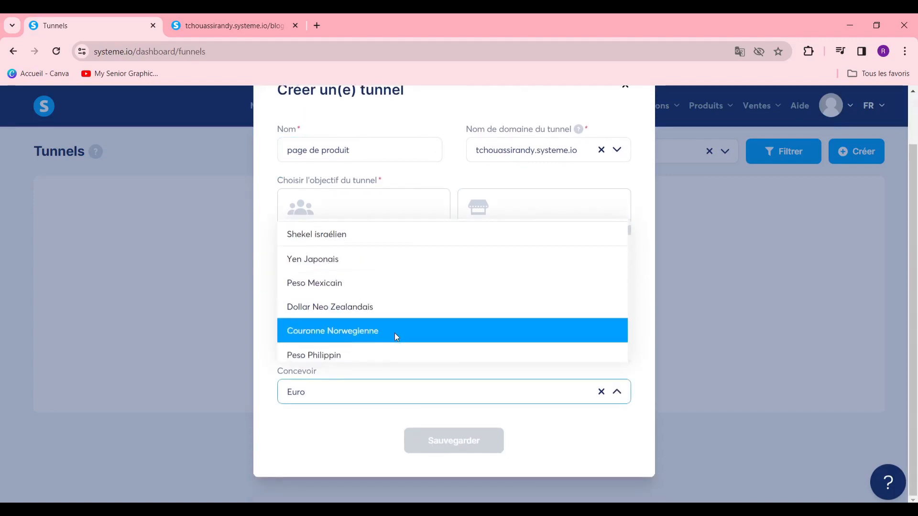
{"action": "scroll", "coordinate": [395, 328], "scroll_direction": "down", "scroll_amount": 3}
{"action": "scroll", "coordinate": [390, 297], "scroll_direction": "down", "scroll_amount": 2}
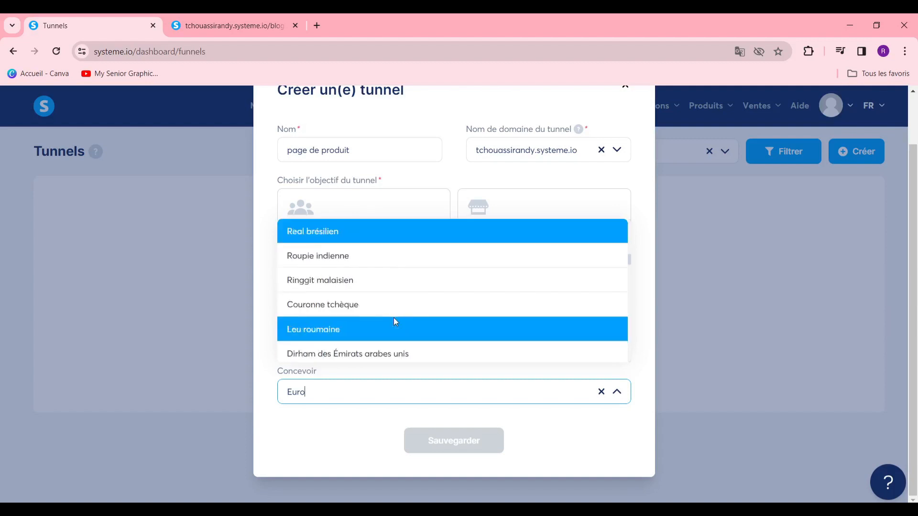
{"action": "scroll", "coordinate": [392, 315], "scroll_direction": "up", "scroll_amount": 5}
{"action": "left_click", "coordinate": [313, 443]}
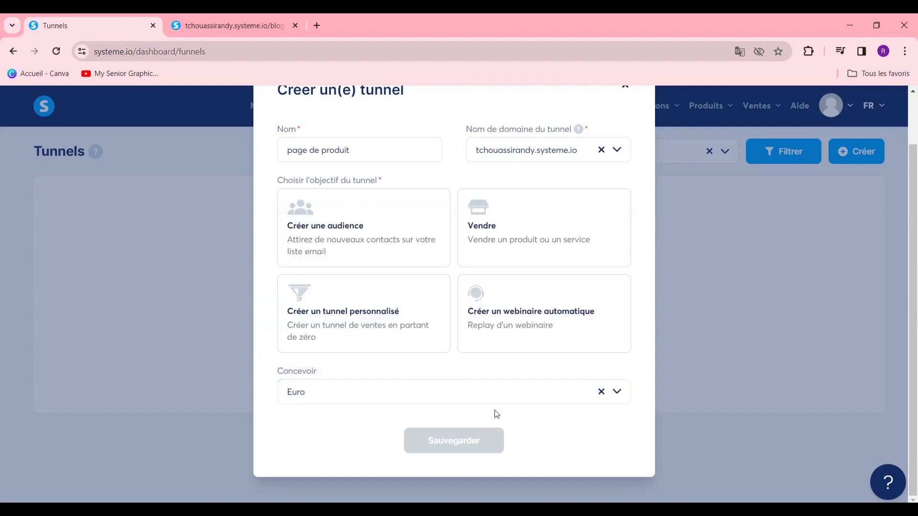
Step: Choose Vendre as the funnel's objective and save the new funnel
{"action": "left_click", "coordinate": [521, 239]}
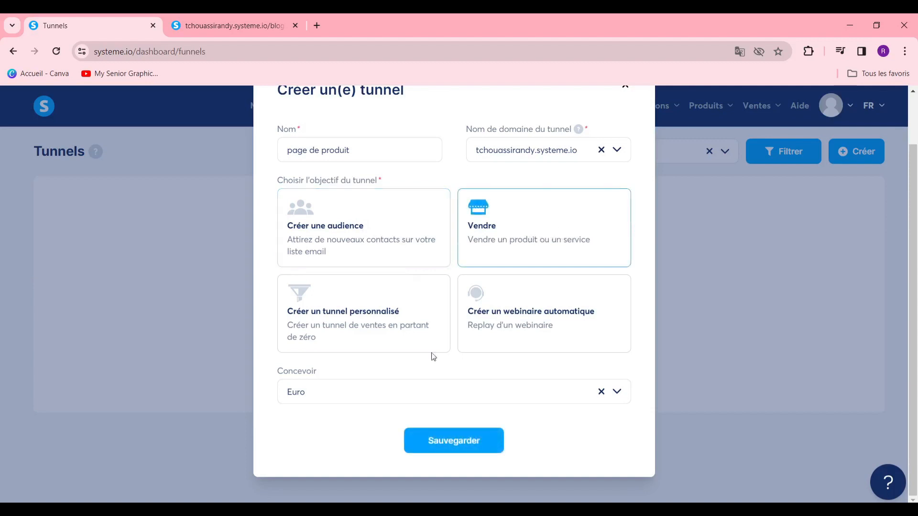
{"action": "left_click", "coordinate": [489, 441]}
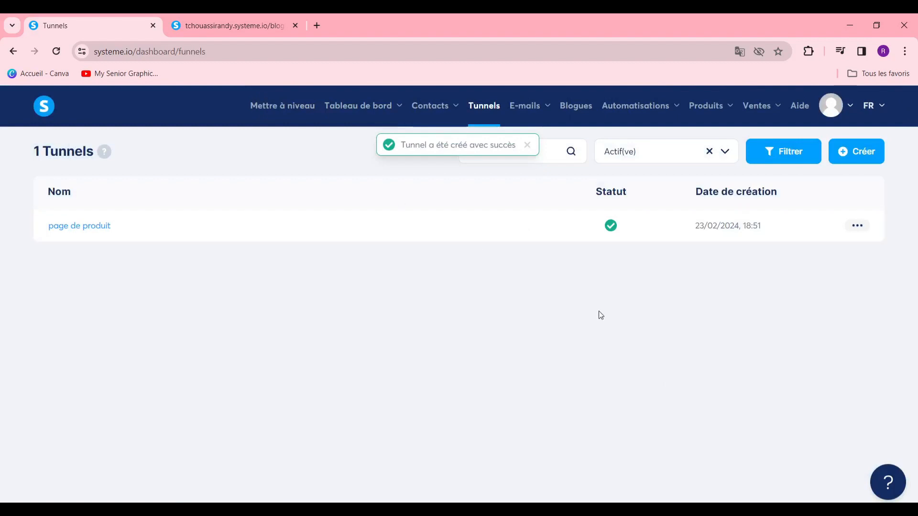
Step: Check the actions offered for the "page de produit" funnel and open the funnel
{"action": "left_click", "coordinate": [858, 227]}
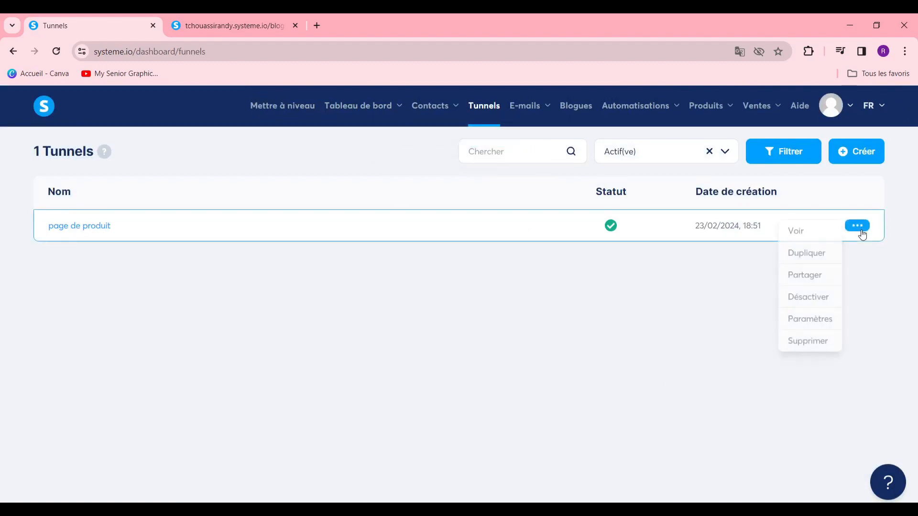
{"action": "left_click", "coordinate": [616, 234]}
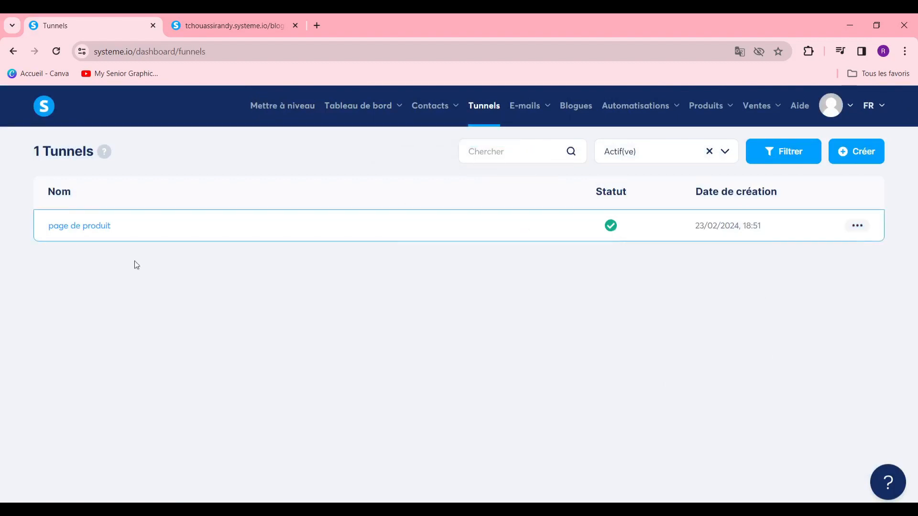
{"action": "left_click", "coordinate": [67, 227]}
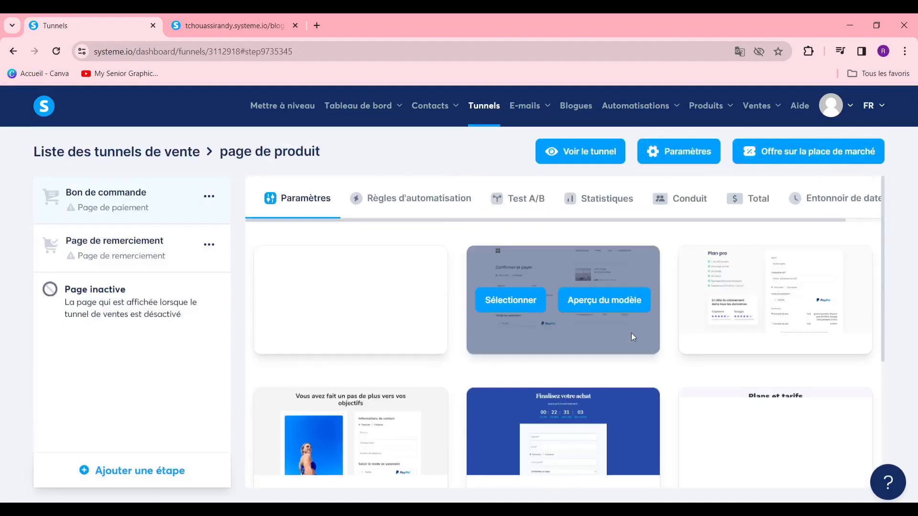
Step: Browse the page templates offered for the Bon de commande step
{"action": "scroll", "coordinate": [636, 335], "scroll_direction": "down", "scroll_amount": 2}
{"action": "scroll", "coordinate": [639, 334], "scroll_direction": "up", "scroll_amount": 2}
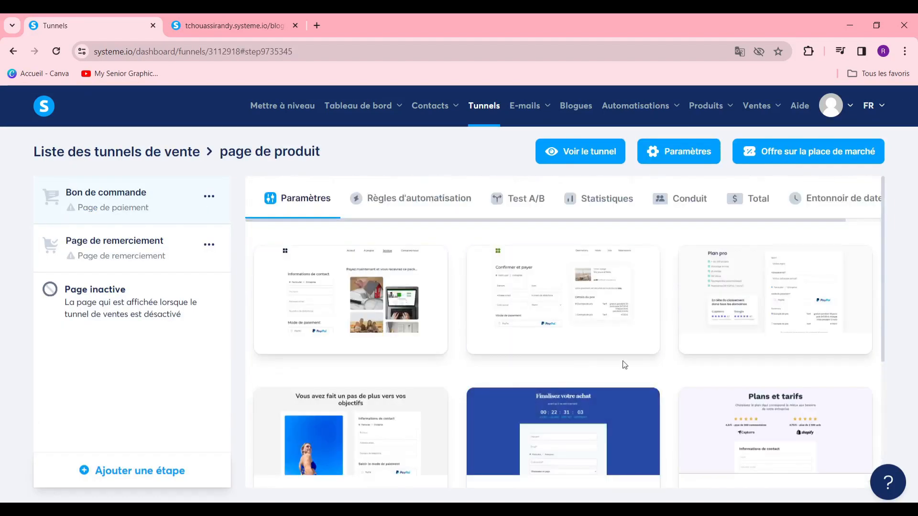
{"action": "scroll", "coordinate": [645, 354], "scroll_direction": "down", "scroll_amount": 4}
{"action": "scroll", "coordinate": [655, 369], "scroll_direction": "up", "scroll_amount": 4}
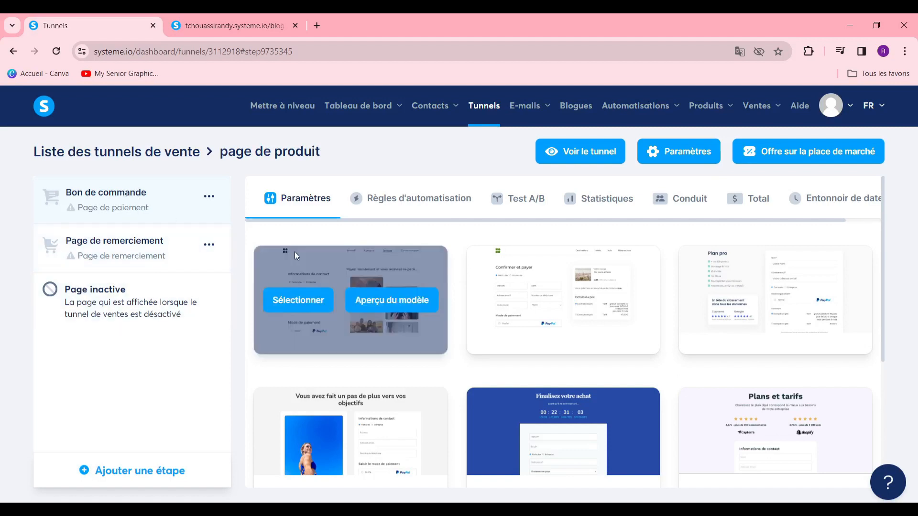
{"action": "mouse_move", "coordinate": [384, 282]}
{"action": "scroll", "coordinate": [551, 345], "scroll_direction": "down", "scroll_amount": 5}
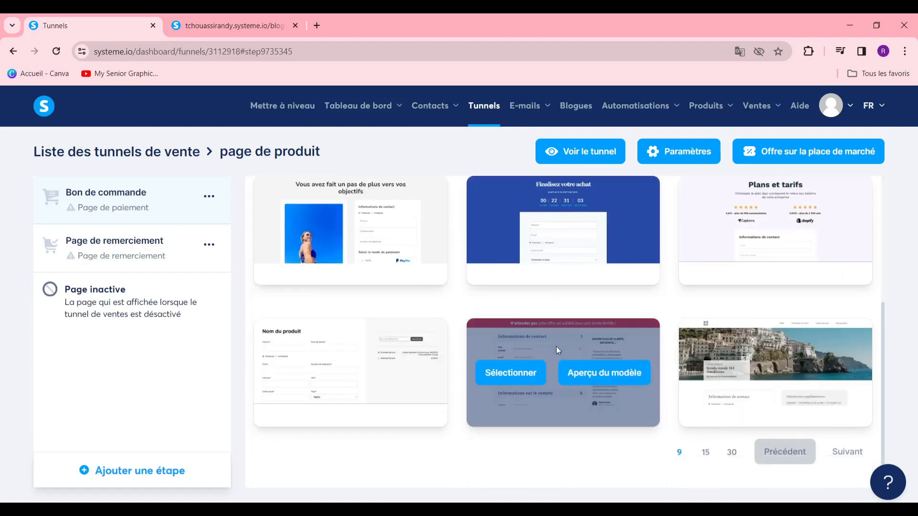
{"action": "scroll", "coordinate": [557, 354], "scroll_direction": "up", "scroll_amount": 5}
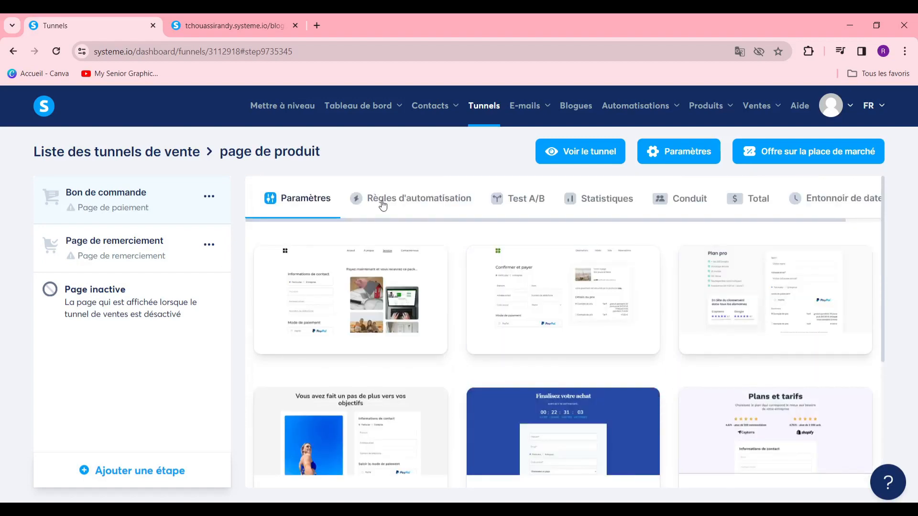
Step: Look at the automation rules view of the Bon de commande step and return to its settings
{"action": "left_click", "coordinate": [383, 204]}
{"action": "mouse_move", "coordinate": [550, 266]}
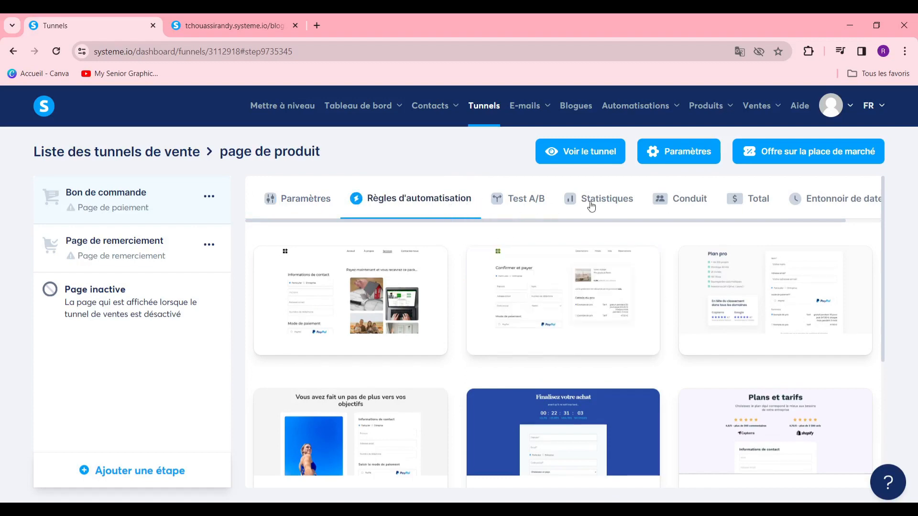
{"action": "scroll", "coordinate": [634, 263], "scroll_direction": "down", "scroll_amount": 1}
{"action": "scroll", "coordinate": [629, 242], "scroll_direction": "up", "scroll_amount": 1}
{"action": "left_click", "coordinate": [322, 205]}
Step: Apply the "Payez maintenant et vous recevrez ce pack" template to the Bon de commande step and open the page for editing
{"action": "scroll", "coordinate": [622, 287], "scroll_direction": "down", "scroll_amount": 4}
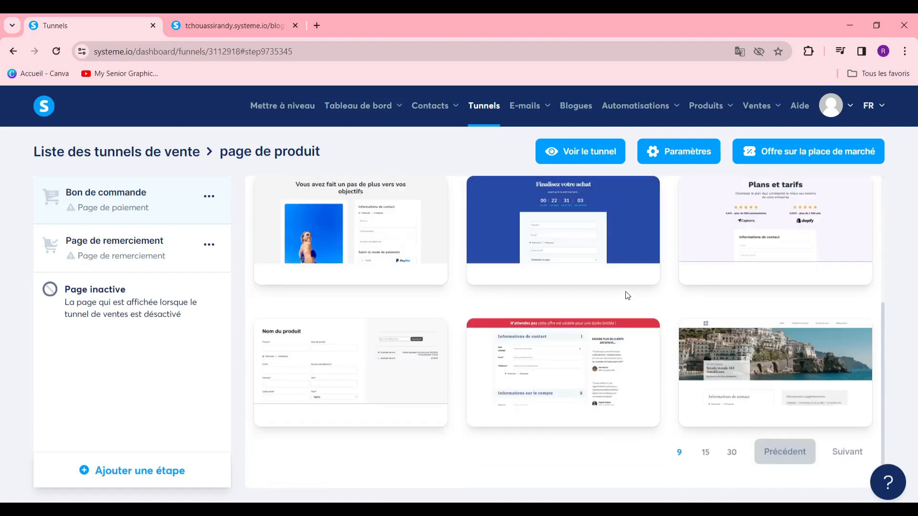
{"action": "scroll", "coordinate": [629, 289], "scroll_direction": "up", "scroll_amount": 5}
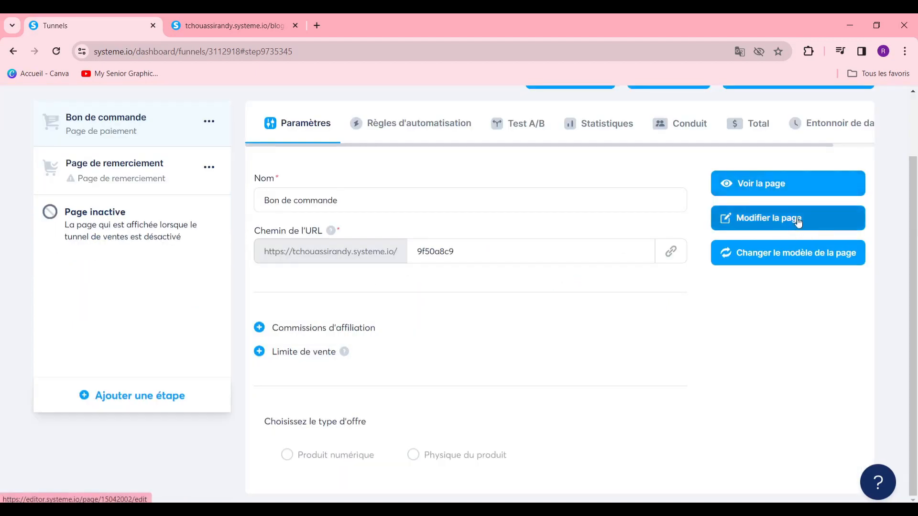
{"action": "left_click", "coordinate": [798, 222]}
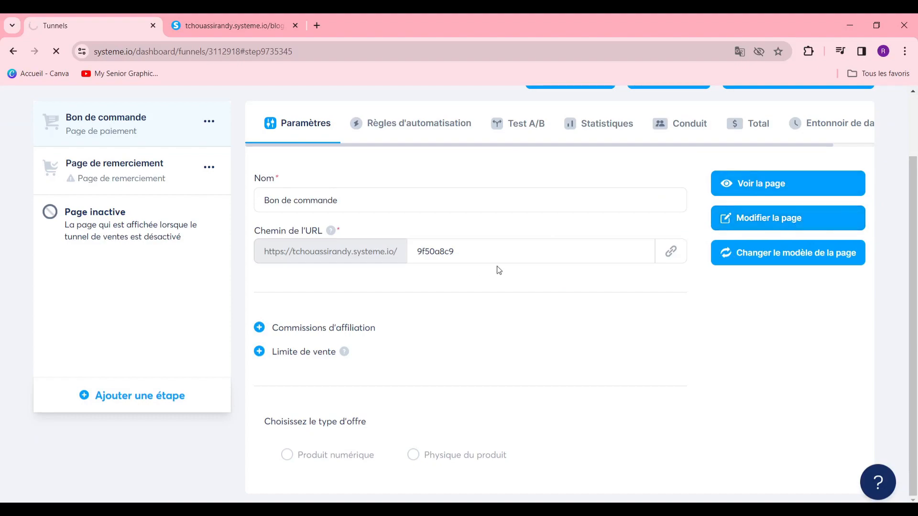
Step: Examine the order page from contact fields to payment methods and pricing, along with the editor's available elements and blocks
{"action": "scroll", "coordinate": [578, 271], "scroll_direction": "down", "scroll_amount": 12}
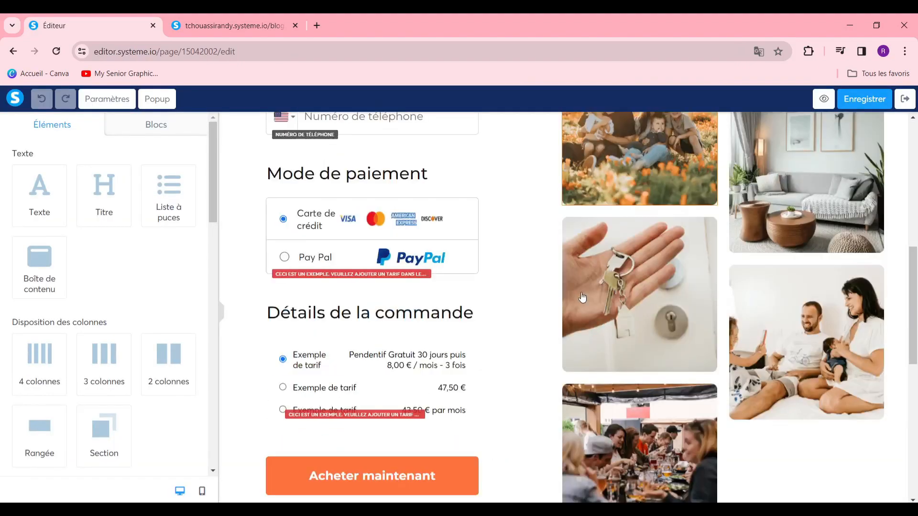
{"action": "scroll", "coordinate": [616, 378], "scroll_direction": "up", "scroll_amount": 12}
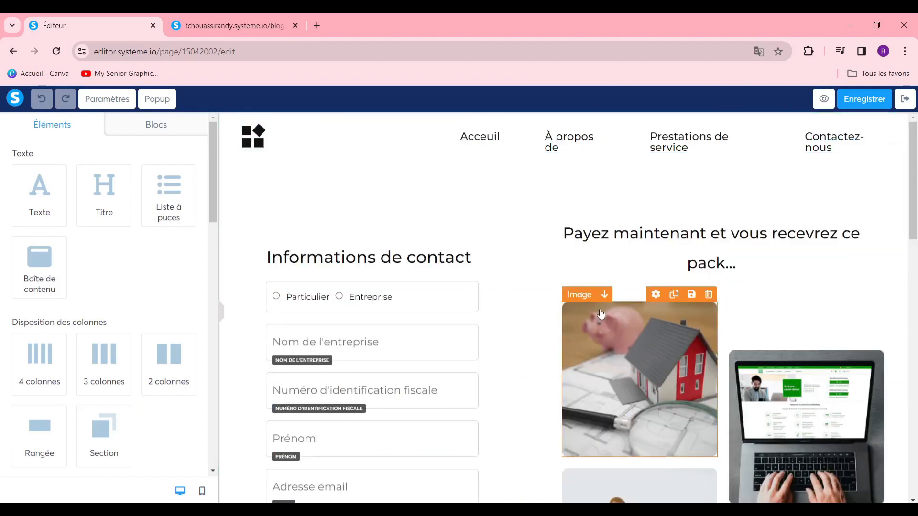
{"action": "scroll", "coordinate": [412, 215], "scroll_direction": "down", "scroll_amount": 6}
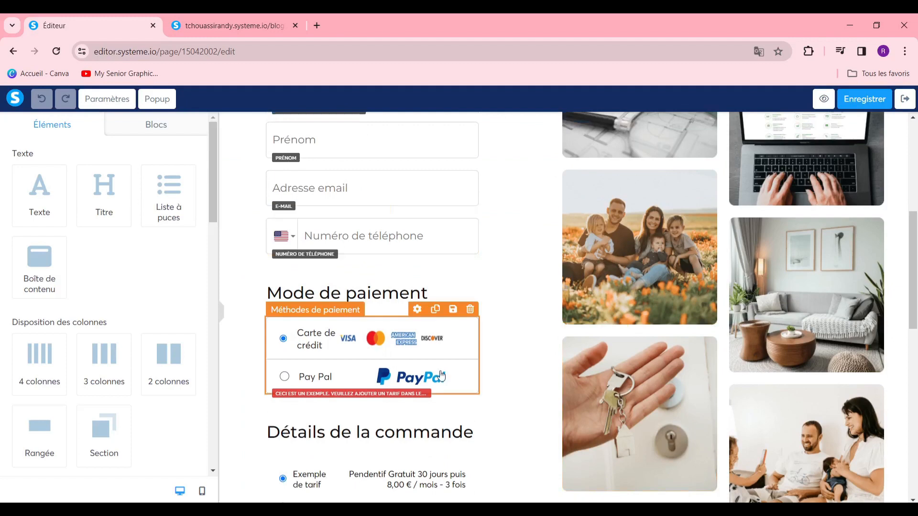
{"action": "scroll", "coordinate": [508, 302], "scroll_direction": "up", "scroll_amount": 6}
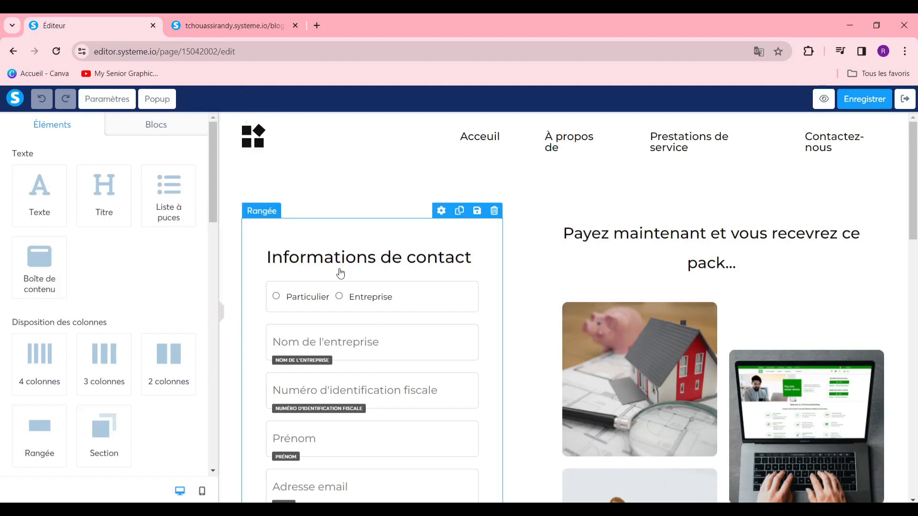
{"action": "left_click", "coordinate": [173, 132]}
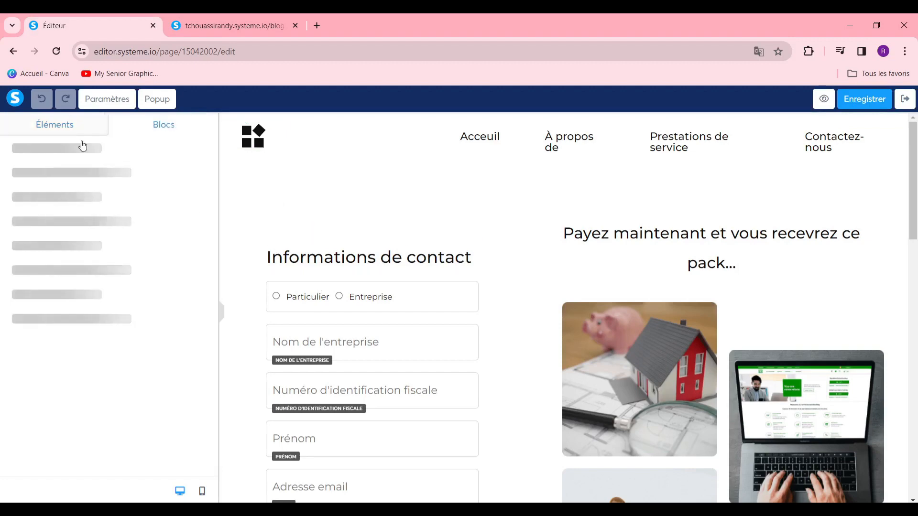
{"action": "left_click", "coordinate": [43, 126]}
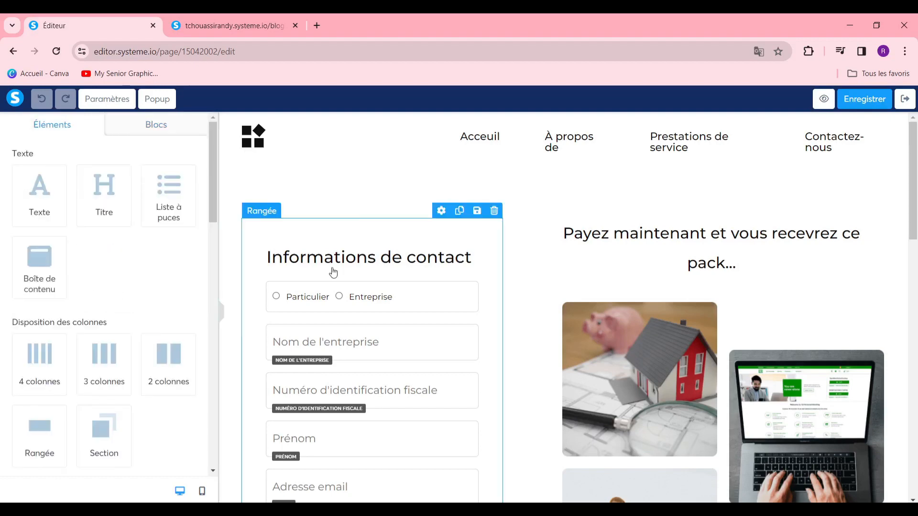
Step: Examine the font, colour and margin settings of the "Informations de contact" heading
{"action": "left_click", "coordinate": [343, 256]}
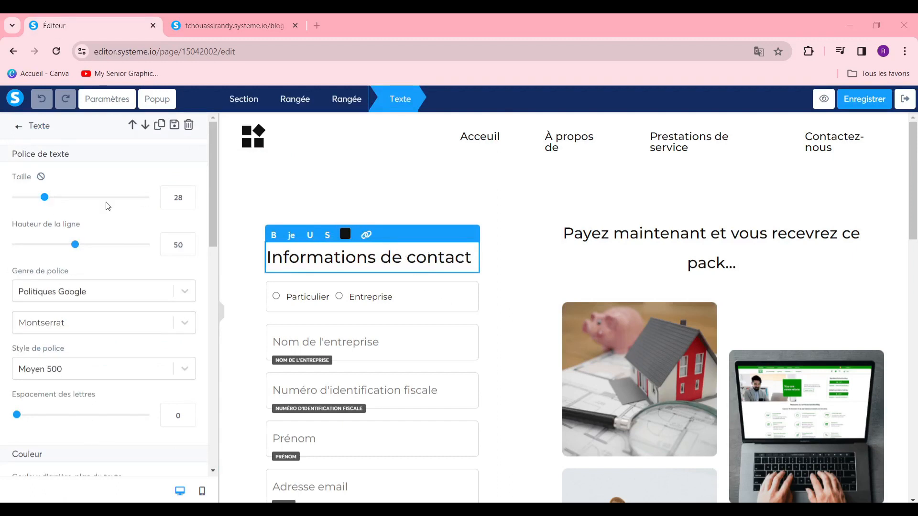
{"action": "scroll", "coordinate": [97, 284], "scroll_direction": "down", "scroll_amount": 5}
{"action": "scroll", "coordinate": [145, 340], "scroll_direction": "up", "scroll_amount": 6}
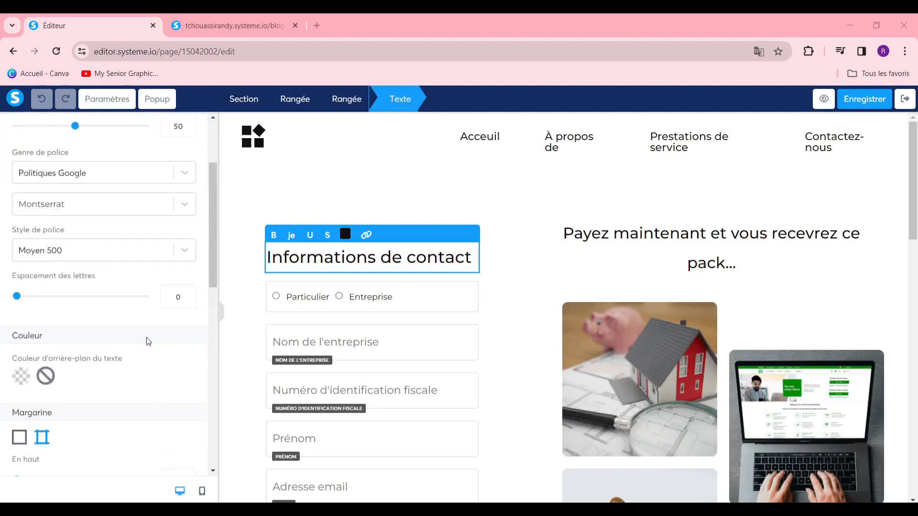
{"action": "left_click", "coordinate": [379, 191]}
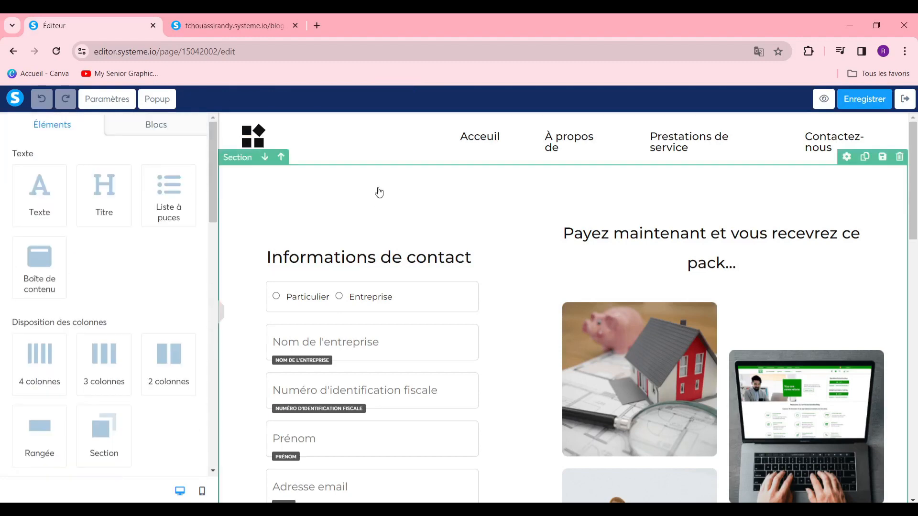
Step: Set the background colour of the section containing the contact form and images to light lavender, D4CDF0
{"action": "left_click", "coordinate": [469, 201]}
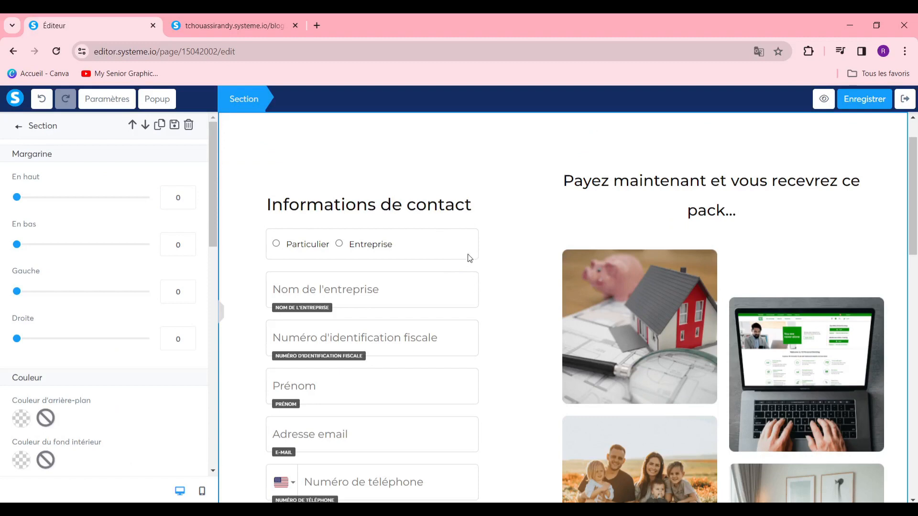
{"action": "left_click", "coordinate": [19, 126]}
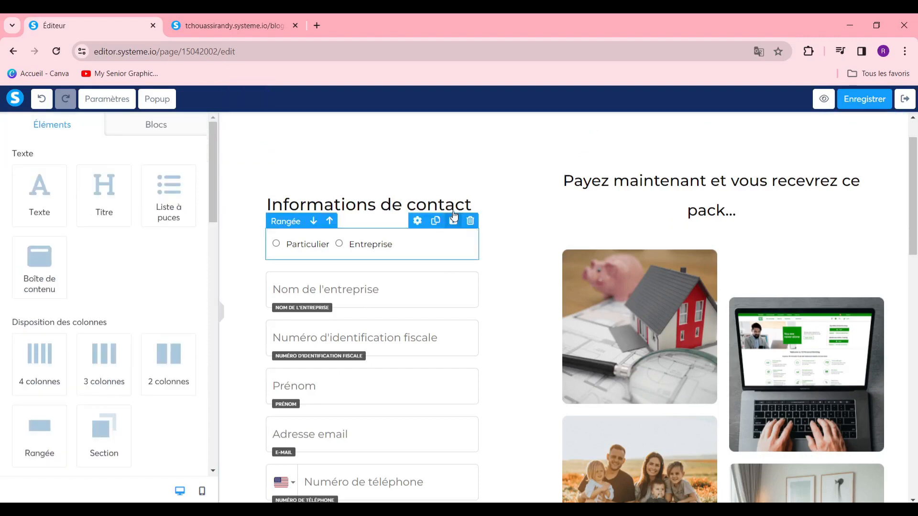
{"action": "left_click", "coordinate": [417, 159]}
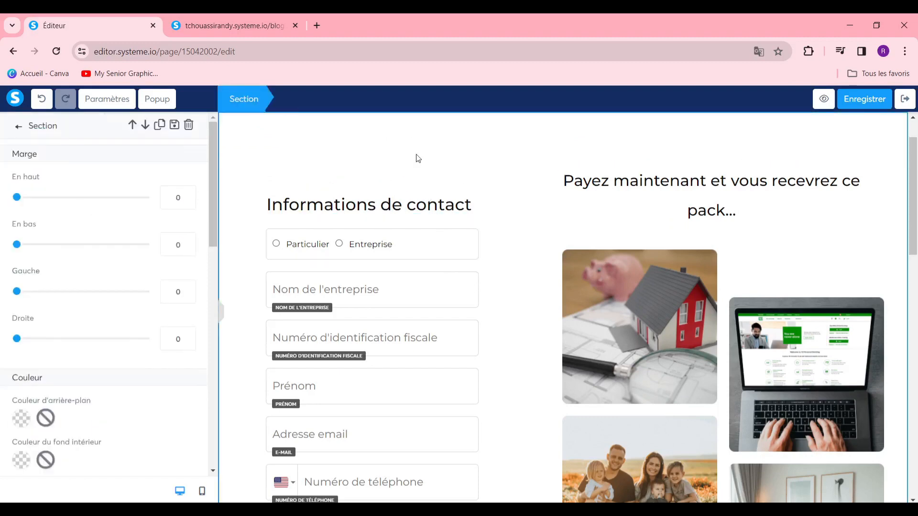
{"action": "left_click", "coordinate": [27, 420]}
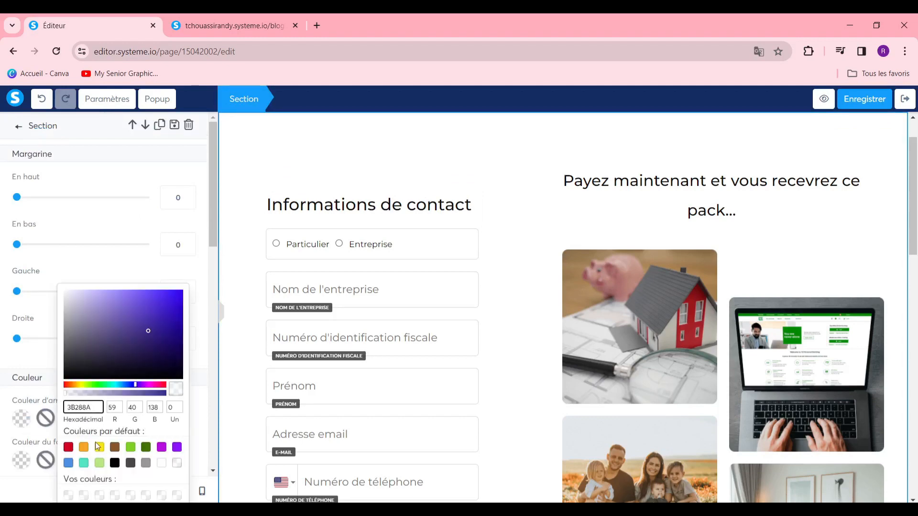
{"action": "left_click", "coordinate": [99, 308]}
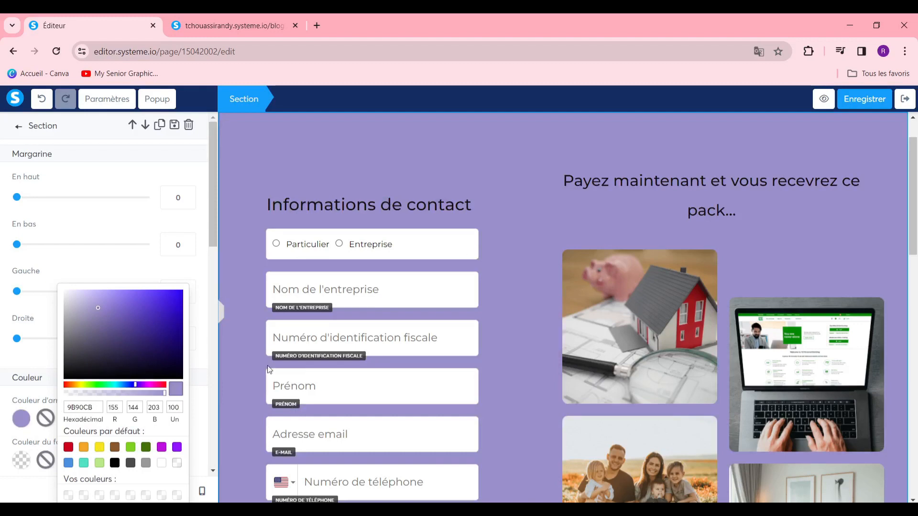
{"action": "left_click", "coordinate": [79, 294]}
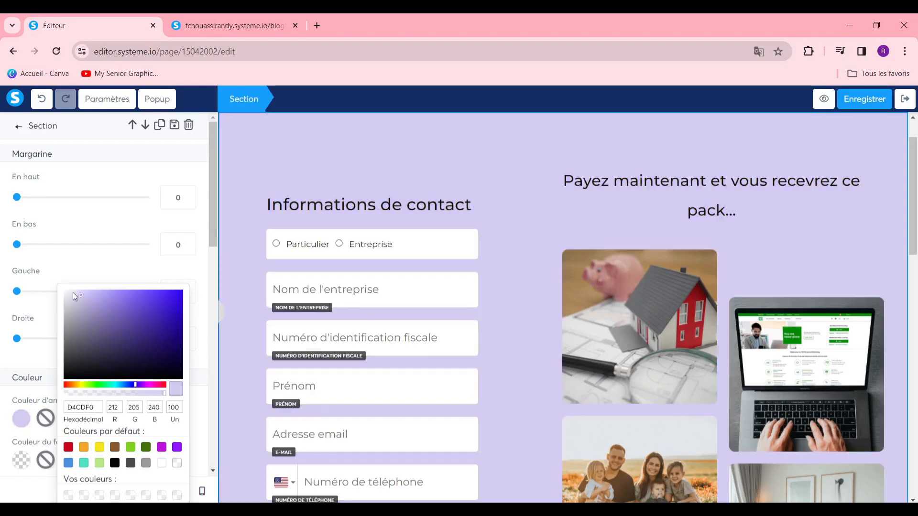
Step: Lighten the background colour of the section containing the contact form and images to EAE6F9
{"action": "left_click", "coordinate": [73, 292]}
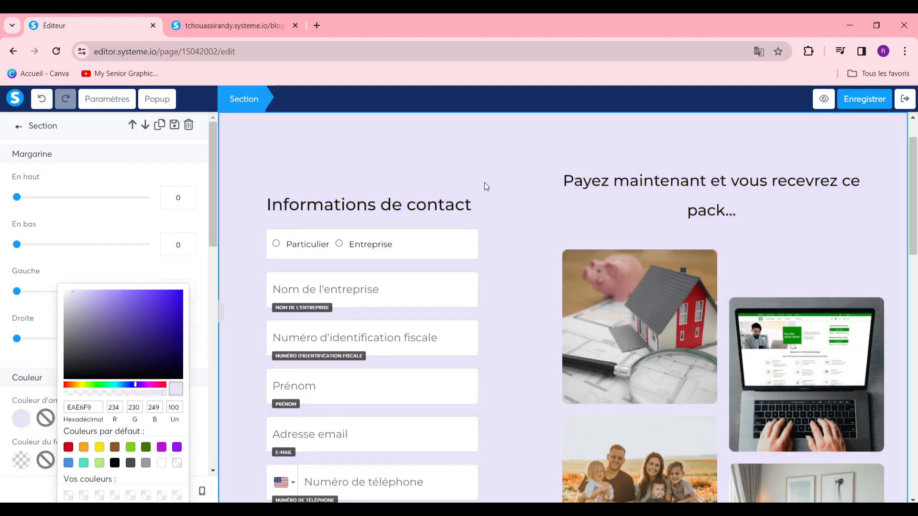
{"action": "left_click_drag", "start_coordinate": [903, 214], "coordinate": [910, 207]}
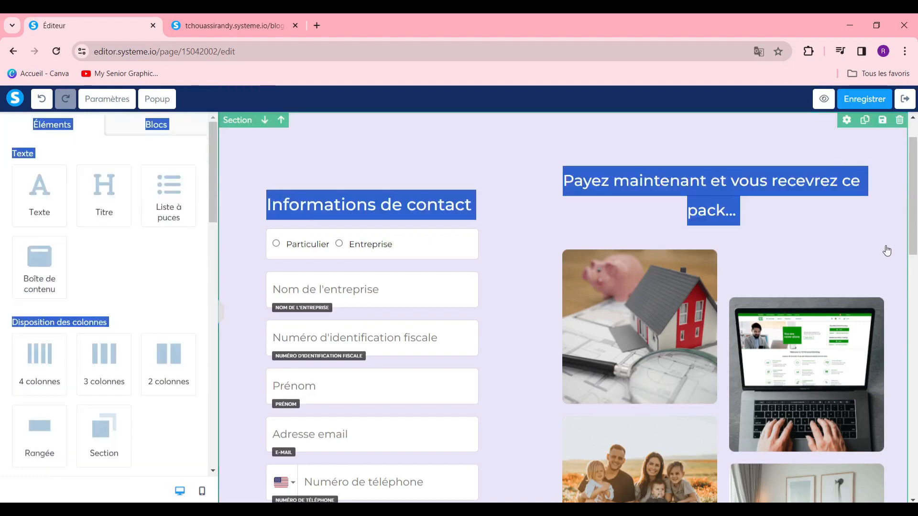
{"action": "left_click_drag", "start_coordinate": [906, 243], "coordinate": [910, 172]}
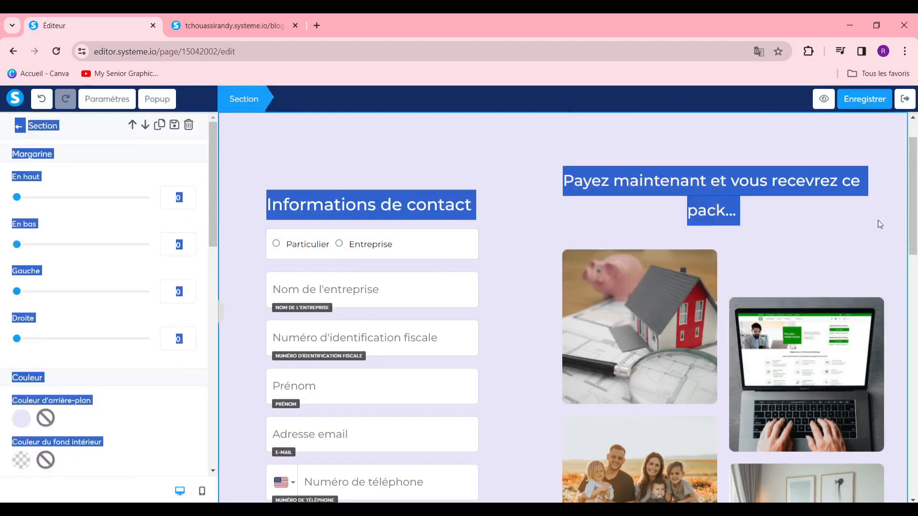
{"action": "left_click", "coordinate": [228, 233]}
Step: Replace the house and piggy bank image with the existing uploaded image pexels-jordan-hyde-1070360.jpg
{"action": "scroll", "coordinate": [268, 235], "scroll_direction": "up", "scroll_amount": 2}
{"action": "left_click", "coordinate": [422, 146]}
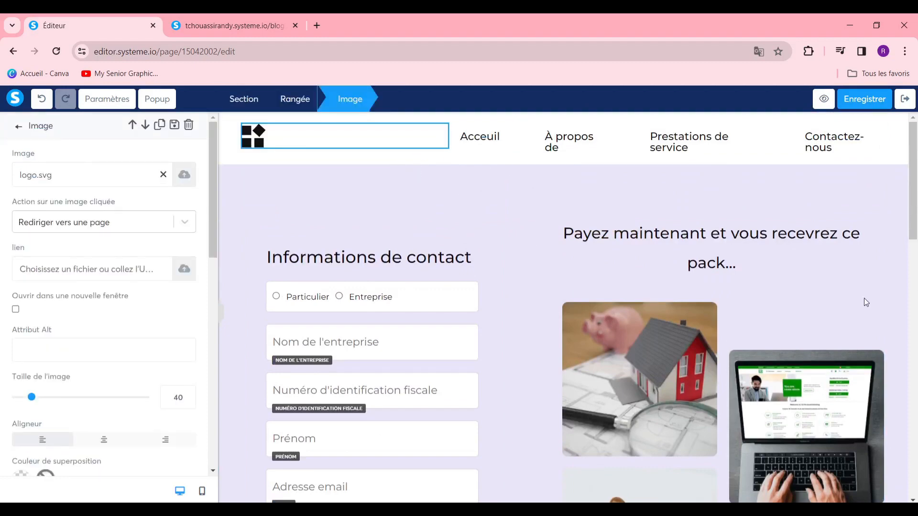
{"action": "scroll", "coordinate": [866, 303], "scroll_direction": "down", "scroll_amount": 2}
{"action": "left_click", "coordinate": [626, 269]}
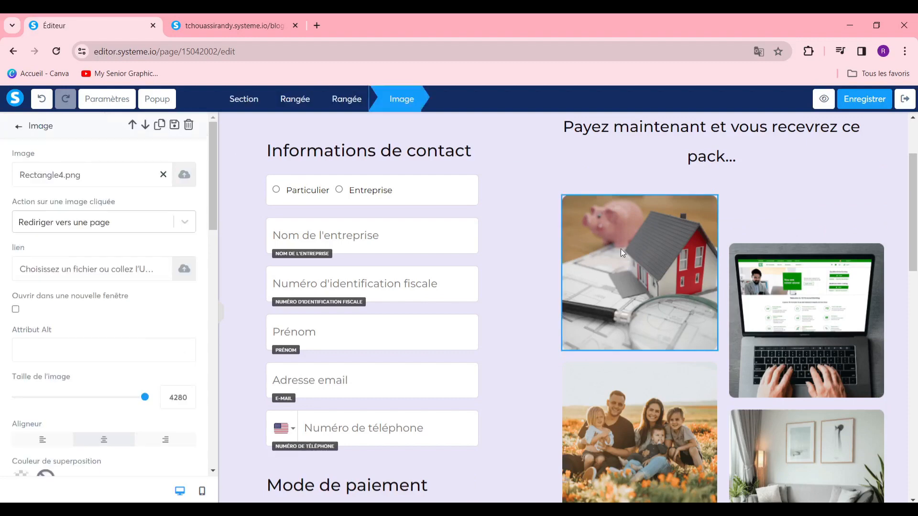
{"action": "left_click", "coordinate": [622, 250]}
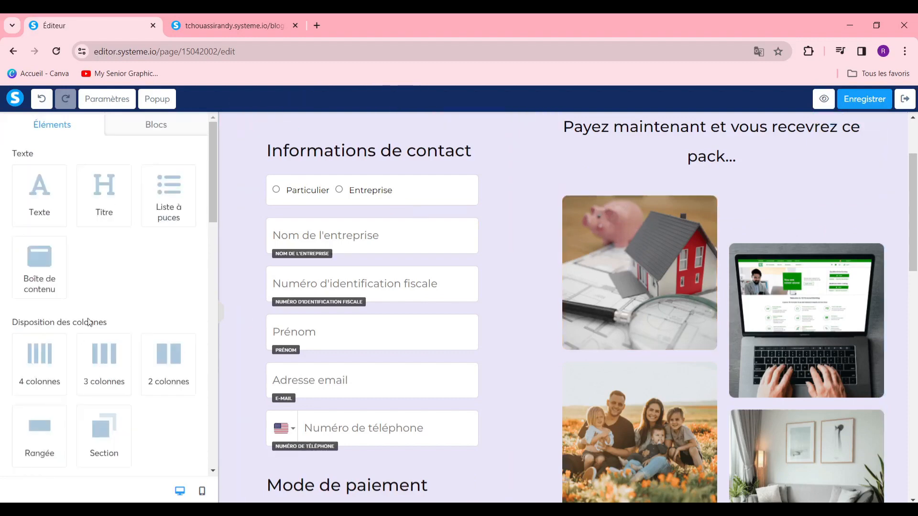
{"action": "left_click", "coordinate": [659, 318]}
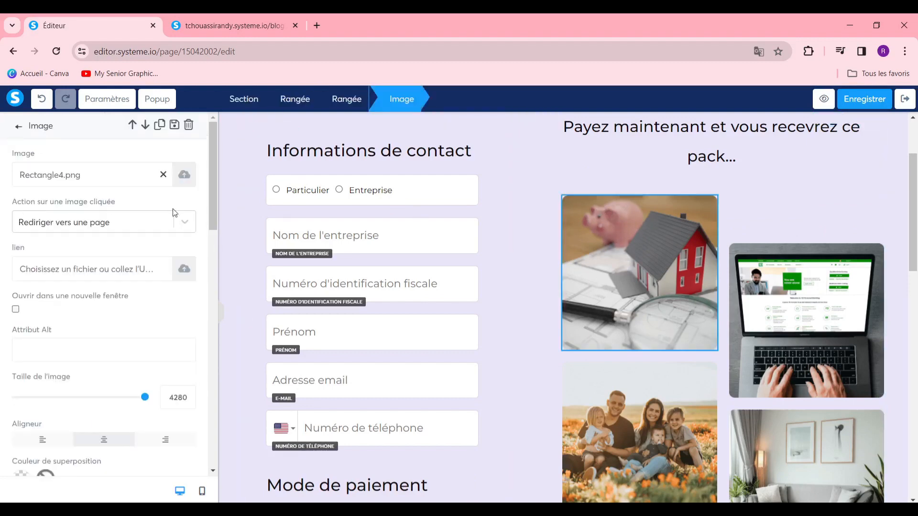
{"action": "left_click", "coordinate": [185, 177]}
{"action": "left_click", "coordinate": [520, 174]}
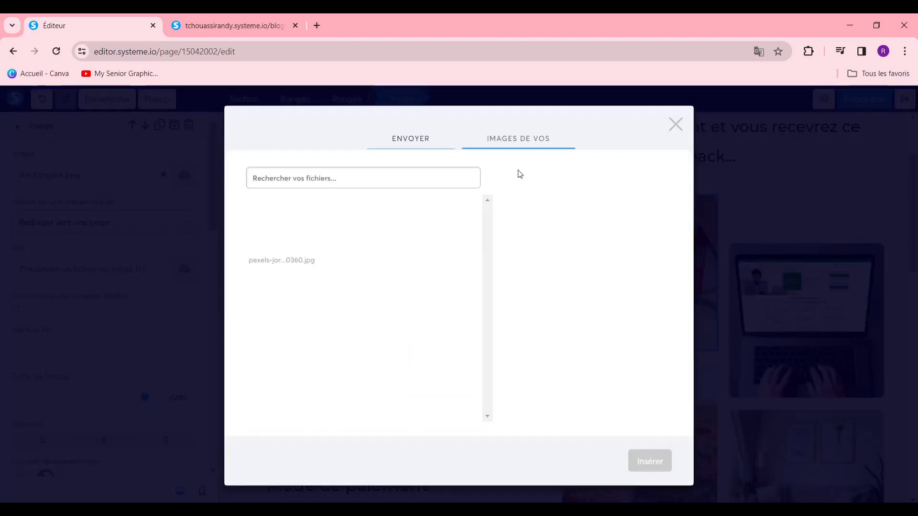
{"action": "left_click", "coordinate": [285, 225]}
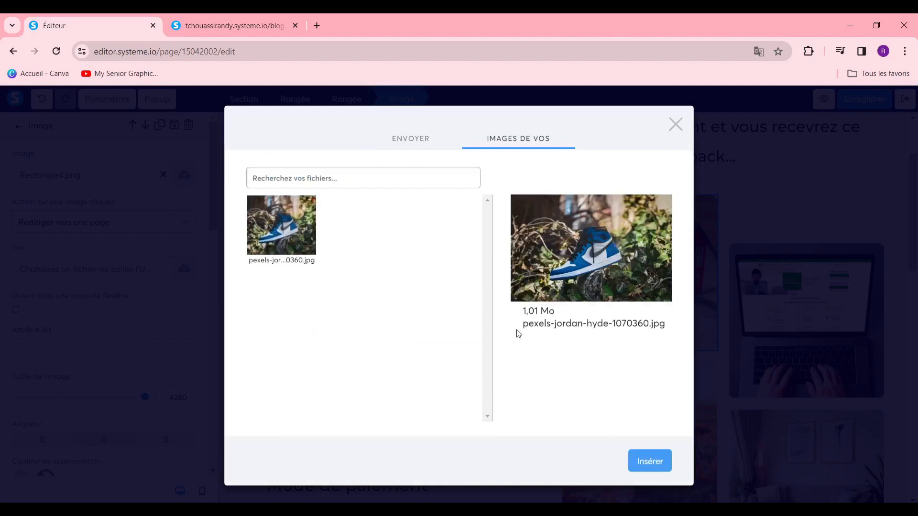
{"action": "left_click", "coordinate": [646, 462]}
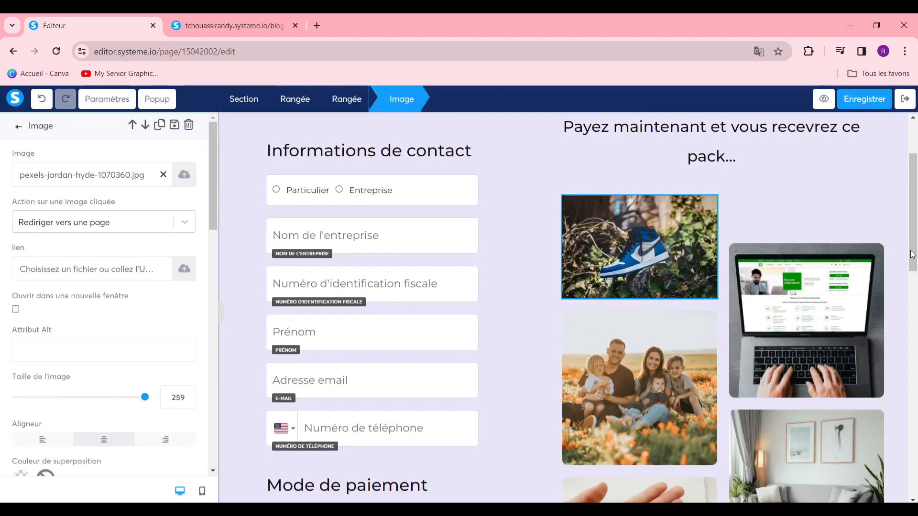
{"action": "left_click", "coordinate": [689, 337]}
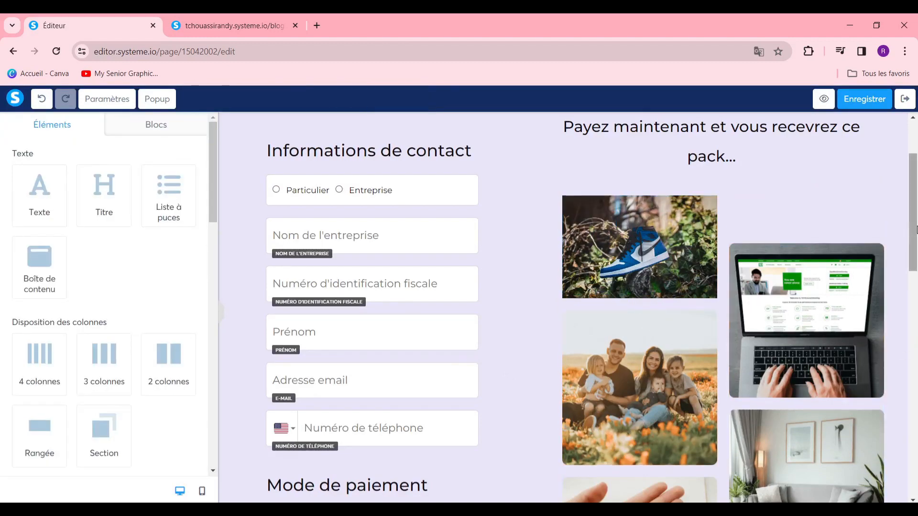
{"action": "mouse_move", "coordinate": [916, 230]}
{"action": "left_mouse_down"}
{"action": "mouse_move", "coordinate": [913, 312]}
{"action": "mouse_move", "coordinate": [889, 189]}
{"action": "mouse_move", "coordinate": [912, 278]}
{"action": "mouse_move", "coordinate": [911, 348]}
{"action": "mouse_move", "coordinate": [902, 280]}
{"action": "mouse_move", "coordinate": [909, 165]}
{"action": "mouse_move", "coordinate": [912, 241]}
{"action": "left_mouse_up"}
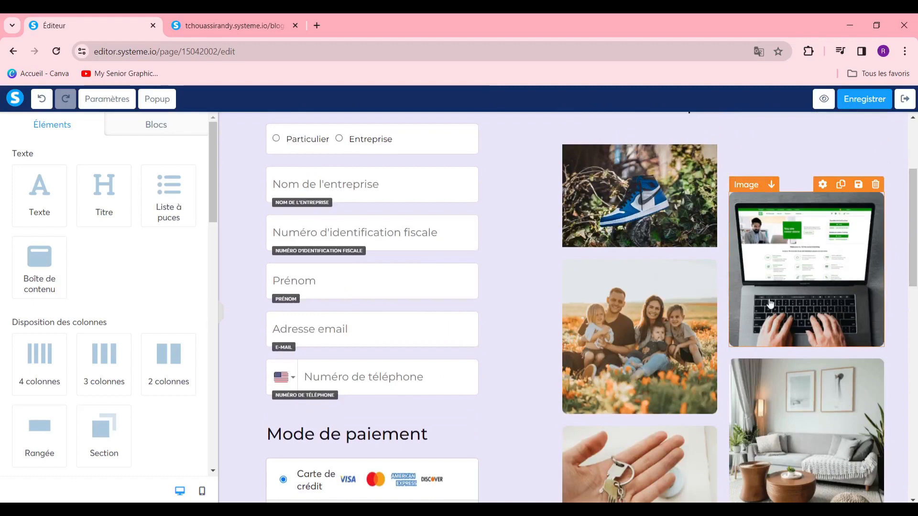
{"action": "left_click", "coordinate": [829, 281]}
{"action": "left_click", "coordinate": [916, 269]}
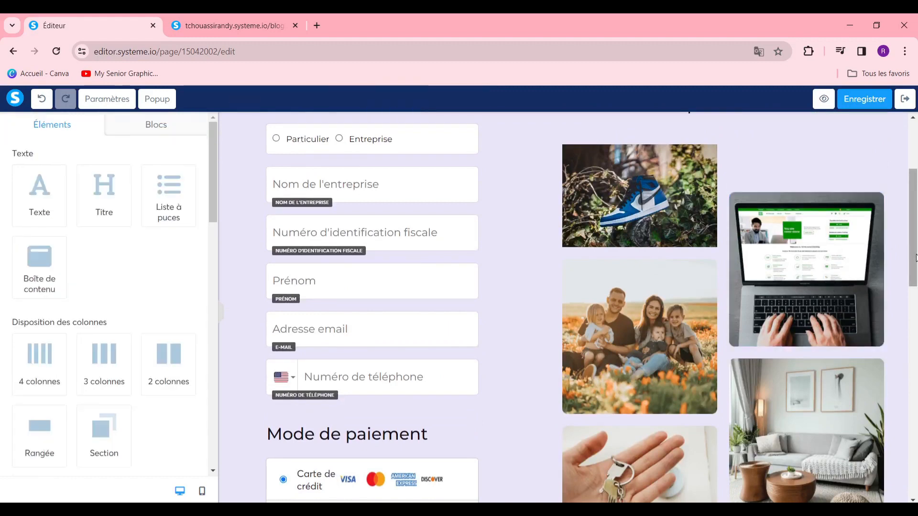
Step: Change the heading above the contact form to "Informations generales"
{"action": "scroll", "coordinate": [384, 297], "scroll_direction": "up", "scroll_amount": 4}
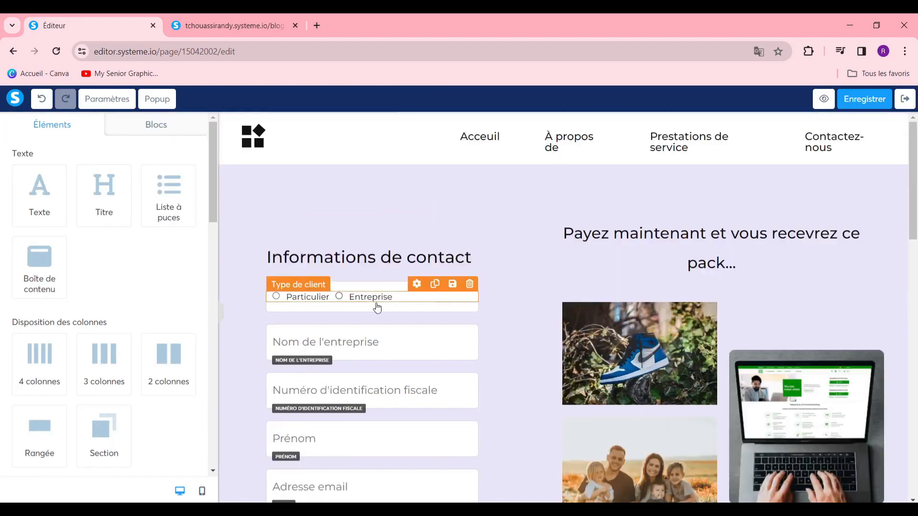
{"action": "left_click", "coordinate": [364, 245]}
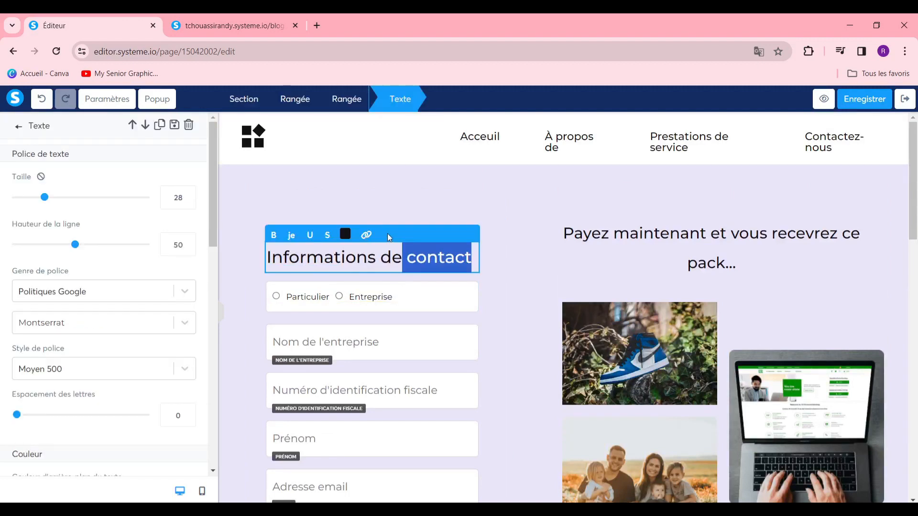
{"action": "key", "text": "BackSpace"}
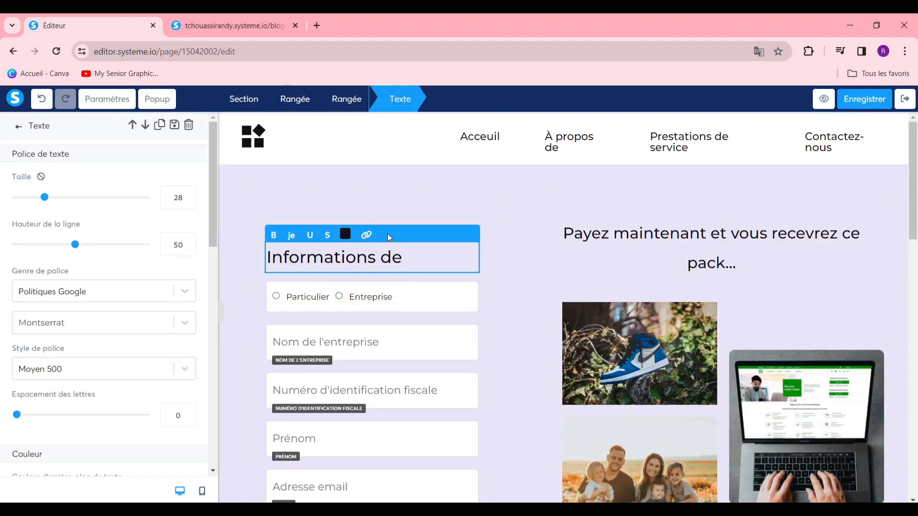
{"action": "key", "text": "BackSpace"}
{"action": "key", "text": "BackSpace"}
{"action": "type", "text": "generales"}
Step: Change the heading above the images to "Payez maintenant et vous recevrez ce pack de 30pourcent de remise"
{"action": "left_click", "coordinate": [661, 243]}
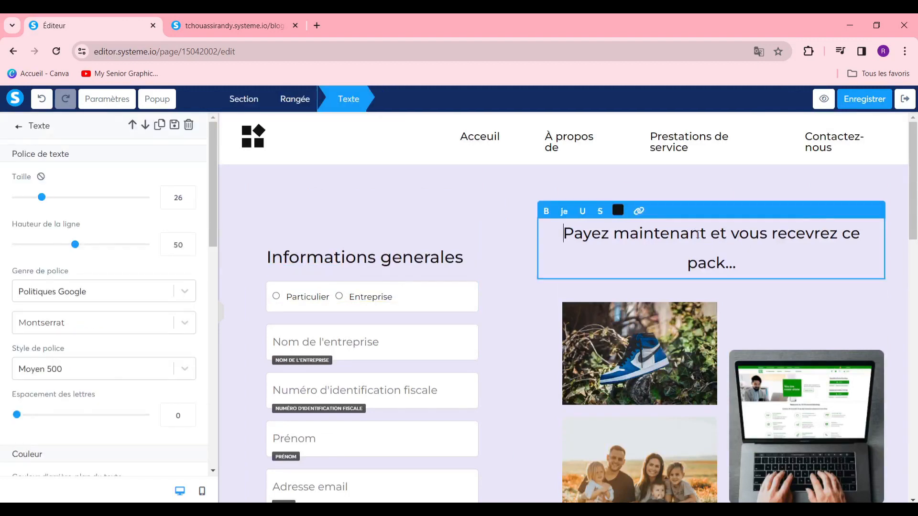
{"action": "left_click", "coordinate": [749, 259]}
{"action": "key", "text": "BackSpace"}
{"action": "key", "text": "BackSpace"}
{"action": "key", "text": "BackSpace"}
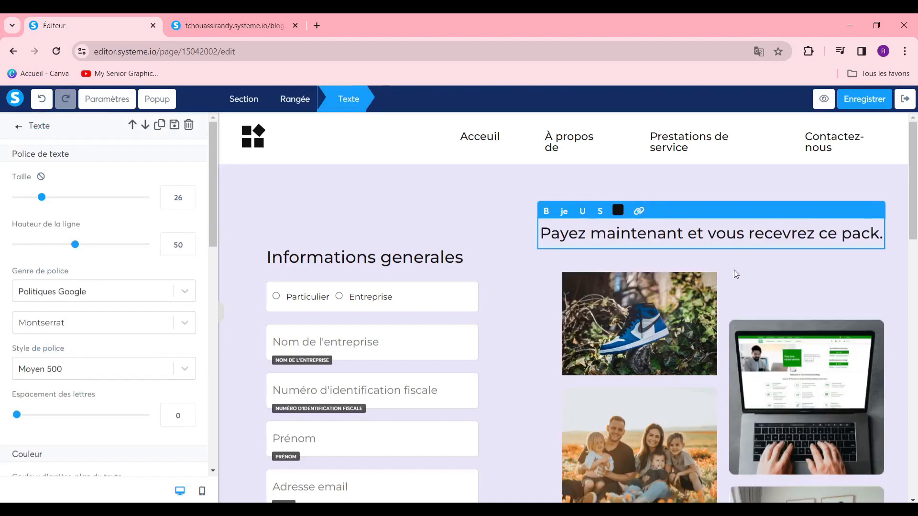
{"action": "type", "text": "30p"}
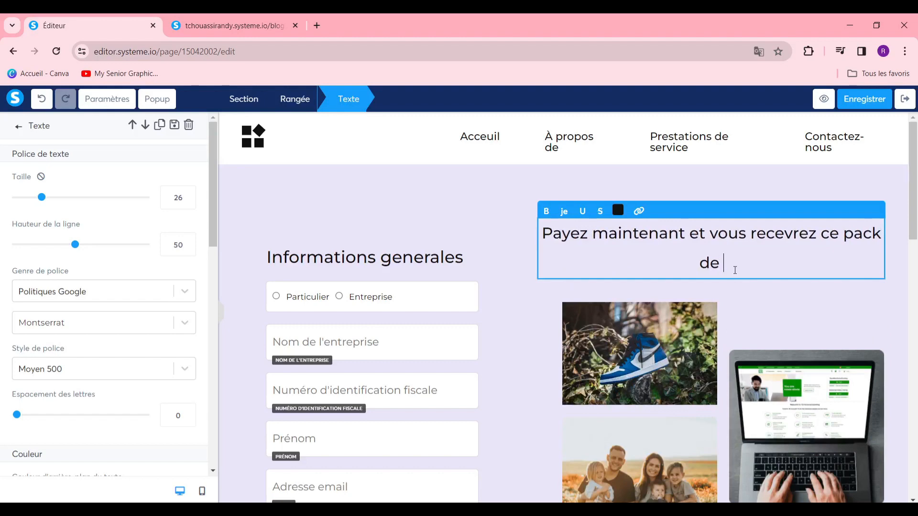
{"action": "type", "text": "ourcent de remise"}
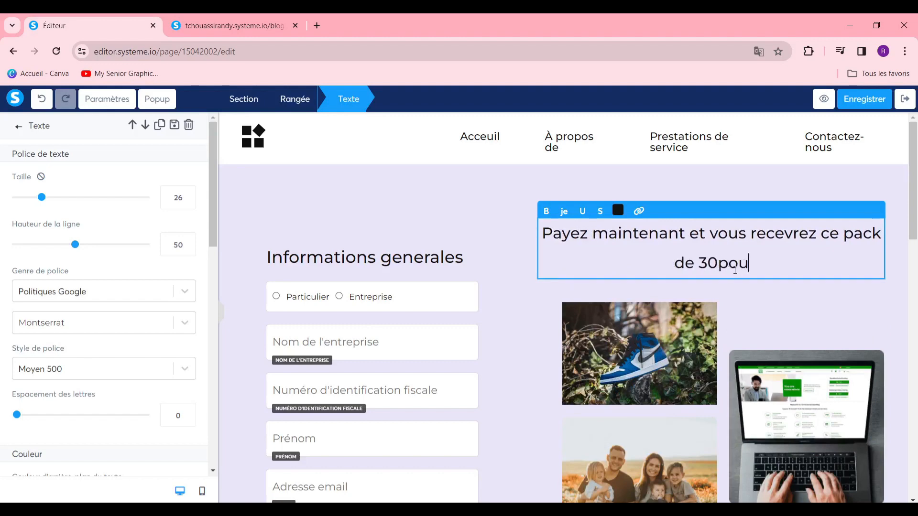
{"action": "left_click", "coordinate": [432, 268]}
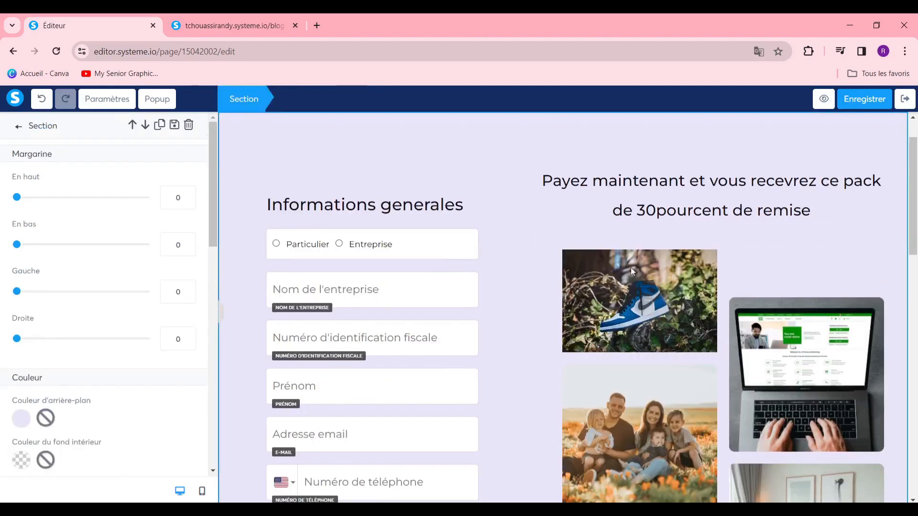
{"action": "left_click", "coordinate": [774, 295]}
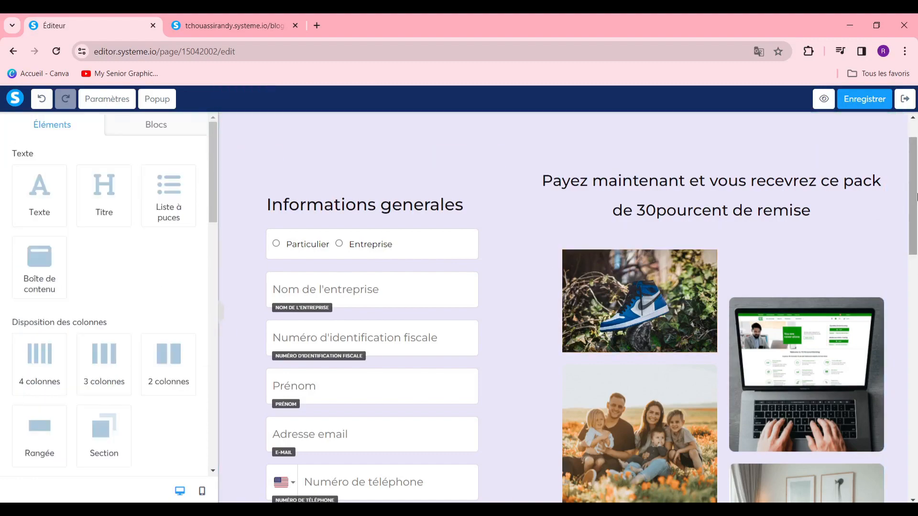
Step: Add the Tarifs block "Trois tarifs (avec images), tarif du milieu en couleur" between the order form section and the footer
{"action": "scroll", "coordinate": [462, 168], "scroll_direction": "down", "scroll_amount": 15}
{"action": "scroll", "coordinate": [795, 325], "scroll_direction": "up", "scroll_amount": 4}
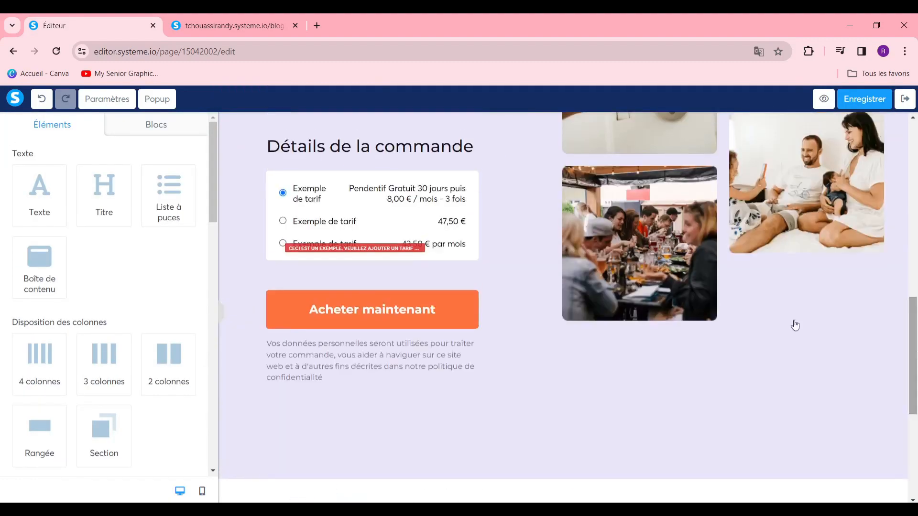
{"action": "left_click", "coordinate": [173, 135]}
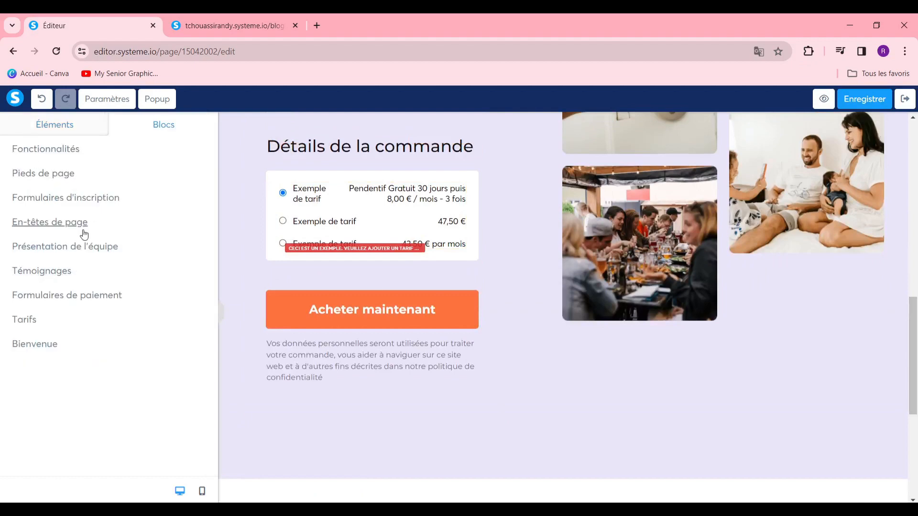
{"action": "left_click", "coordinate": [35, 325]}
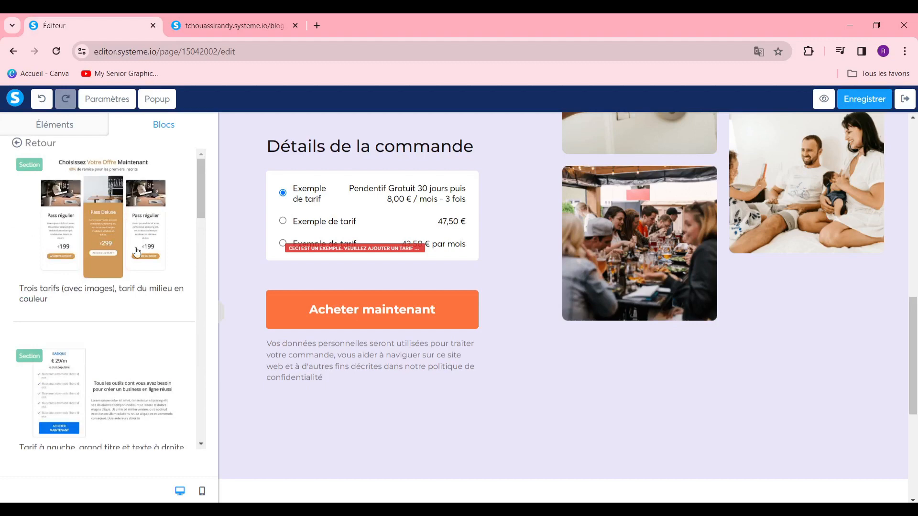
{"action": "scroll", "coordinate": [133, 239], "scroll_direction": "down", "scroll_amount": 5}
{"action": "scroll", "coordinate": [129, 240], "scroll_direction": "up", "scroll_amount": 5}
{"action": "scroll", "coordinate": [580, 368], "scroll_direction": "down", "scroll_amount": 2}
{"action": "scroll", "coordinate": [410, 285], "scroll_direction": "up", "scroll_amount": 2}
{"action": "scroll", "coordinate": [634, 340], "scroll_direction": "up", "scroll_amount": 10}
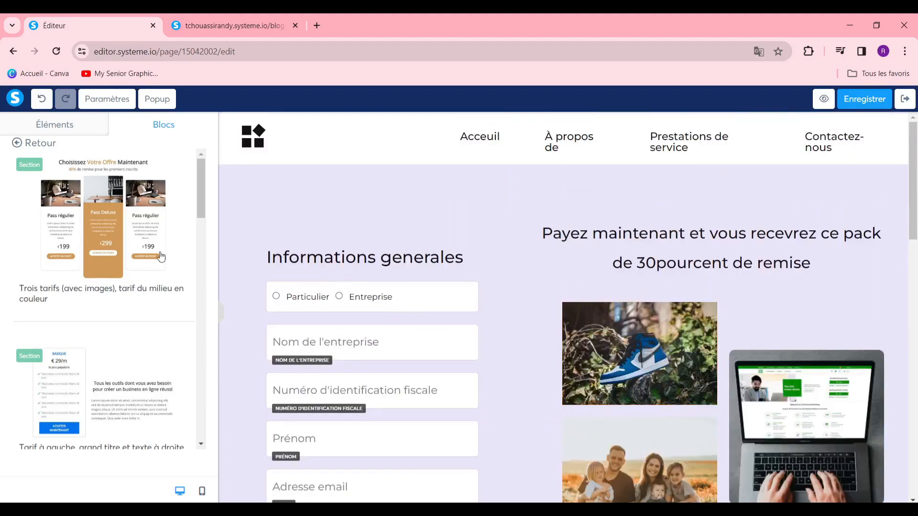
{"action": "scroll", "coordinate": [383, 287], "scroll_direction": "down", "scroll_amount": 14}
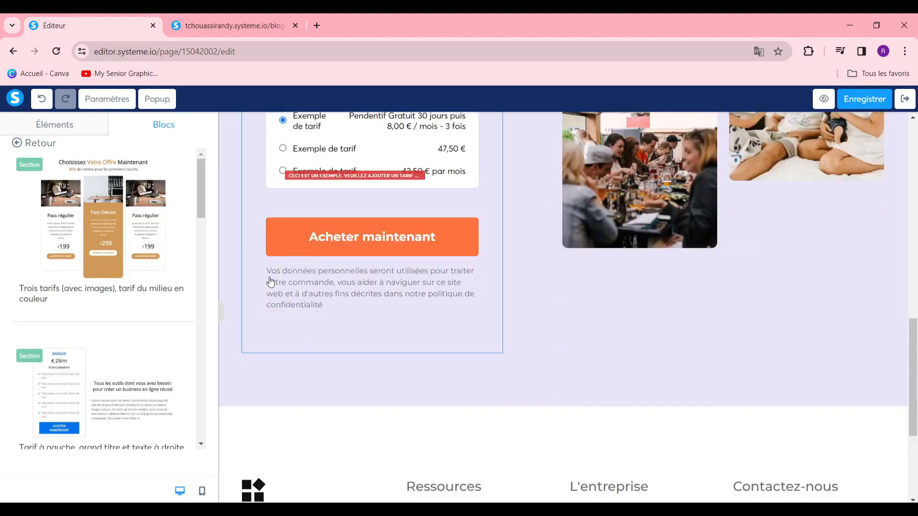
{"action": "left_click_drag", "start_coordinate": [81, 209], "coordinate": [484, 396]}
{"action": "scroll", "coordinate": [576, 330], "scroll_direction": "down", "scroll_amount": 7}
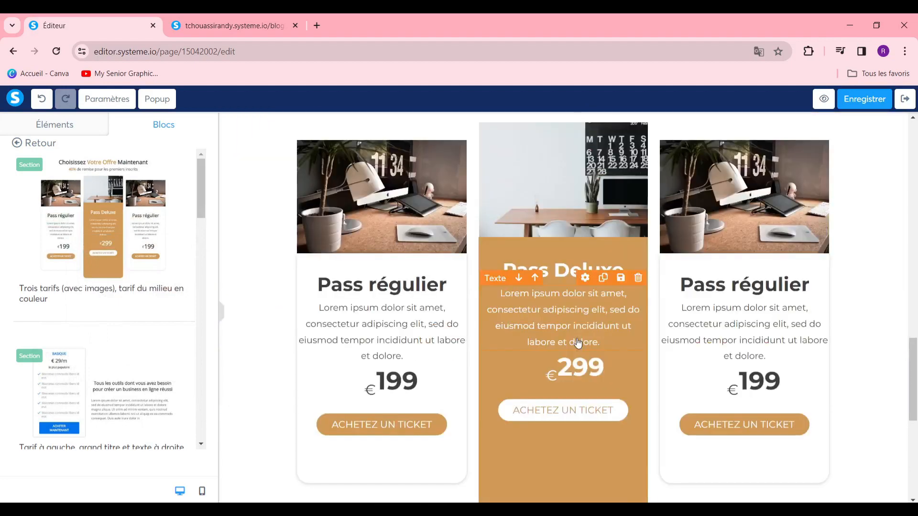
{"action": "scroll", "coordinate": [577, 344], "scroll_direction": "down", "scroll_amount": 3}
Step: Rename the first pricing card to "Plan eco" and the middle card to "Plan Deluxe"
{"action": "scroll", "coordinate": [526, 330], "scroll_direction": "up", "scroll_amount": 5}
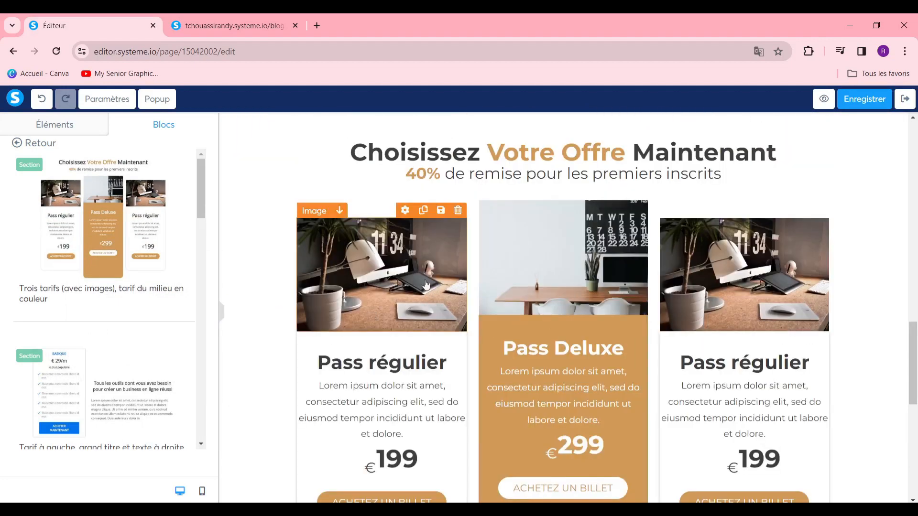
{"action": "left_click", "coordinate": [430, 362]}
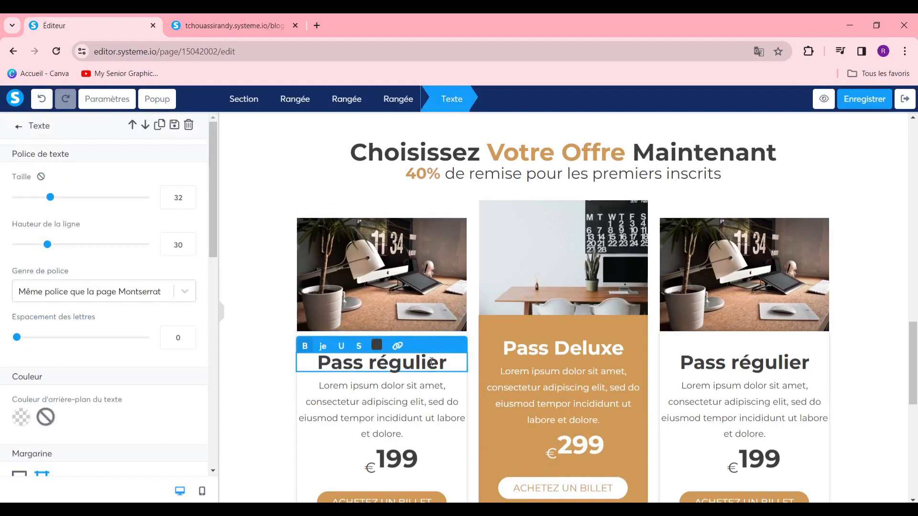
{"action": "left_click_drag", "start_coordinate": [445, 362], "coordinate": [300, 353]}
{"action": "key", "text": "BackSpace"}
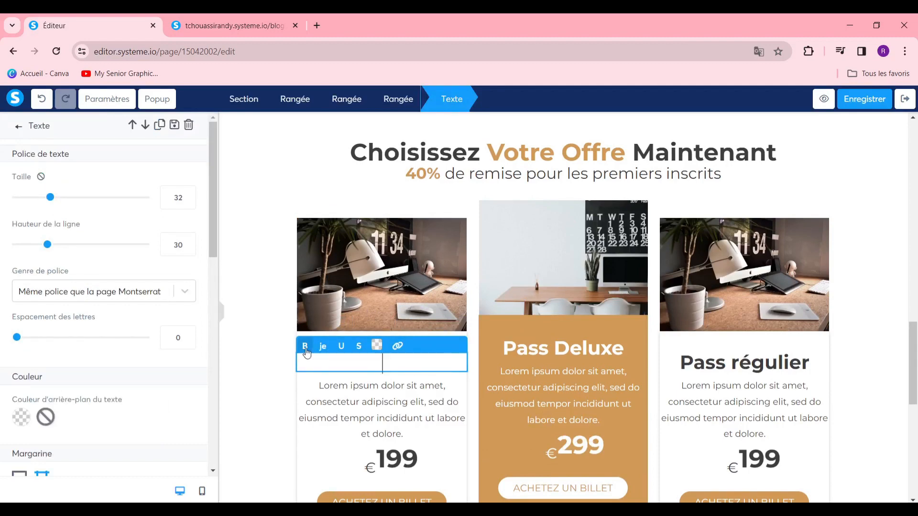
{"action": "type", "text": "lan"}
{"action": "key", "text": "BackSpace"}
{"action": "key", "text": "BackSpace"}
{"action": "key", "text": "BackSpace"}
{"action": "key", "text": "BackSpace"}
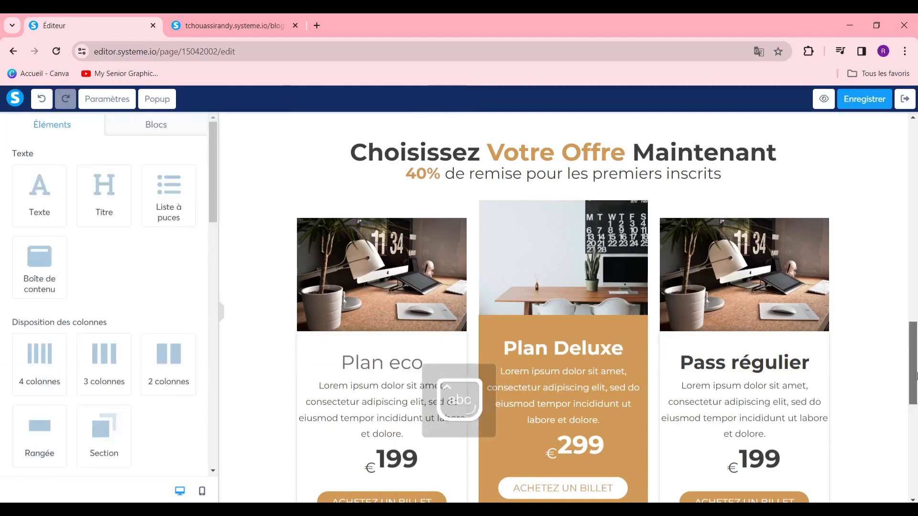
Step: Examine the price text settings and the purchase button of the Plan eco card
{"action": "left_click_drag", "start_coordinate": [913, 341], "coordinate": [913, 378]}
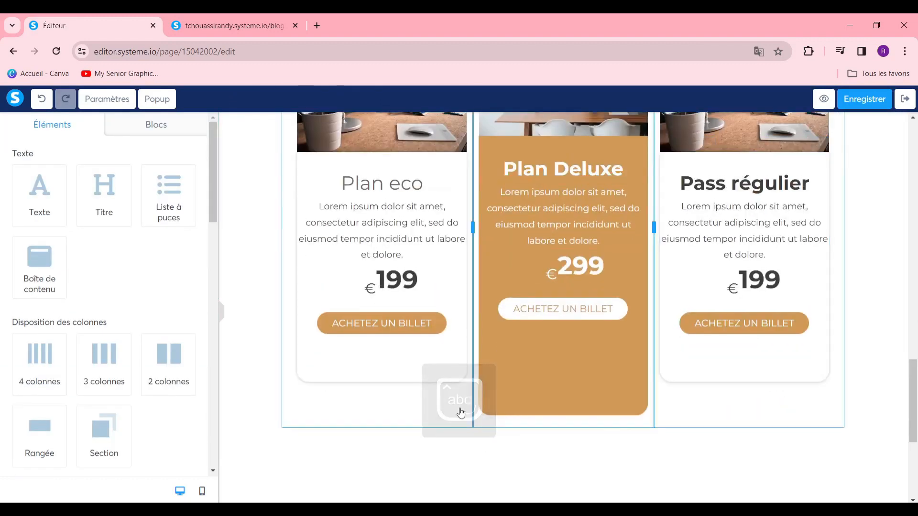
{"action": "left_click", "coordinate": [409, 287]}
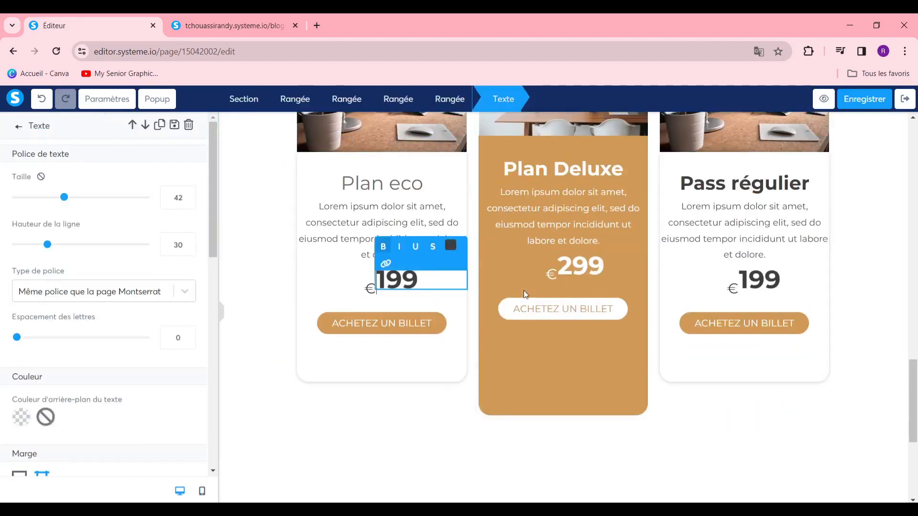
{"action": "left_click", "coordinate": [404, 327]}
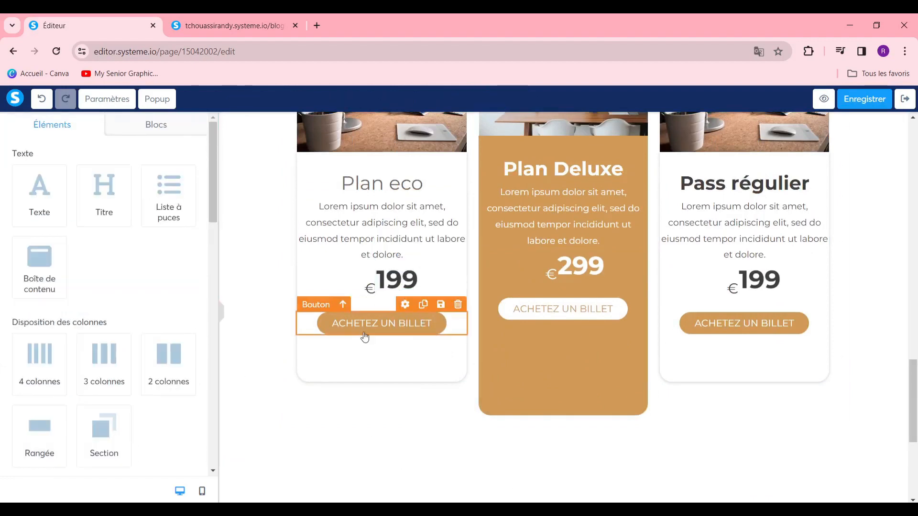
Step: Review the Plan eco purchase button's action and link settings, and look back over the order form section
{"action": "left_click", "coordinate": [363, 330]}
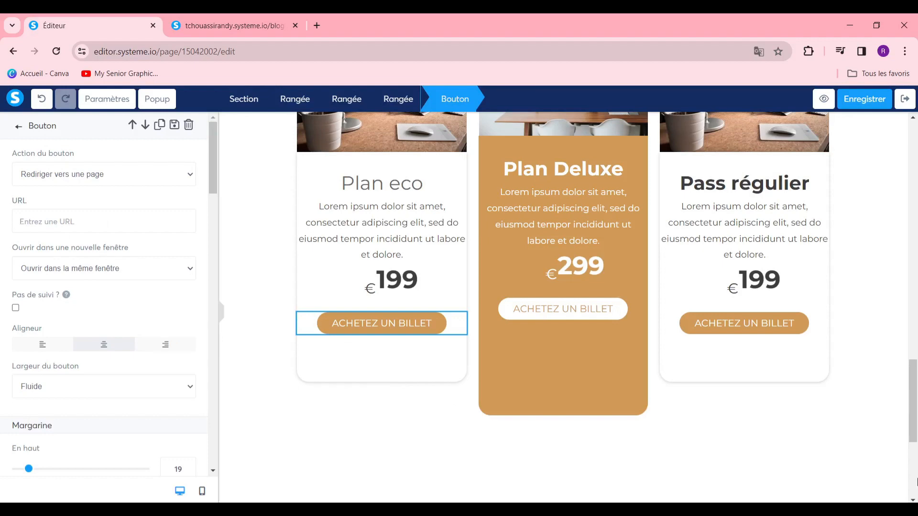
{"action": "left_click", "coordinate": [853, 238]}
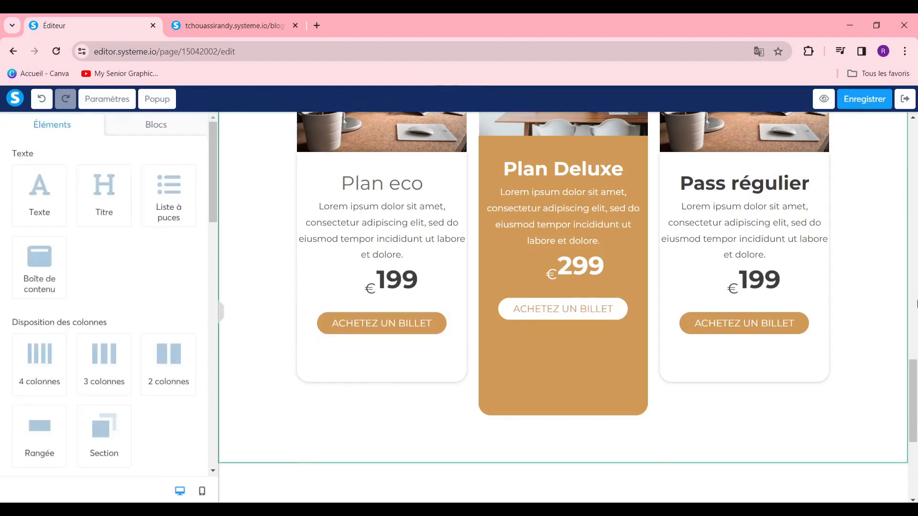
{"action": "left_click_drag", "start_coordinate": [912, 389], "coordinate": [913, 380]}
{"action": "left_click_drag", "start_coordinate": [879, 165], "coordinate": [916, 414]}
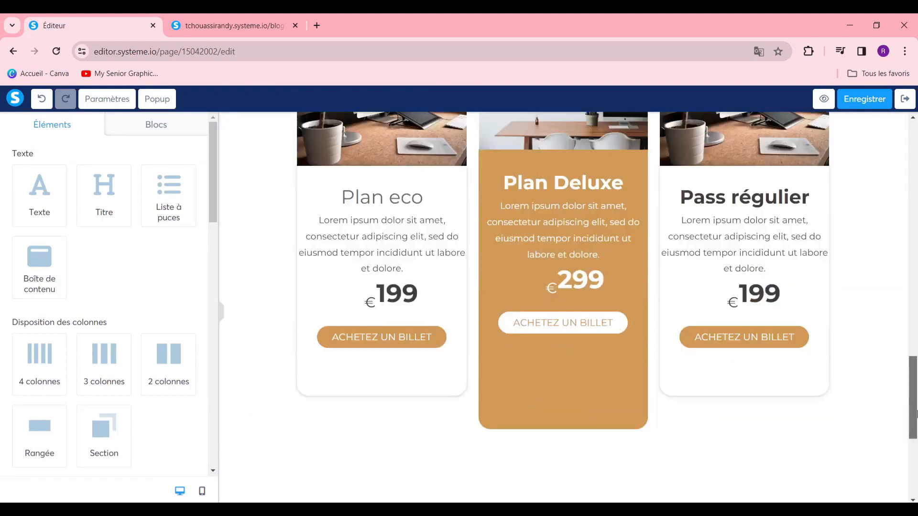
{"action": "scroll", "coordinate": [595, 311], "scroll_direction": "up", "scroll_amount": 15}
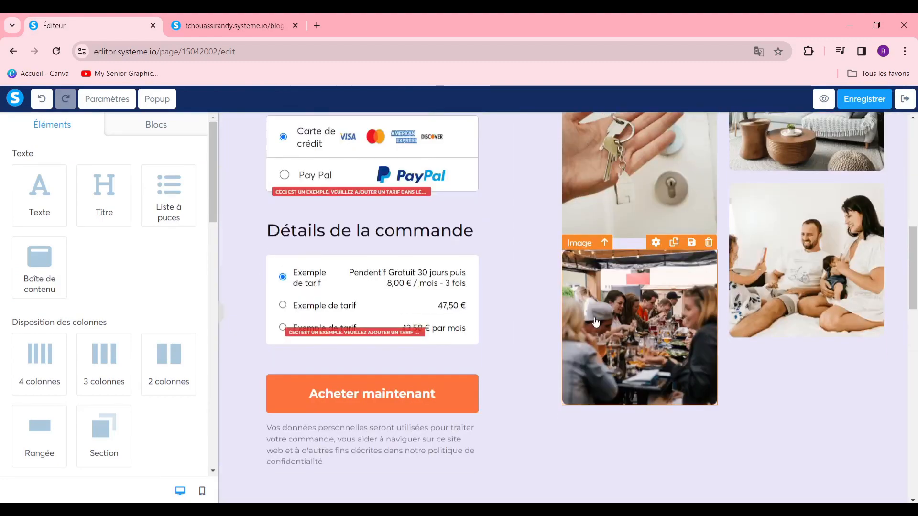
{"action": "scroll", "coordinate": [595, 322], "scroll_direction": "down", "scroll_amount": 15}
Step: Recolour the background of the Plan Deluxe pricing card to light pink and lavender
{"action": "left_click", "coordinate": [589, 378]}
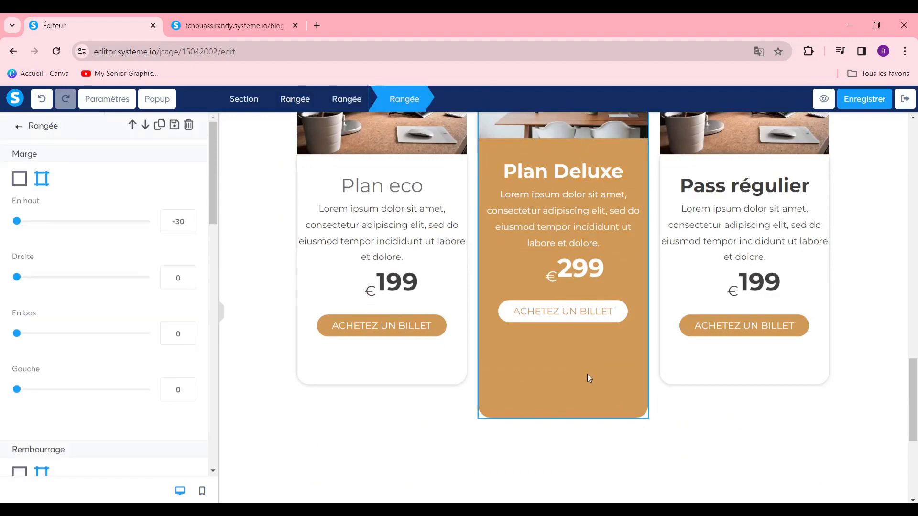
{"action": "scroll", "coordinate": [543, 281], "scroll_direction": "up", "scroll_amount": 2}
{"action": "left_click", "coordinate": [18, 126]}
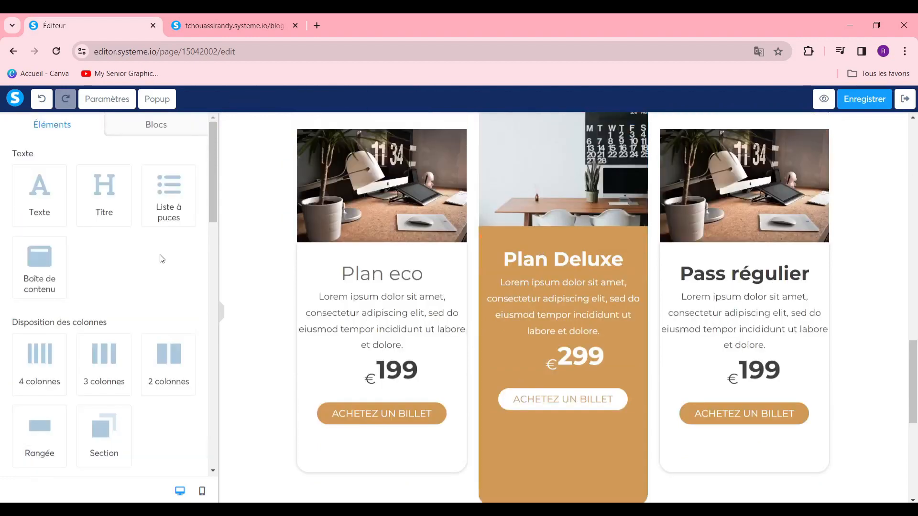
{"action": "left_click", "coordinate": [522, 469]}
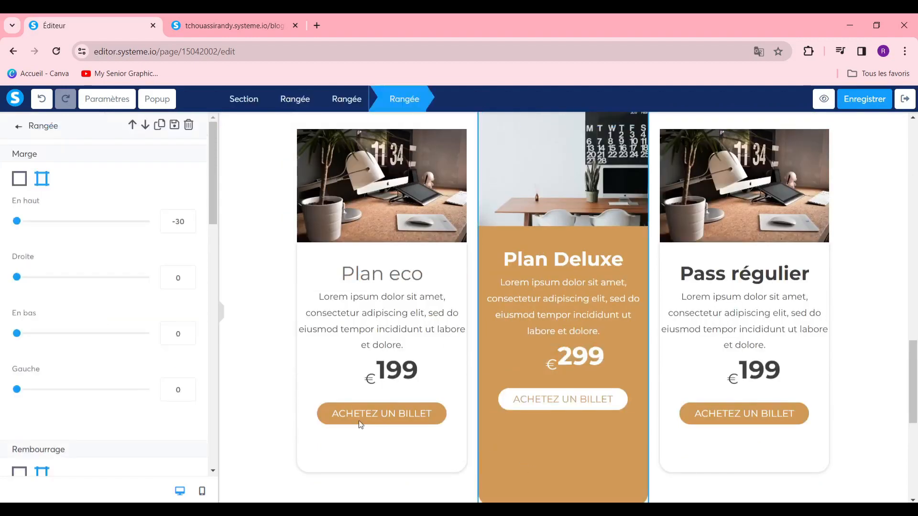
{"action": "scroll", "coordinate": [109, 285], "scroll_direction": "down", "scroll_amount": 5}
{"action": "scroll", "coordinate": [115, 292], "scroll_direction": "down", "scroll_amount": 3}
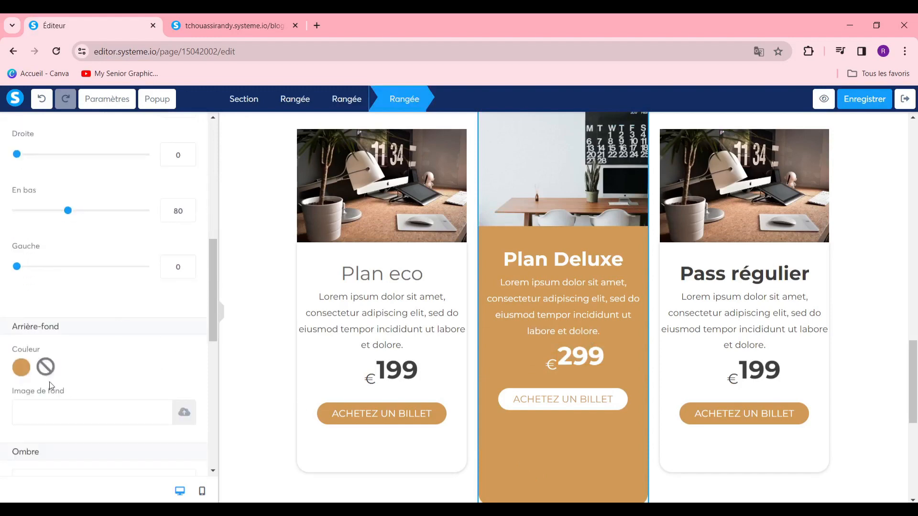
{"action": "left_click", "coordinate": [21, 368]}
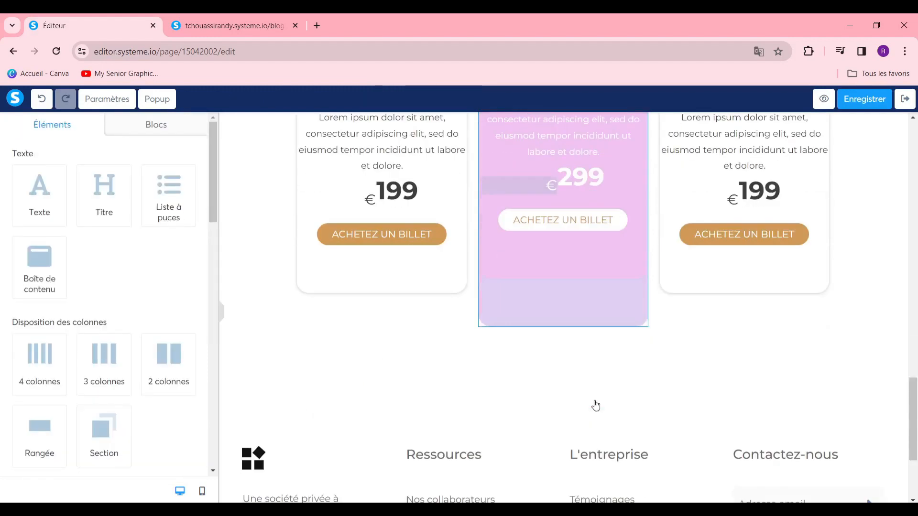
Step: Look over the recoloured pricing block and the rest of the page down to the footer
{"action": "scroll", "coordinate": [594, 377], "scroll_direction": "up", "scroll_amount": 4}
{"action": "scroll", "coordinate": [403, 417], "scroll_direction": "down", "scroll_amount": 3}
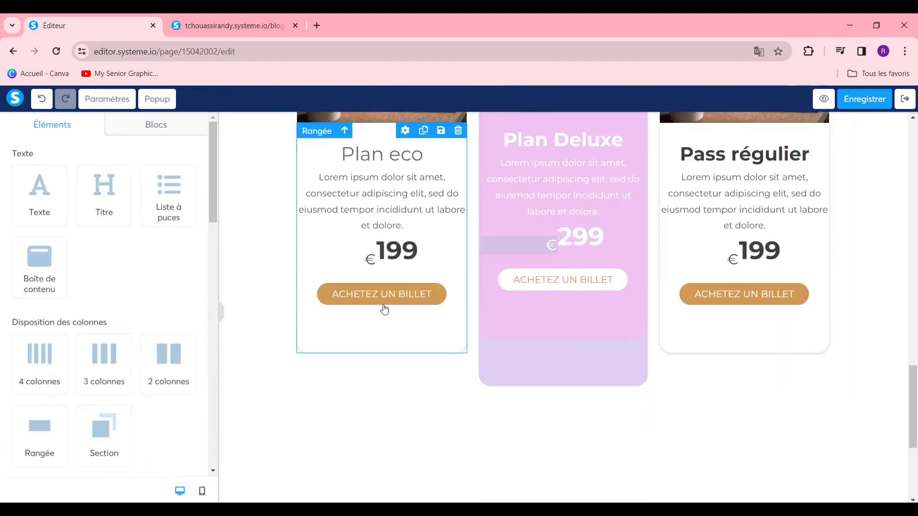
{"action": "scroll", "coordinate": [734, 344], "scroll_direction": "up", "scroll_amount": 15}
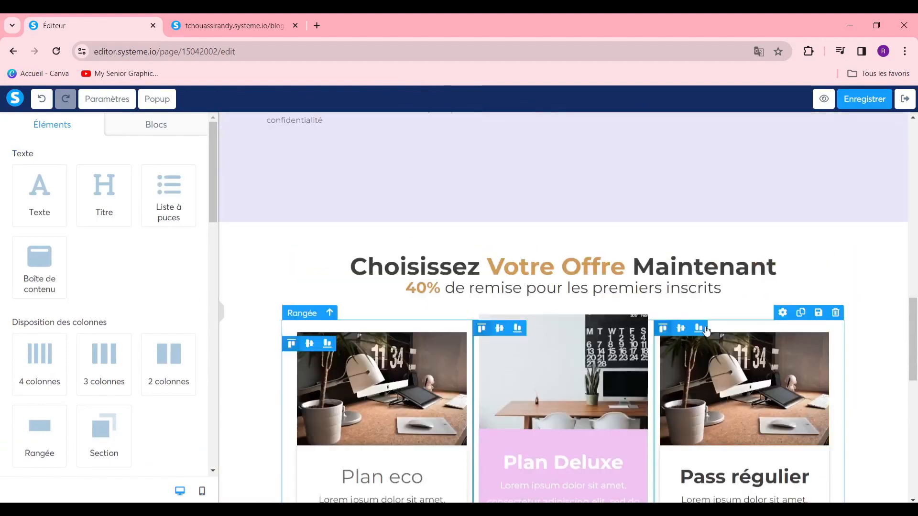
{"action": "scroll", "coordinate": [595, 327], "scroll_direction": "down", "scroll_amount": 12}
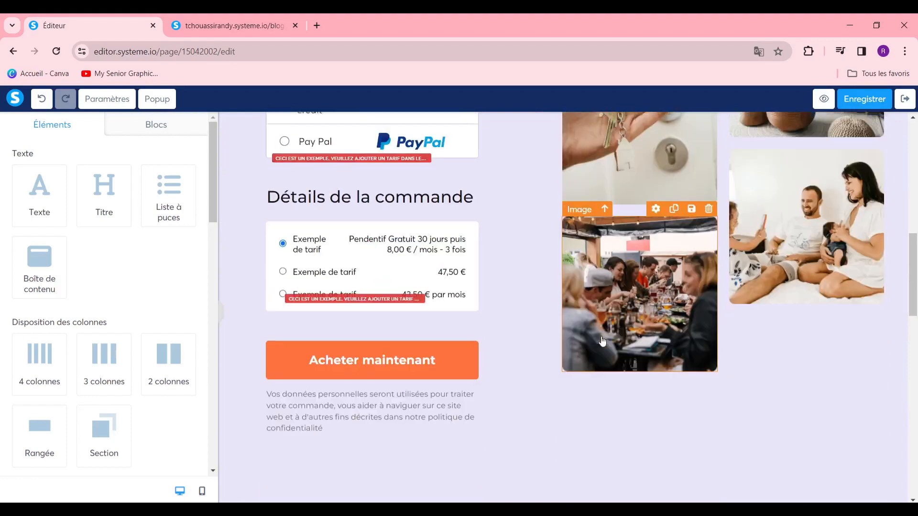
{"action": "scroll", "coordinate": [591, 367], "scroll_direction": "down", "scroll_amount": 5}
{"action": "scroll", "coordinate": [589, 367], "scroll_direction": "up", "scroll_amount": 5}
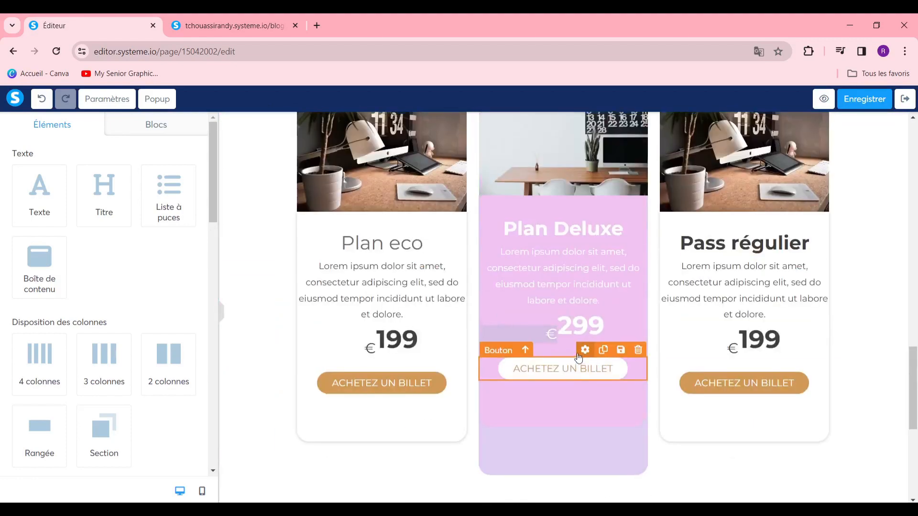
{"action": "scroll", "coordinate": [589, 354], "scroll_direction": "down", "scroll_amount": 8}
{"action": "scroll", "coordinate": [612, 358], "scroll_direction": "down", "scroll_amount": 1}
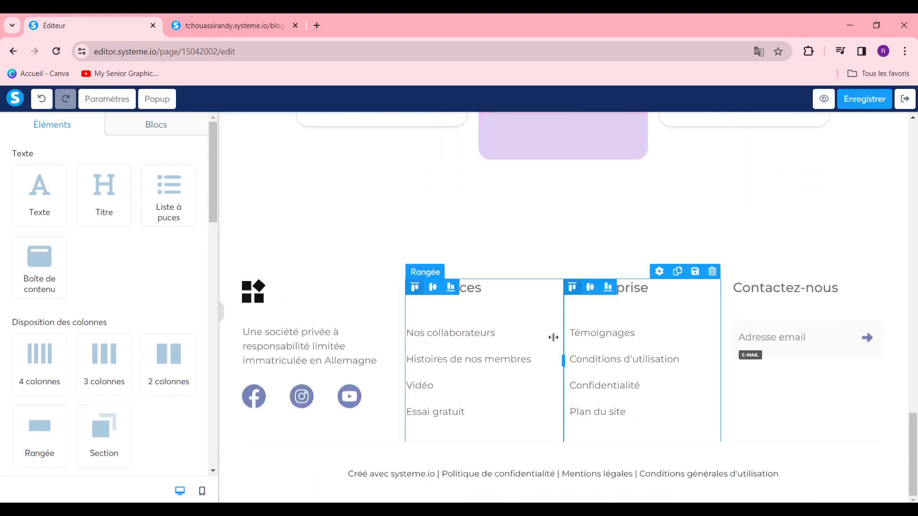
Step: Inspect the image and link settings of the footer's social media icons and the text settings of the Ressources list
{"action": "left_click", "coordinate": [313, 405]}
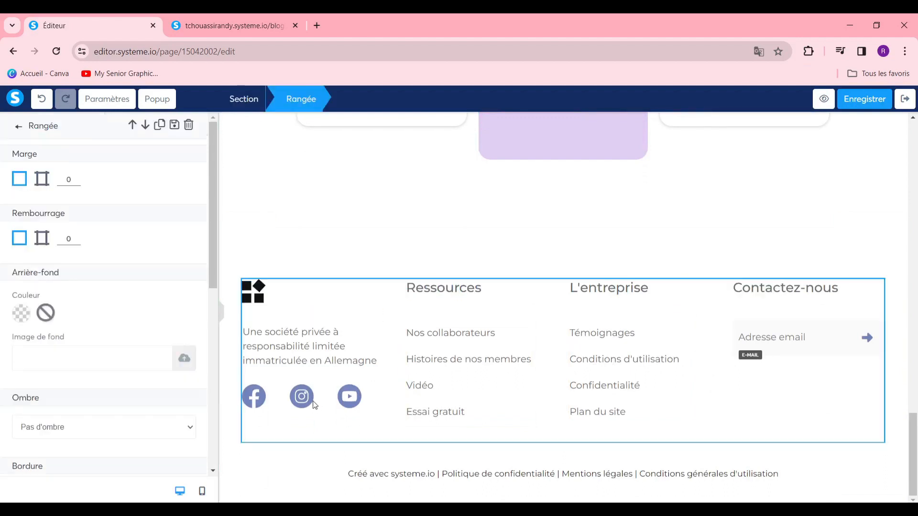
{"action": "left_click", "coordinate": [309, 403]}
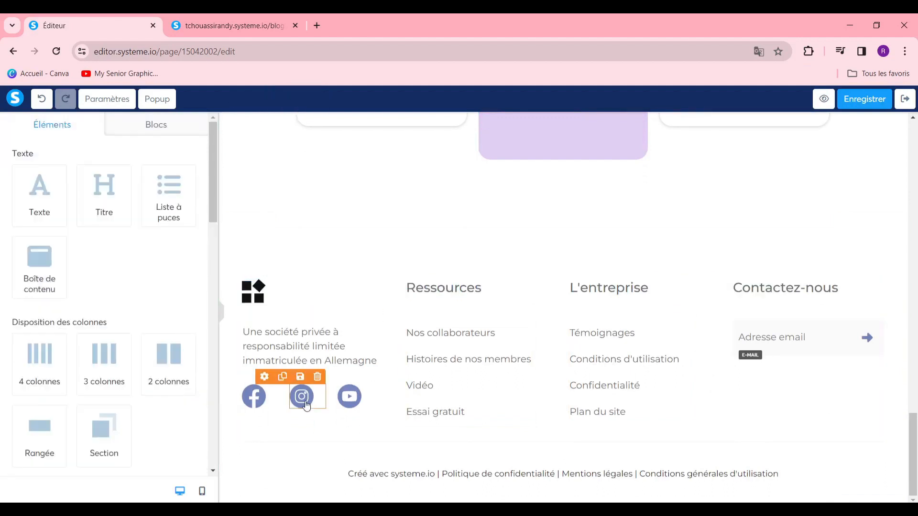
{"action": "left_click", "coordinate": [354, 404]}
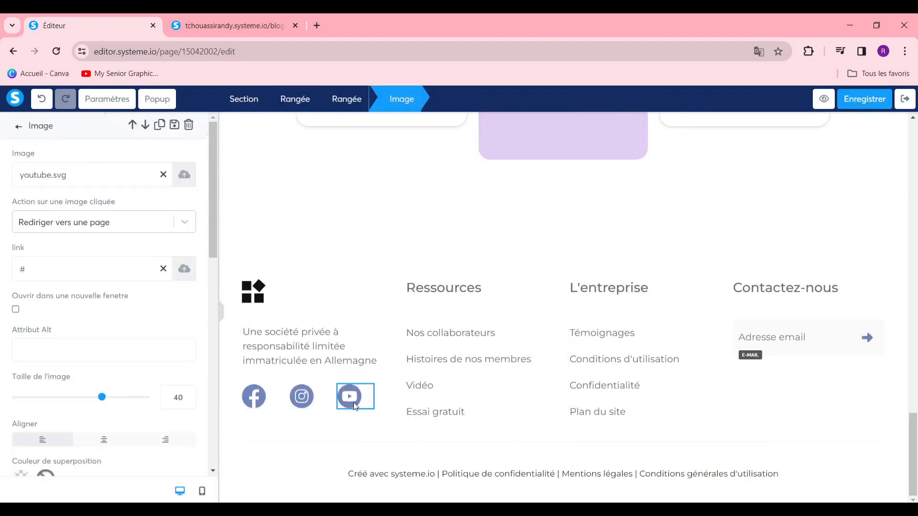
{"action": "left_click", "coordinate": [247, 407]}
{"action": "left_click", "coordinate": [252, 395]}
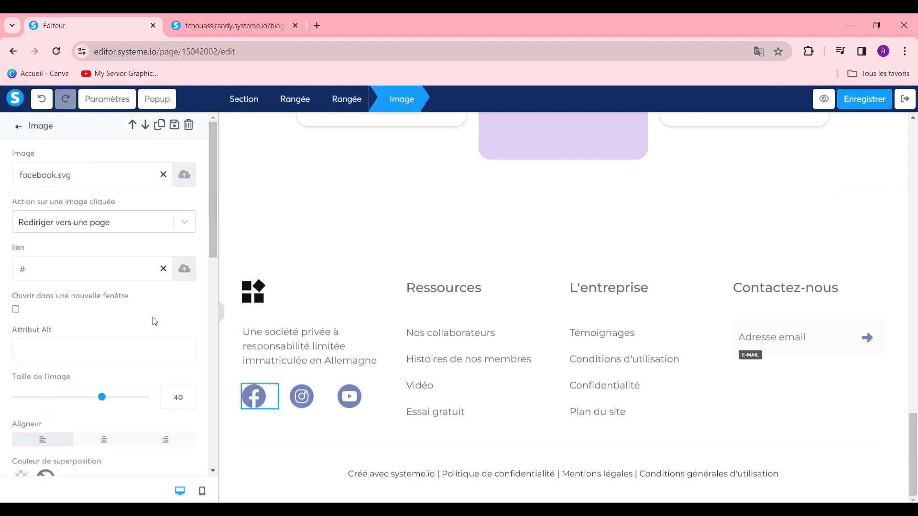
{"action": "triple_click", "coordinate": [100, 169]}
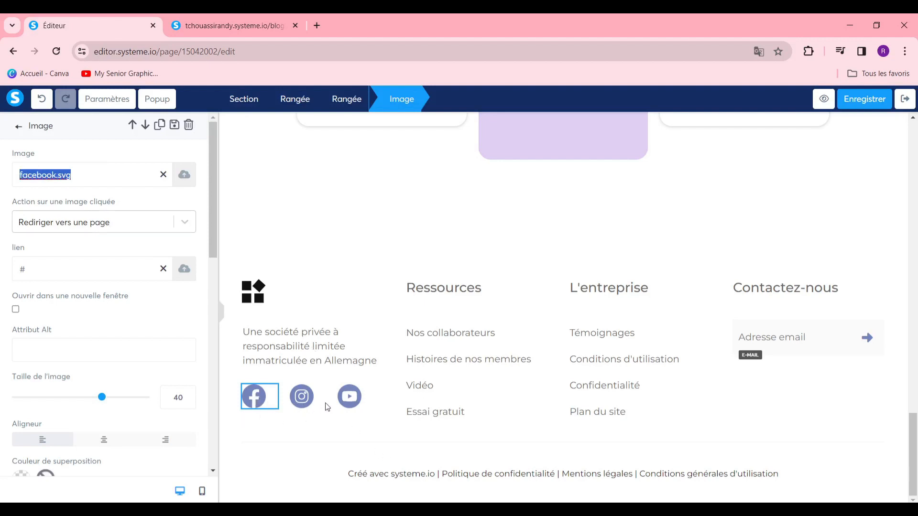
{"action": "left_click", "coordinate": [334, 431]}
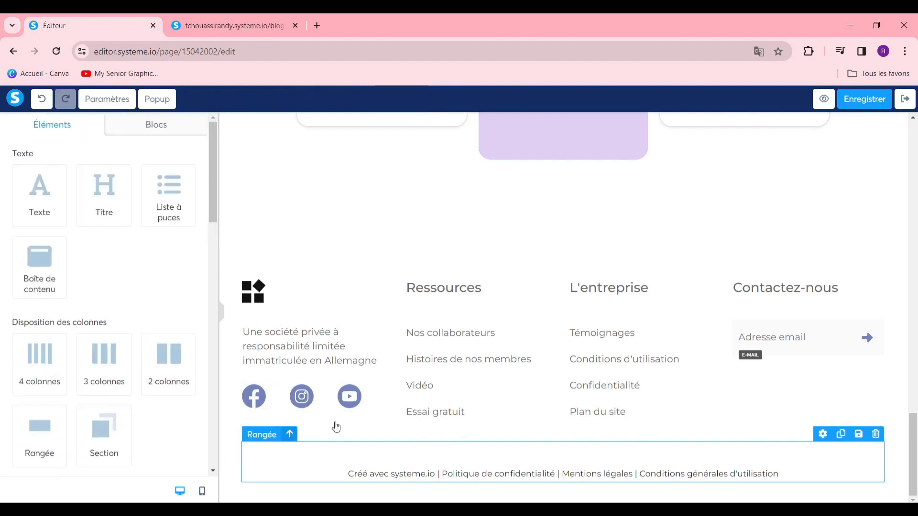
{"action": "left_click", "coordinate": [478, 350]}
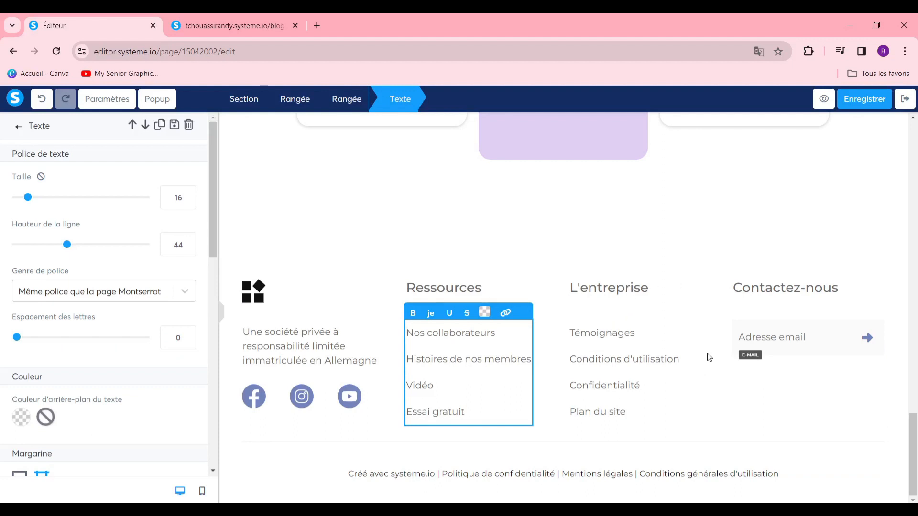
{"action": "left_click", "coordinate": [650, 238]}
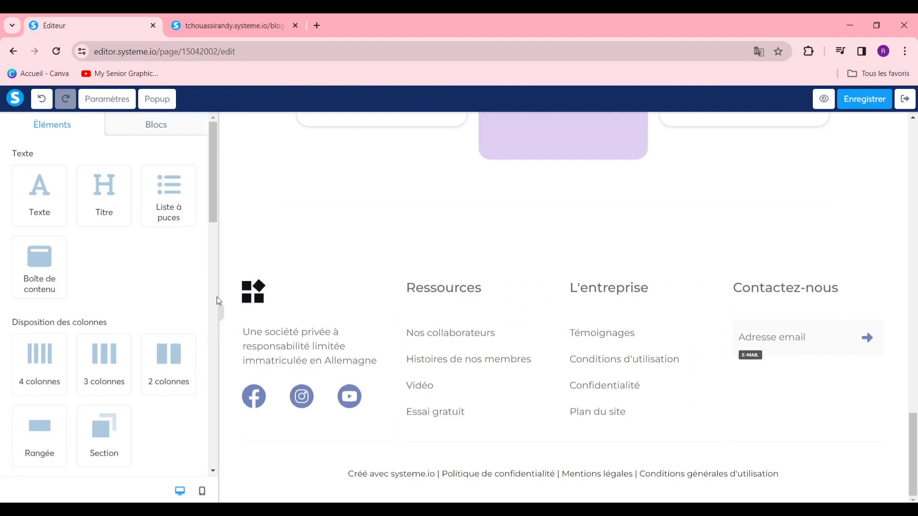
Step: Add the Bienvenue block "Élément style carte (titre, texte et bouton) sur image de fond" between the page header and the order form section
{"action": "left_click", "coordinate": [118, 130]}
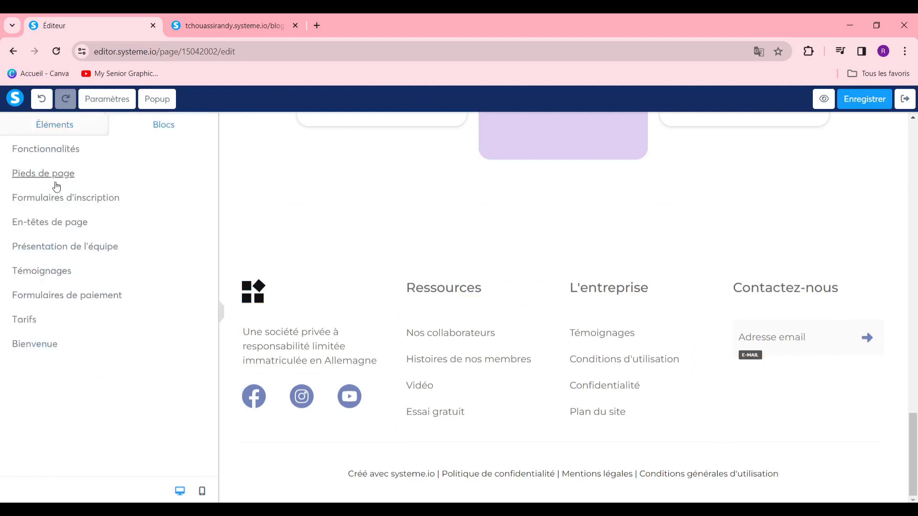
{"action": "left_click", "coordinate": [41, 345]}
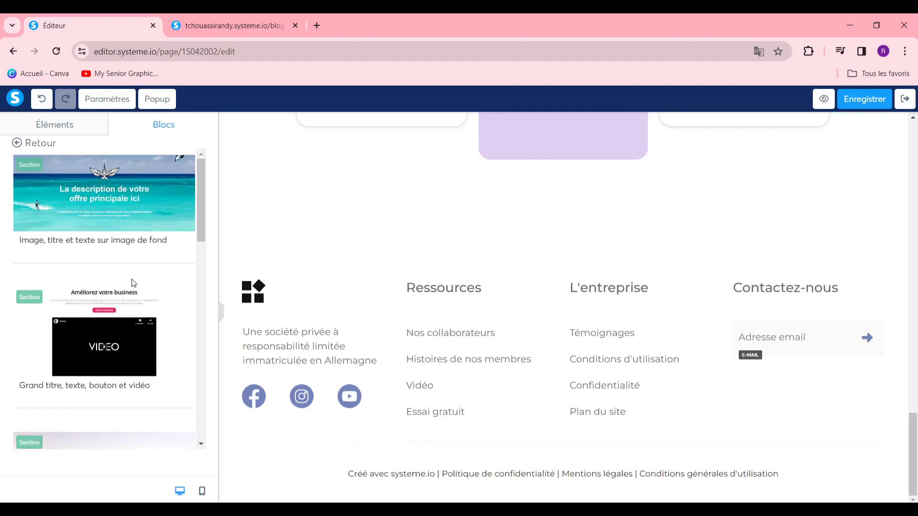
{"action": "scroll", "coordinate": [137, 292], "scroll_direction": "down", "scroll_amount": 3}
{"action": "scroll", "coordinate": [144, 306], "scroll_direction": "up", "scroll_amount": 2}
{"action": "scroll", "coordinate": [149, 313], "scroll_direction": "down", "scroll_amount": 3}
{"action": "scroll", "coordinate": [152, 316], "scroll_direction": "up", "scroll_amount": 3}
{"action": "left_click", "coordinate": [780, 326]}
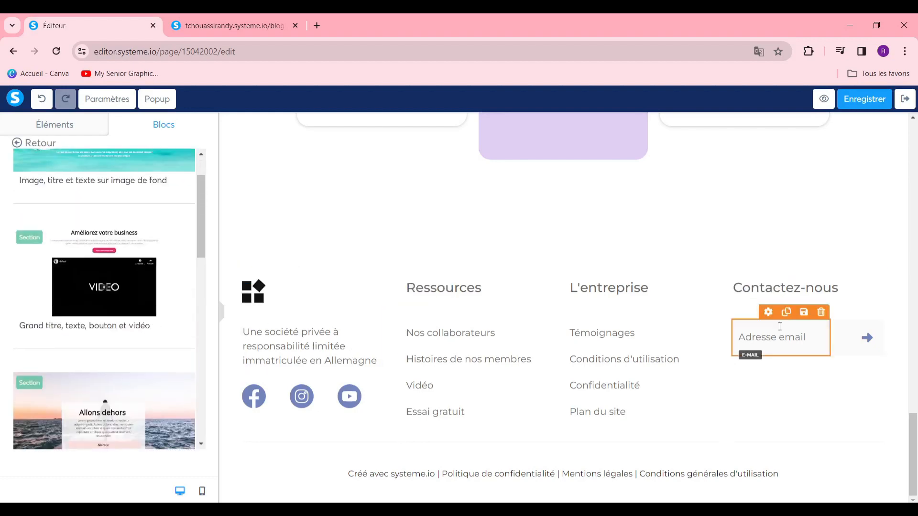
{"action": "left_click_drag", "start_coordinate": [913, 432], "coordinate": [895, 102]}
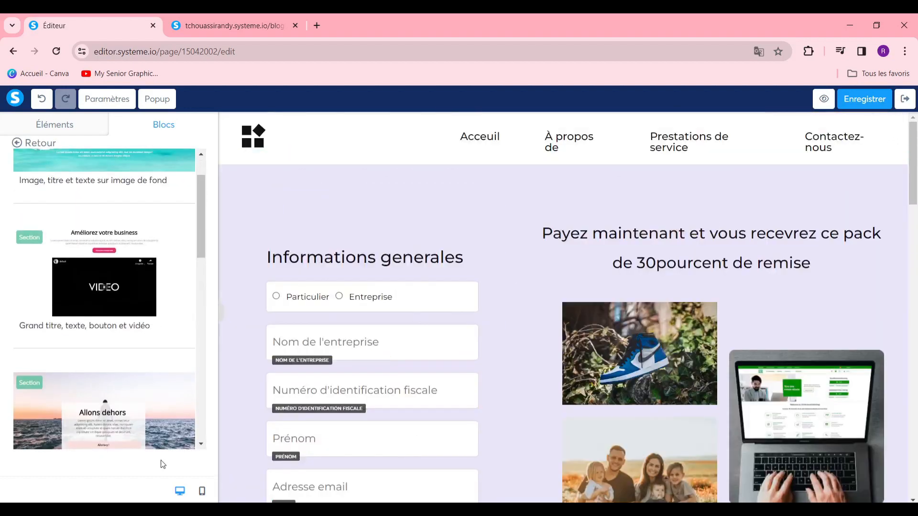
{"action": "scroll", "coordinate": [106, 327], "scroll_direction": "down", "scroll_amount": 3}
{"action": "scroll", "coordinate": [120, 320], "scroll_direction": "up", "scroll_amount": 1}
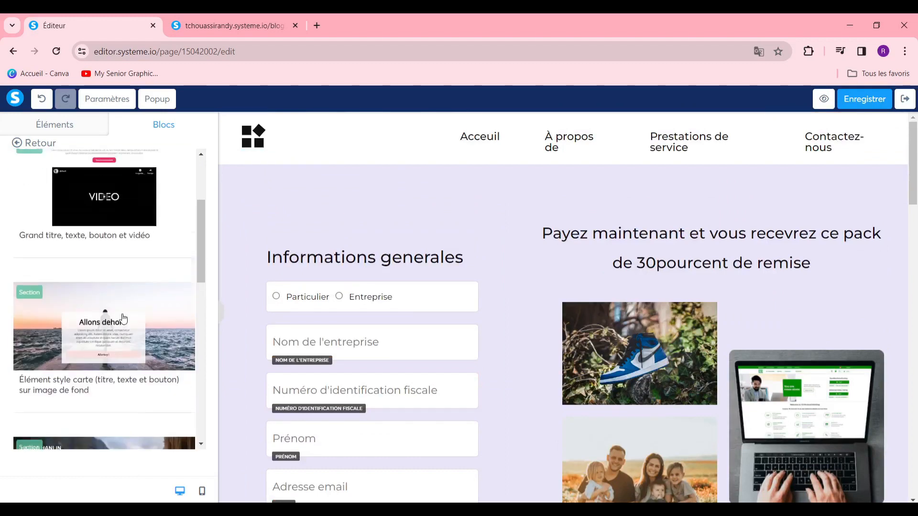
{"action": "scroll", "coordinate": [122, 325], "scroll_direction": "up", "scroll_amount": 2}
{"action": "scroll", "coordinate": [117, 382], "scroll_direction": "down", "scroll_amount": 3}
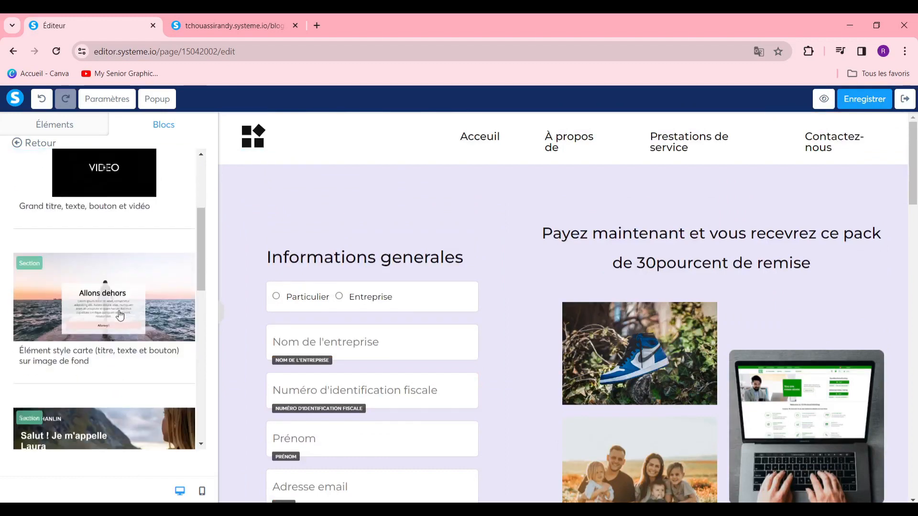
{"action": "left_click_drag", "start_coordinate": [120, 315], "coordinate": [483, 153]}
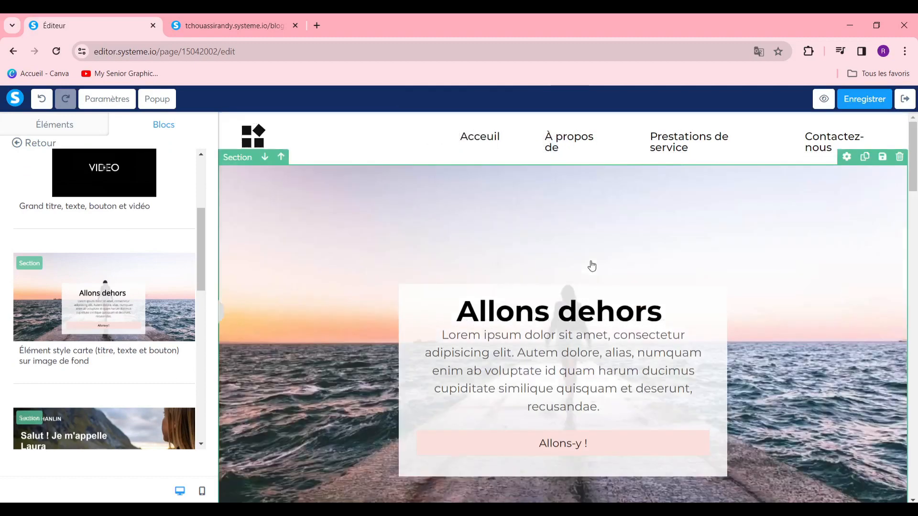
Step: Replace the "Allons dehors" heading in the new welcome section with "slogan"
{"action": "scroll", "coordinate": [770, 274], "scroll_direction": "down", "scroll_amount": 3}
{"action": "scroll", "coordinate": [779, 263], "scroll_direction": "up", "scroll_amount": 3}
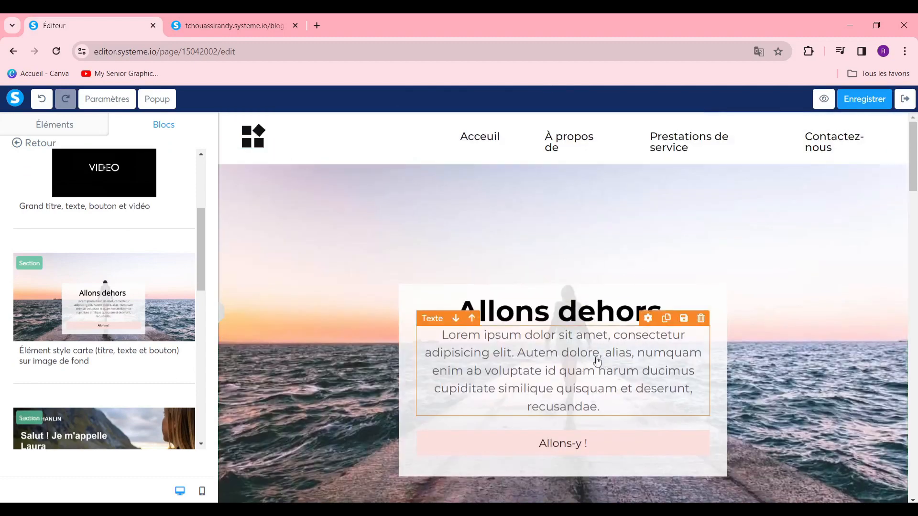
{"action": "left_click", "coordinate": [529, 357]}
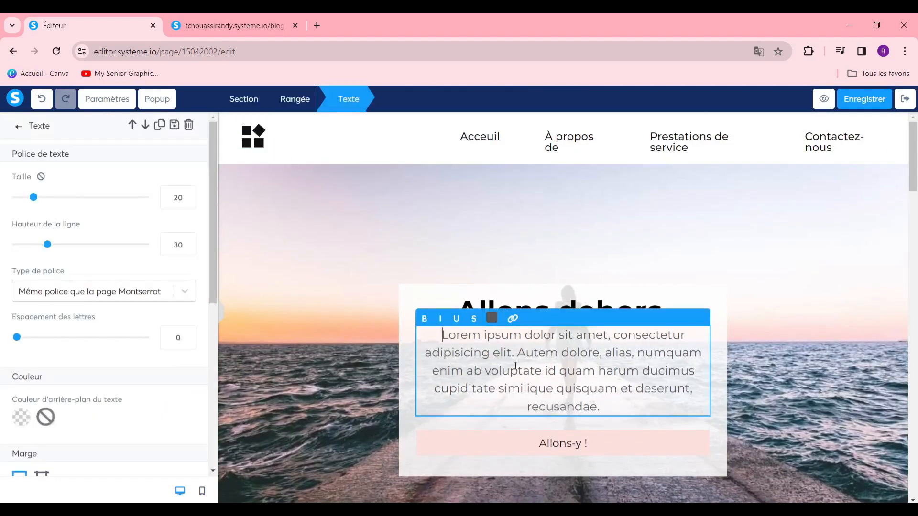
{"action": "left_click", "coordinate": [562, 287]}
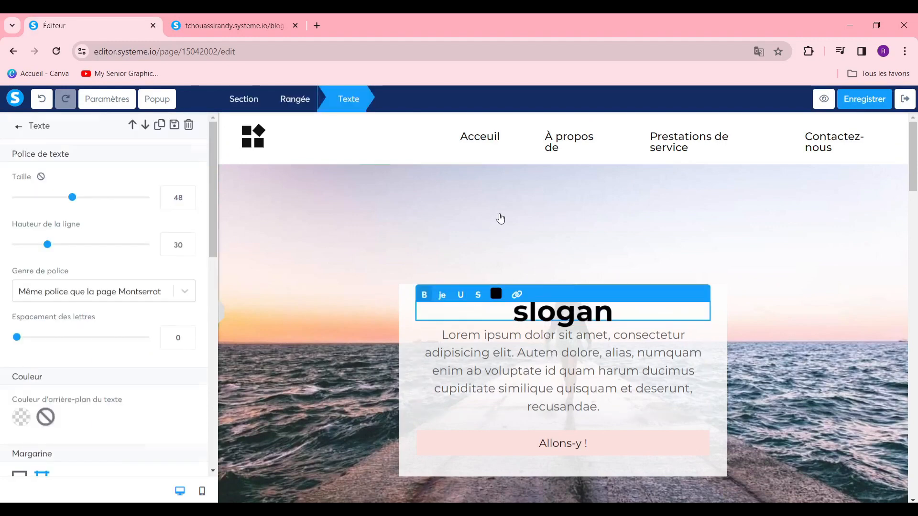
{"action": "left_click", "coordinate": [377, 194]}
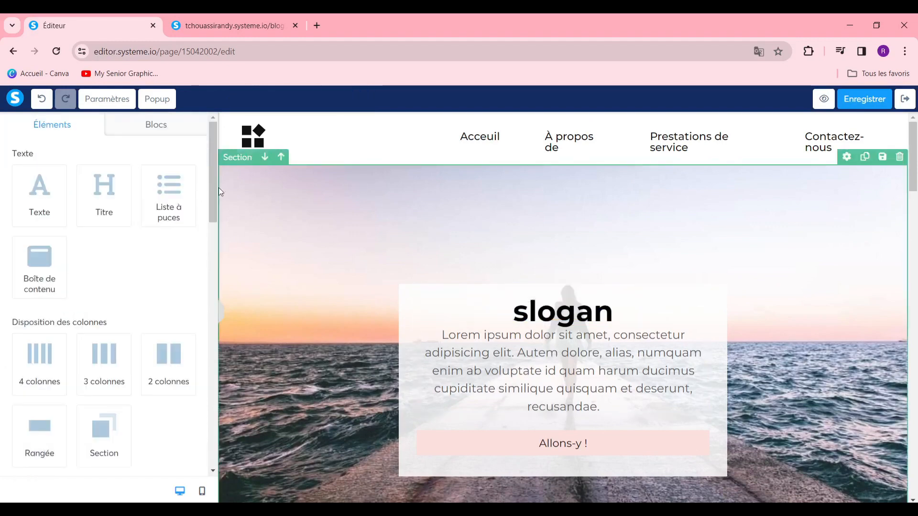
Step: Replace the background image of the "slogan" welcome section with the existing file damian-patkowski-263191-unsplash-5655255.jpg
{"action": "left_click", "coordinate": [346, 185]}
{"action": "scroll", "coordinate": [122, 311], "scroll_direction": "down", "scroll_amount": 5}
{"action": "scroll", "coordinate": [46, 310], "scroll_direction": "up", "scroll_amount": 1}
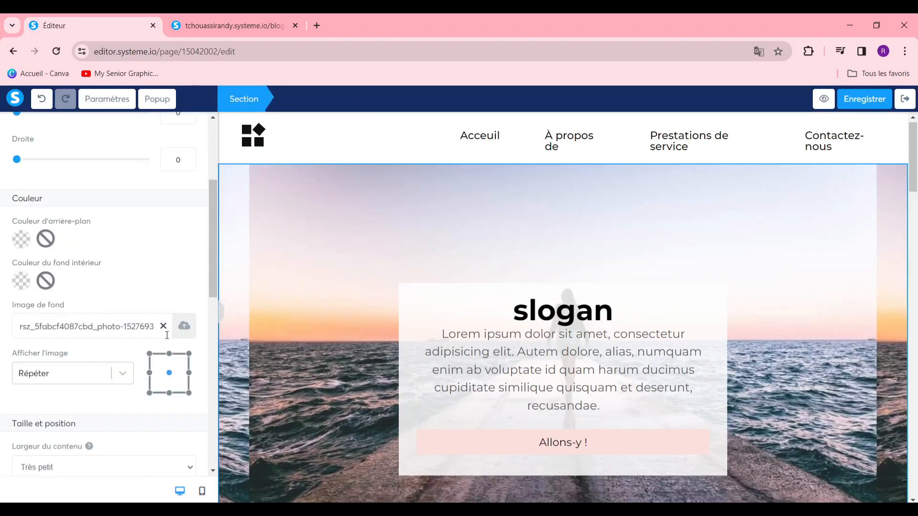
{"action": "left_click", "coordinate": [184, 326]}
{"action": "left_click", "coordinate": [514, 170]}
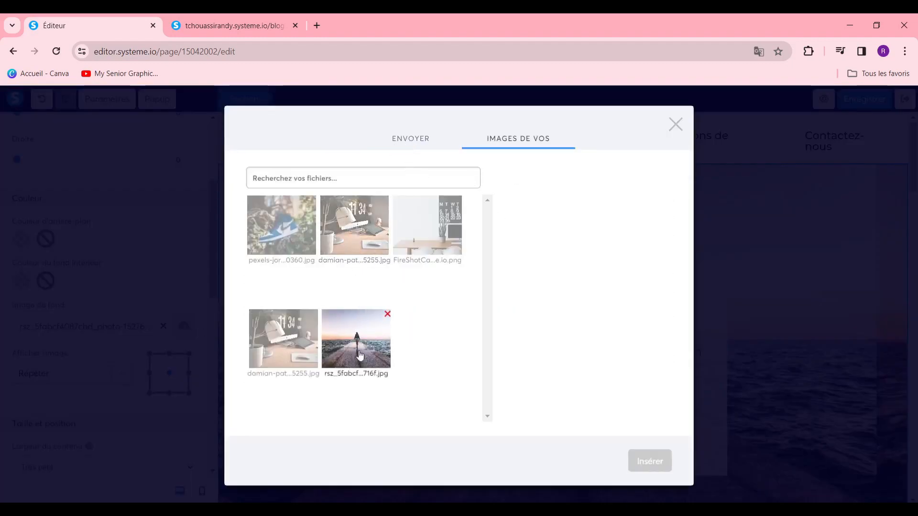
{"action": "left_click", "coordinate": [363, 225]}
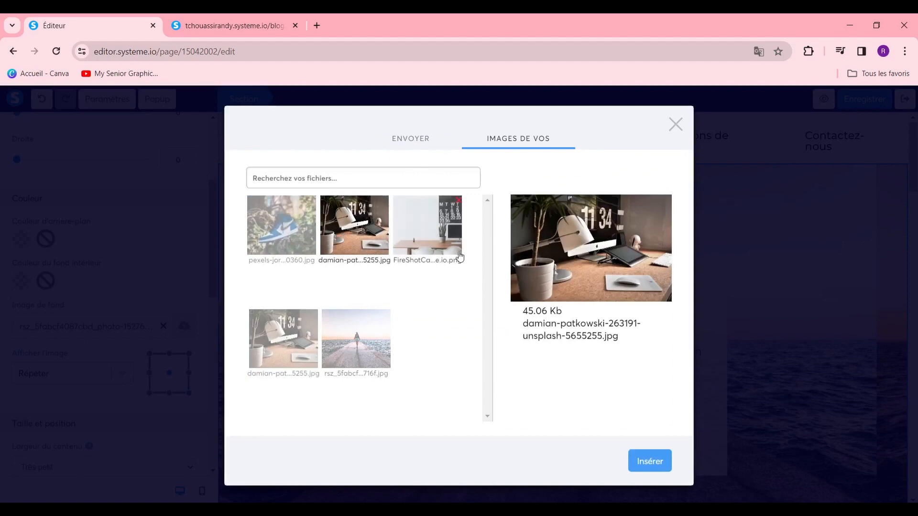
{"action": "left_click", "coordinate": [666, 463]}
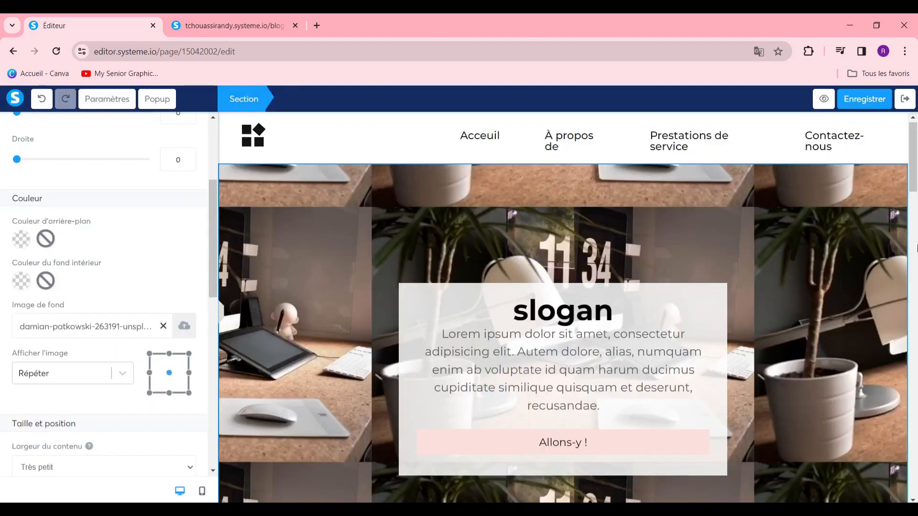
{"action": "left_click", "coordinate": [751, 318]}
{"action": "left_click", "coordinate": [720, 292]}
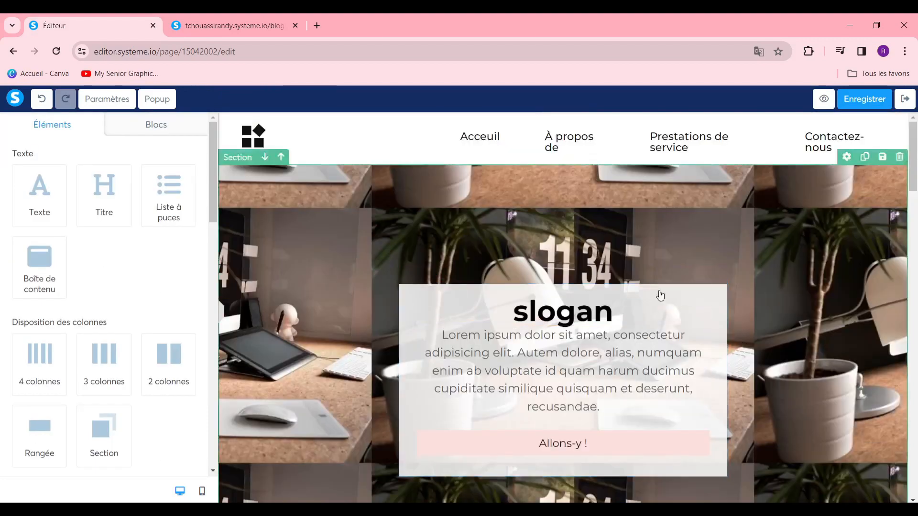
Step: Look over the order form section, check the page preview and close it again
{"action": "scroll", "coordinate": [661, 296], "scroll_direction": "down", "scroll_amount": 10}
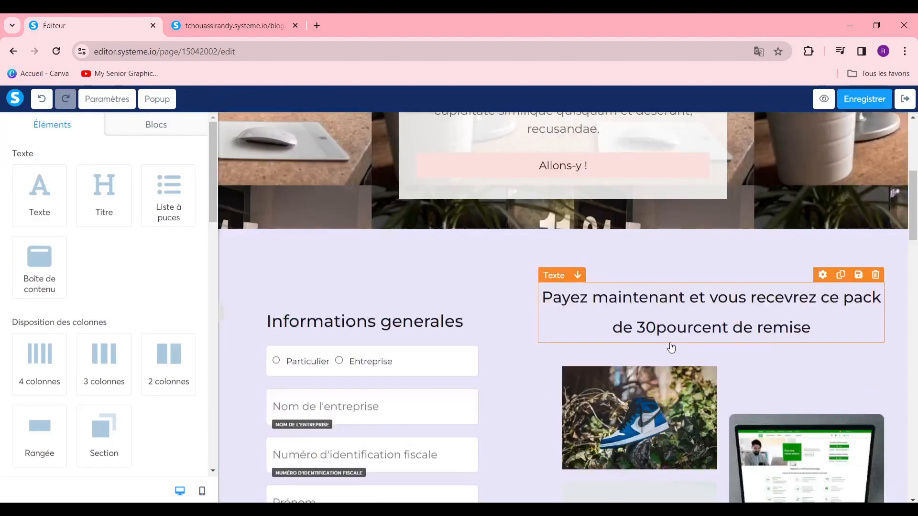
{"action": "scroll", "coordinate": [658, 349], "scroll_direction": "up", "scroll_amount": 3}
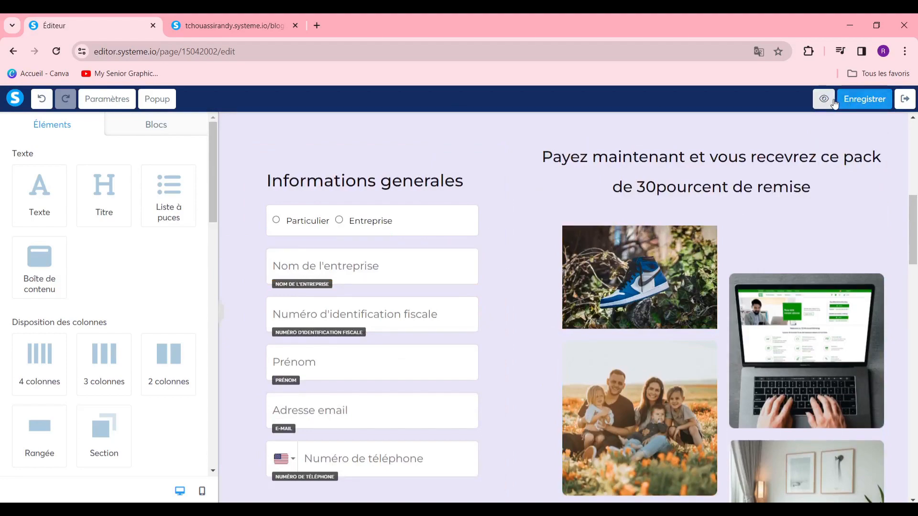
{"action": "left_click", "coordinate": [824, 99]}
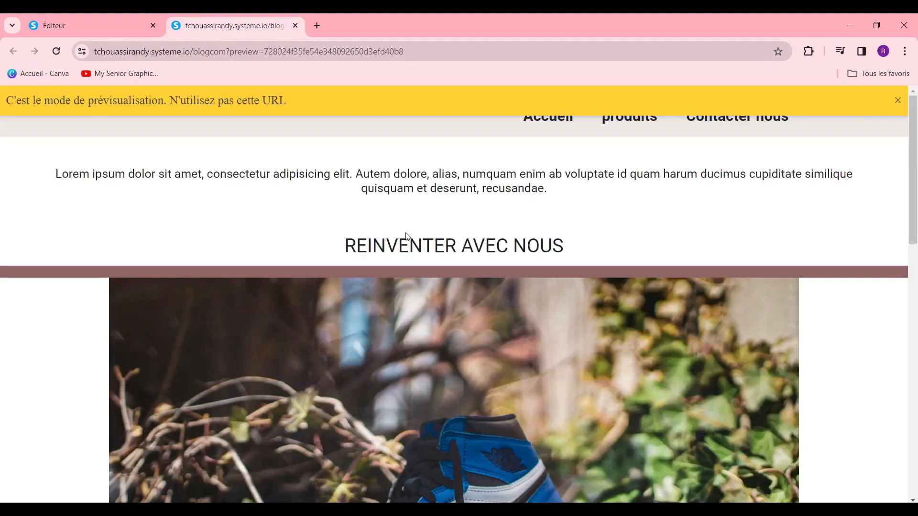
{"action": "scroll", "coordinate": [507, 285], "scroll_direction": "down", "scroll_amount": 8}
{"action": "key", "text": "ctrl+w"}
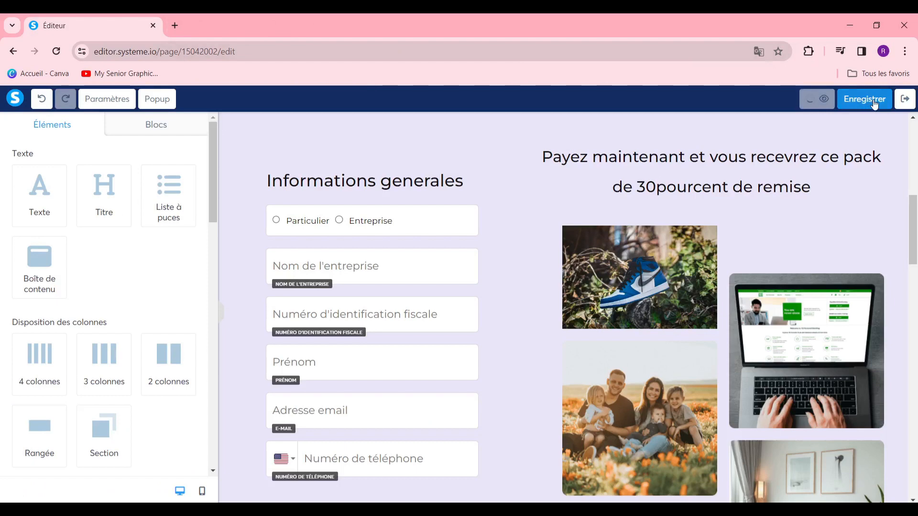
Step: Save the page on leaving the editor, and copy the link of the Bon de commande step
{"action": "left_click", "coordinate": [883, 103]}
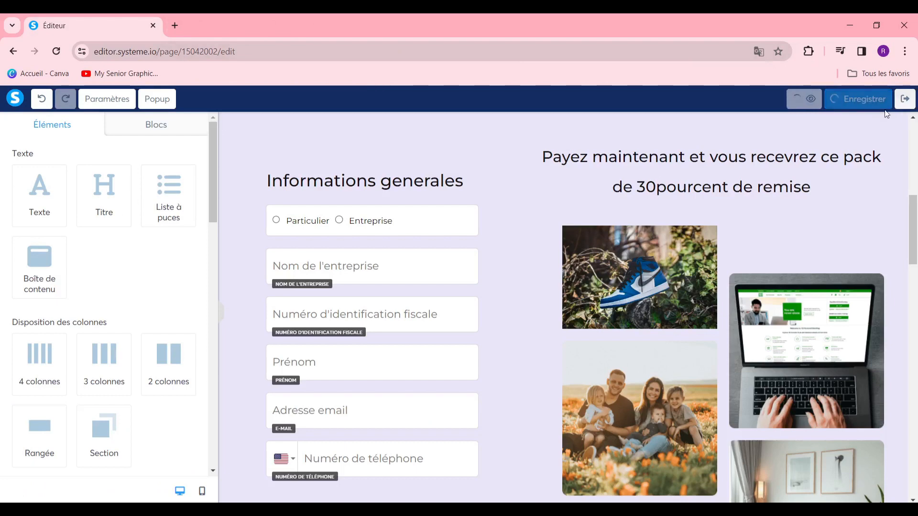
{"action": "left_click", "coordinate": [910, 102]}
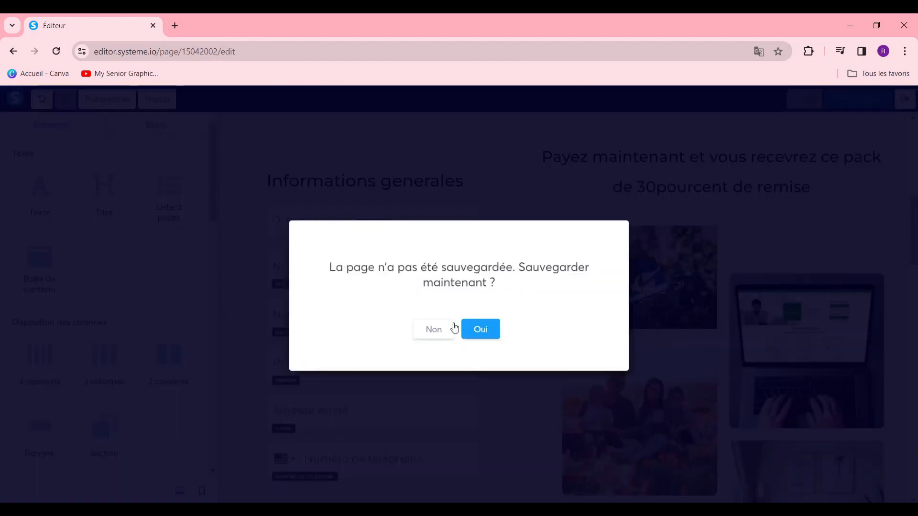
{"action": "left_click", "coordinate": [480, 329]}
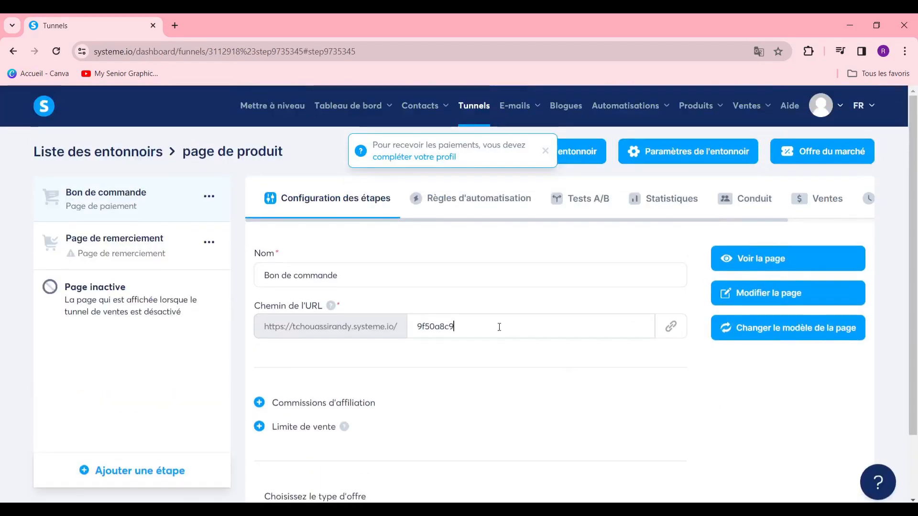
{"action": "double_click", "coordinate": [499, 327]}
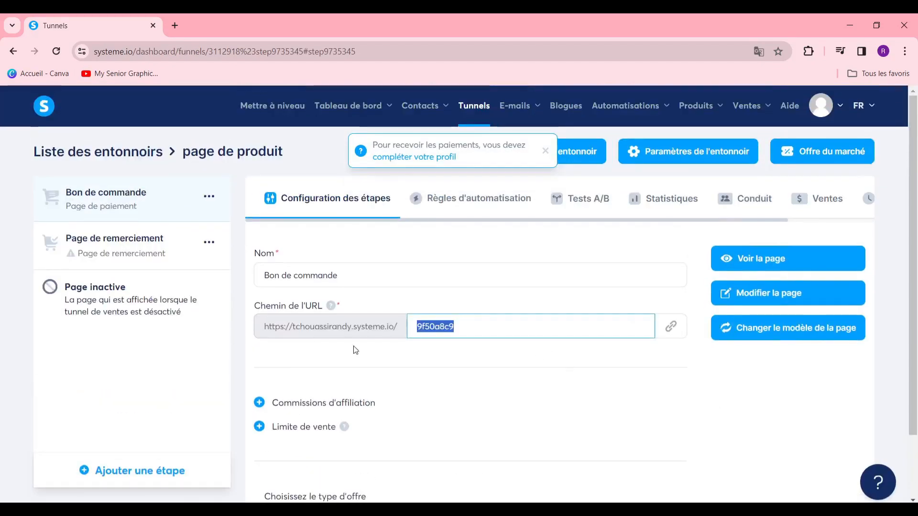
{"action": "left_click", "coordinate": [680, 333]}
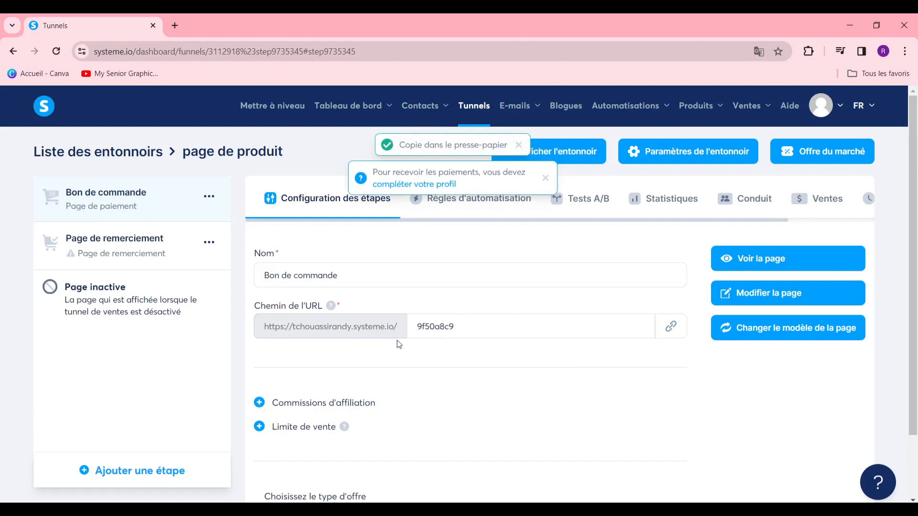
Step: Create an email campaign named "promotion" with the description "description"
{"action": "mouse_move", "coordinate": [528, 111]}
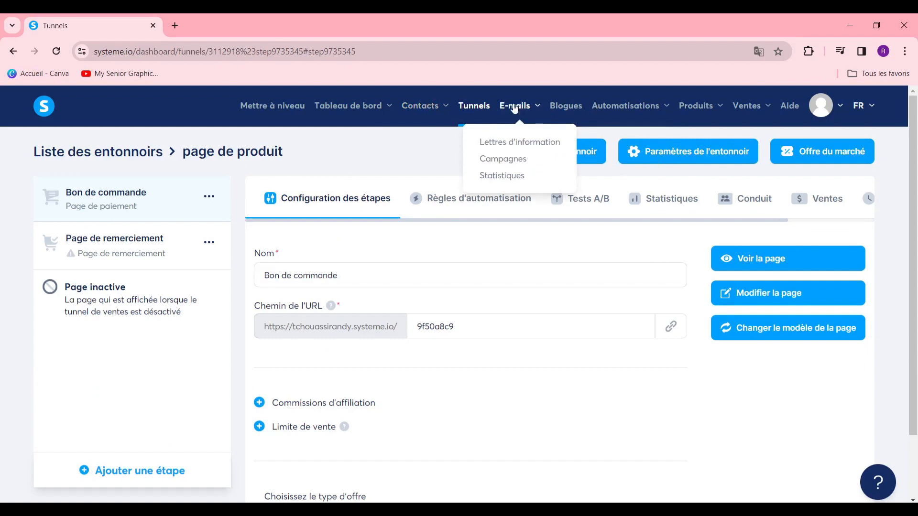
{"action": "left_click", "coordinate": [508, 159]}
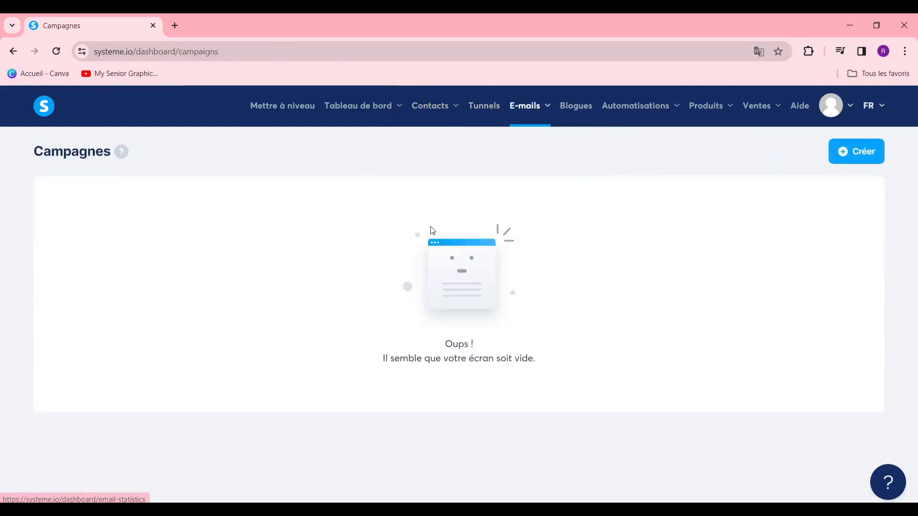
{"action": "left_click", "coordinate": [851, 157]}
{"action": "left_click", "coordinate": [370, 242]}
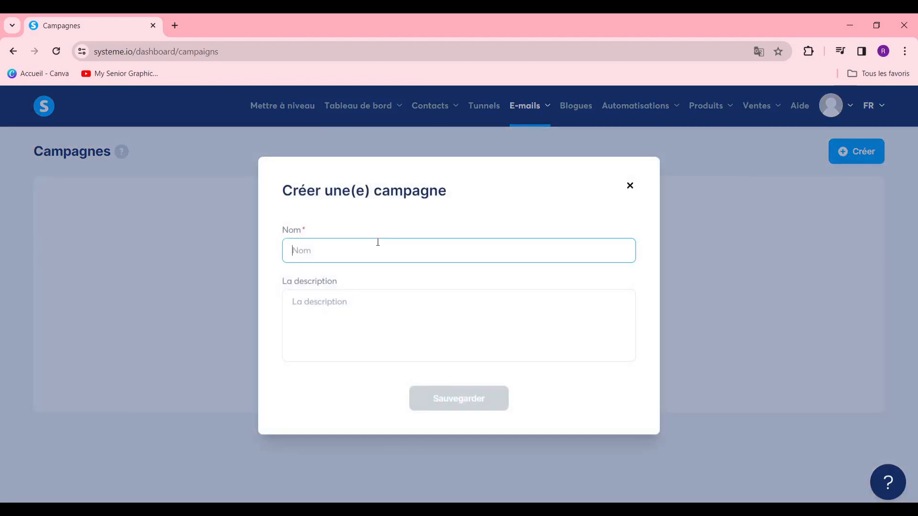
{"action": "type", "text": "promotion"}
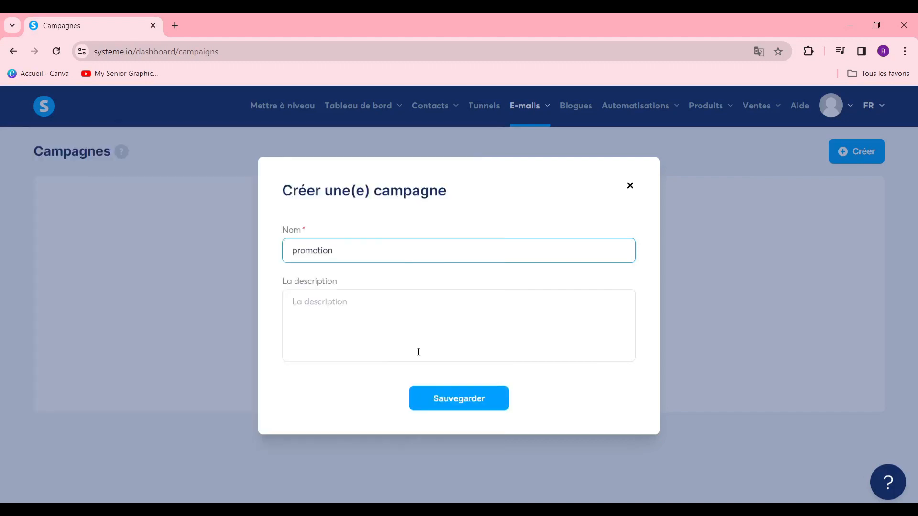
{"action": "left_click", "coordinate": [418, 352]}
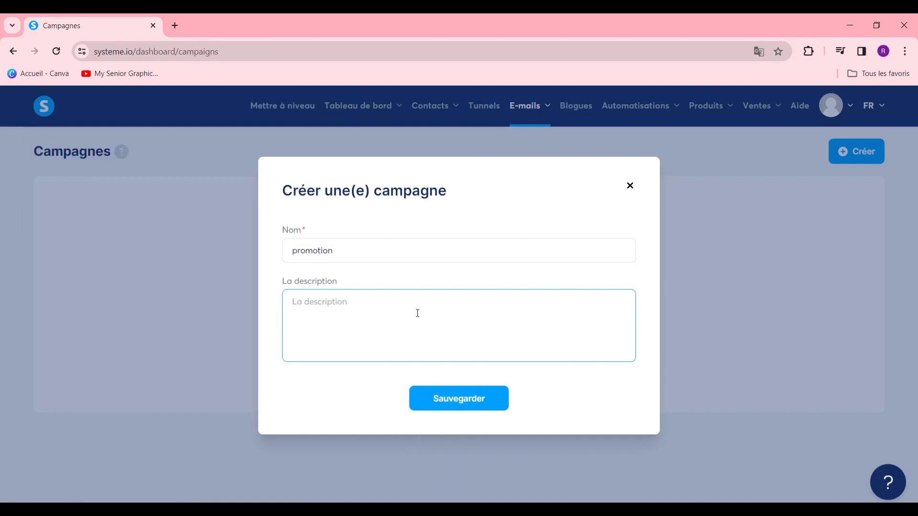
{"action": "type", "text": "description"}
{"action": "left_click", "coordinate": [478, 398]}
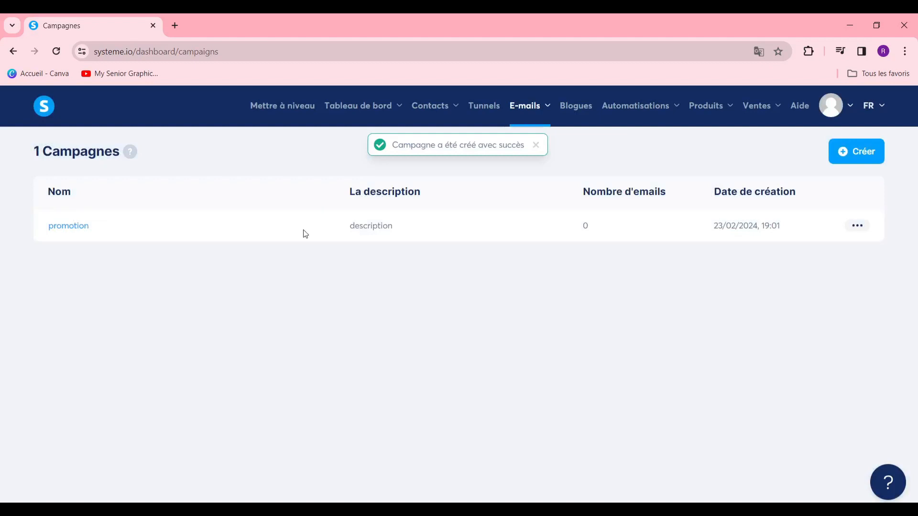
Step: Add an email step to the promotion campaign with the subject "entree", the sender's name and the Éditeur classique option
{"action": "left_click", "coordinate": [70, 227]}
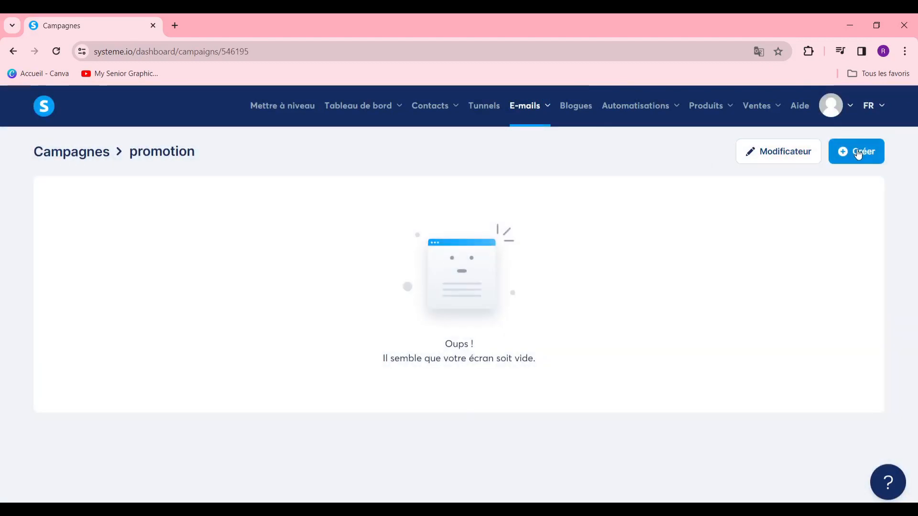
{"action": "left_click", "coordinate": [857, 153]}
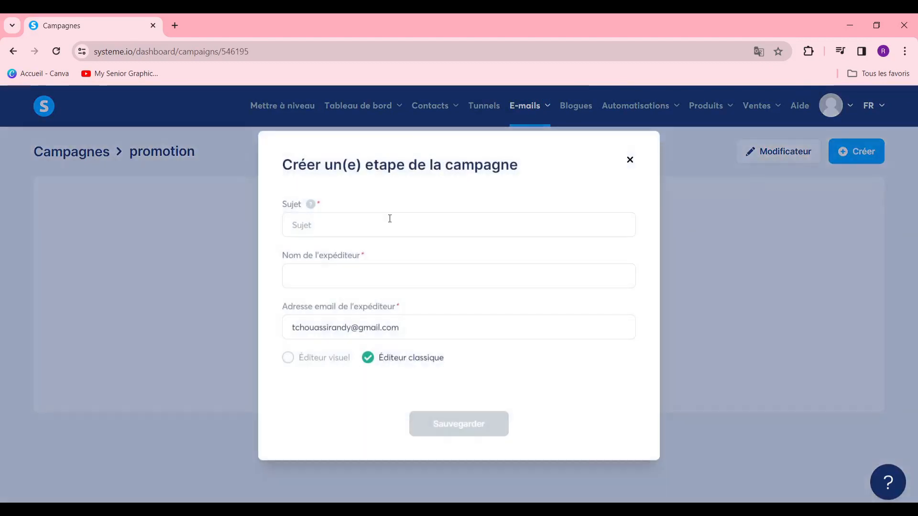
{"action": "left_click", "coordinate": [390, 218]}
{"action": "left_click", "coordinate": [407, 270]}
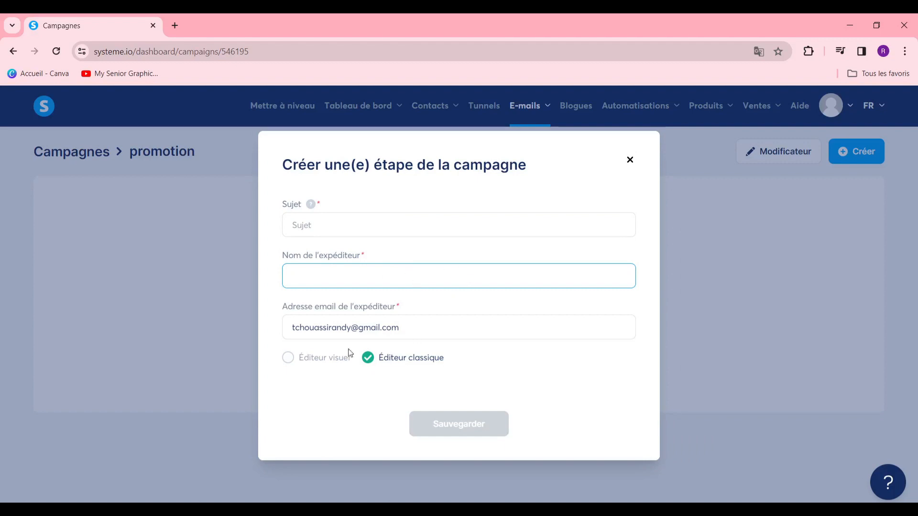
{"action": "left_click", "coordinate": [302, 363]}
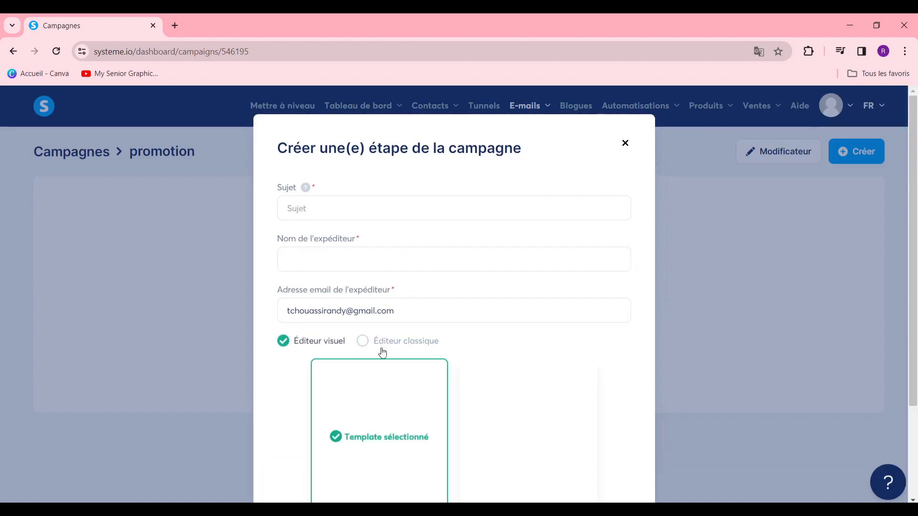
{"action": "scroll", "coordinate": [381, 353], "scroll_direction": "down", "scroll_amount": 3}
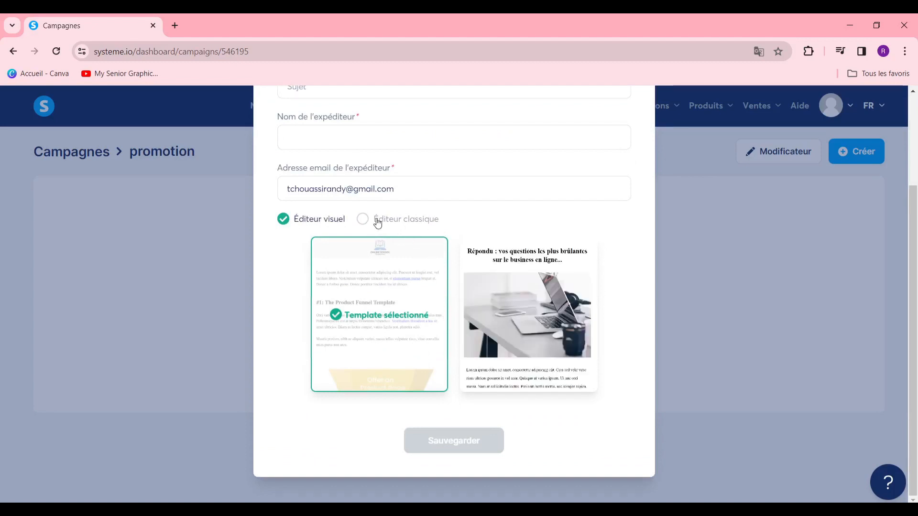
{"action": "mouse_move", "coordinate": [516, 330]}
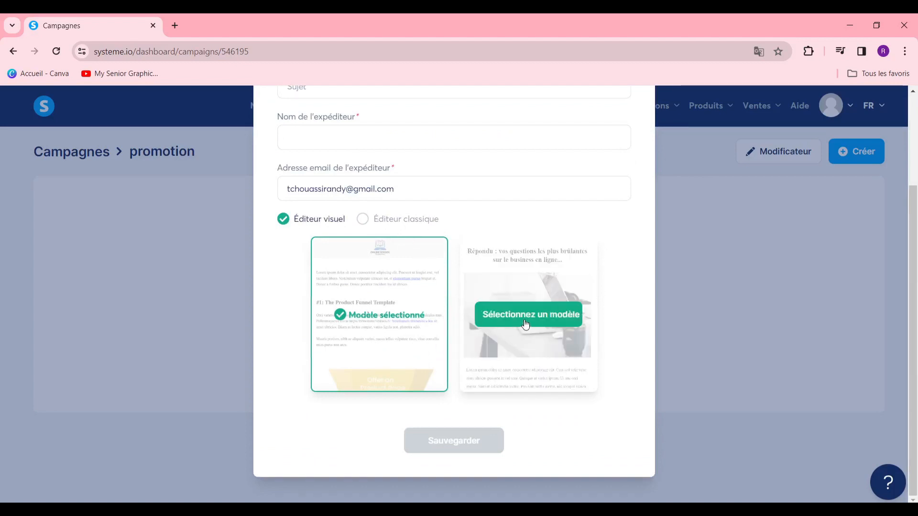
{"action": "left_click", "coordinate": [382, 271]}
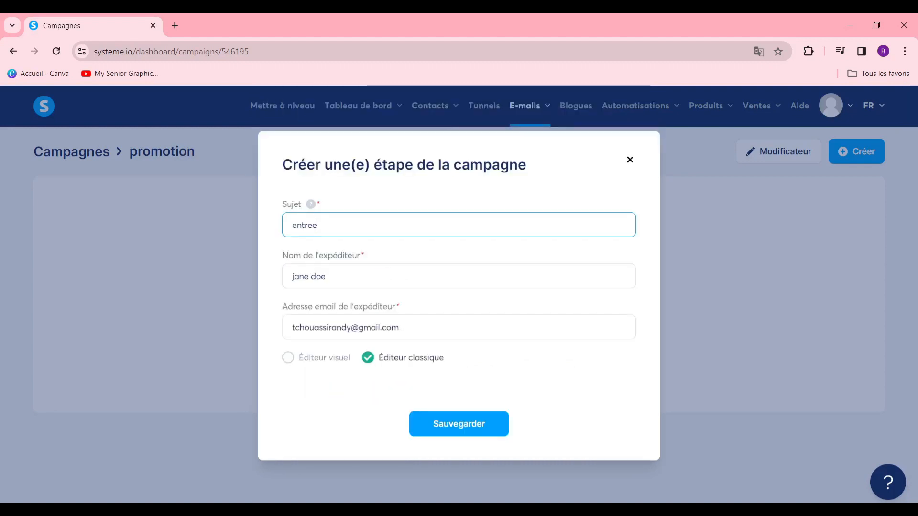
{"action": "left_click", "coordinate": [481, 426]}
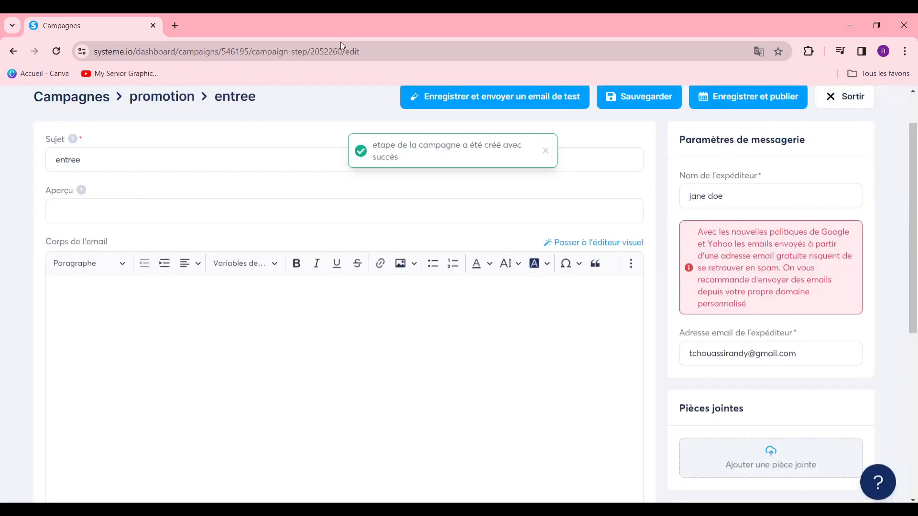
Step: Examine the campaign email's editing page, including the preview text, message body, sender settings, attachments and substitution variables
{"action": "scroll", "coordinate": [340, 189], "scroll_direction": "down", "scroll_amount": 3}
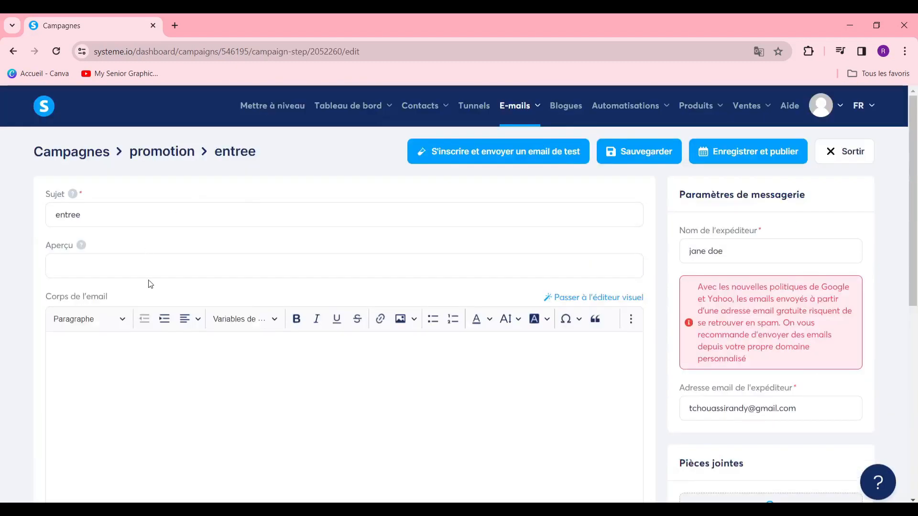
{"action": "left_click", "coordinate": [152, 272]}
{"action": "scroll", "coordinate": [216, 264], "scroll_direction": "down", "scroll_amount": 3}
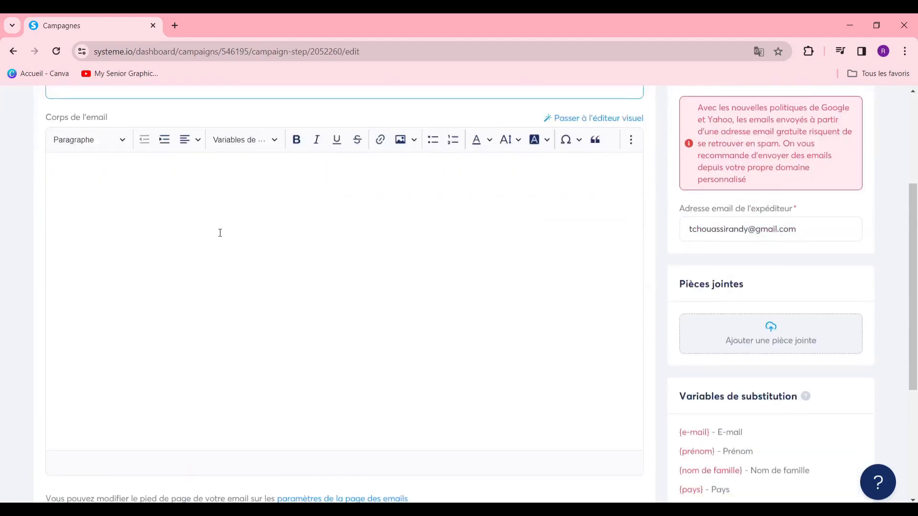
{"action": "left_click", "coordinate": [220, 233]}
{"action": "scroll", "coordinate": [264, 196], "scroll_direction": "down", "scroll_amount": 3}
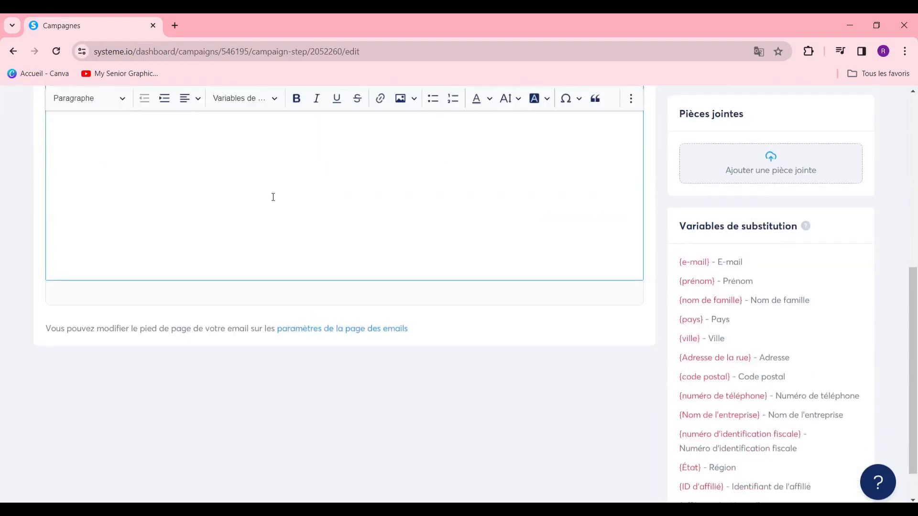
{"action": "scroll", "coordinate": [272, 196], "scroll_direction": "up", "scroll_amount": 7}
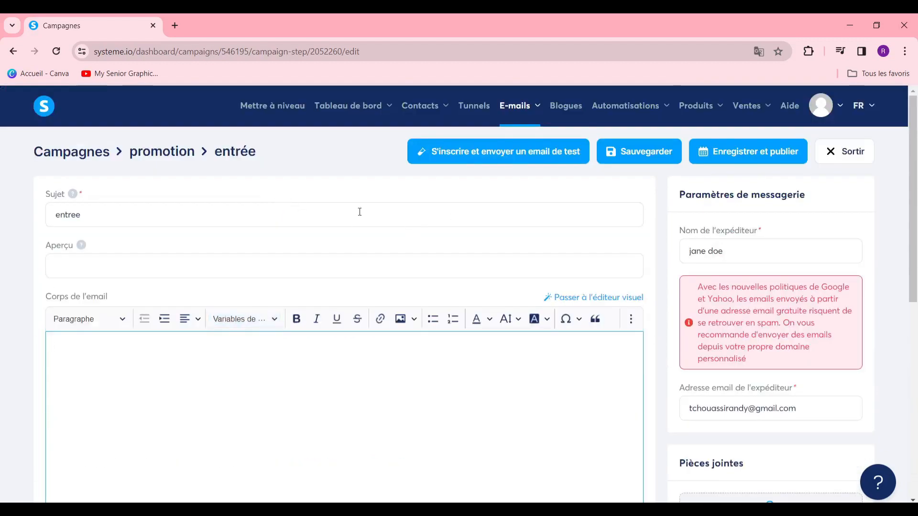
{"action": "left_click", "coordinate": [257, 268]}
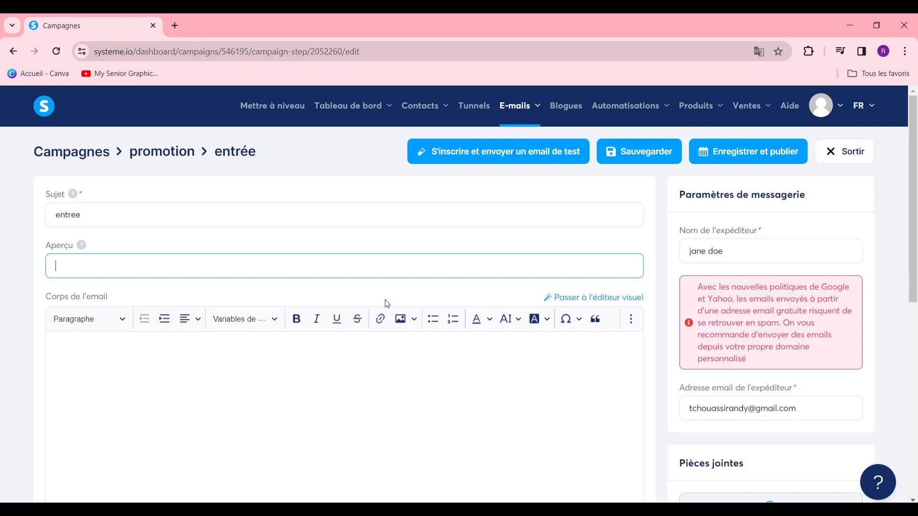
{"action": "scroll", "coordinate": [478, 316], "scroll_direction": "down", "scroll_amount": 1}
{"action": "scroll", "coordinate": [783, 191], "scroll_direction": "up", "scroll_amount": 2}
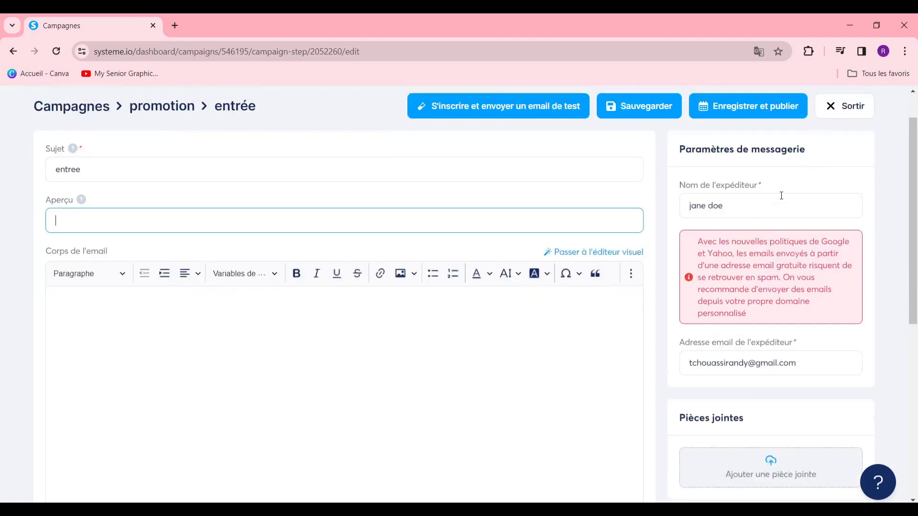
{"action": "scroll", "coordinate": [754, 241], "scroll_direction": "down", "scroll_amount": 5}
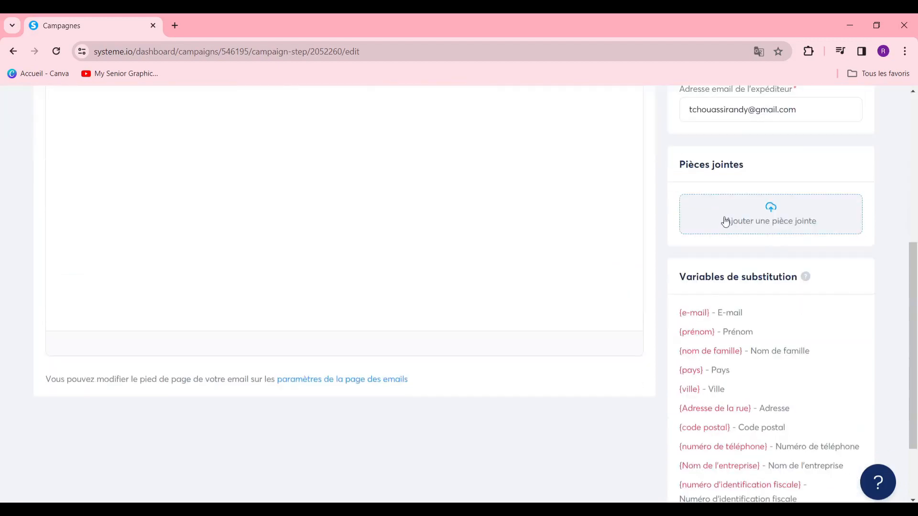
Step: Enter "hi" as the body of the campaign email and open its publishing settings, including the choice of preceding email
{"action": "scroll", "coordinate": [765, 226], "scroll_direction": "down", "scroll_amount": 2}
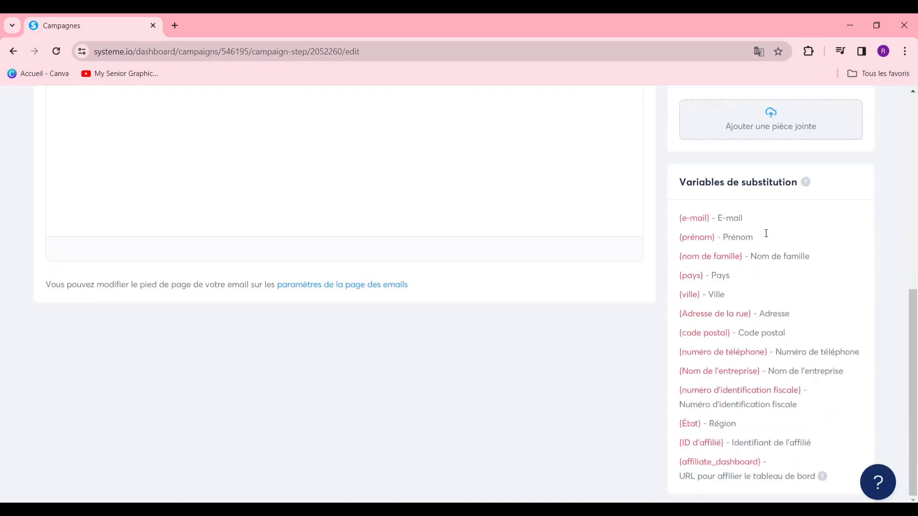
{"action": "scroll", "coordinate": [764, 233], "scroll_direction": "up", "scroll_amount": 7}
{"action": "left_click", "coordinate": [294, 357]}
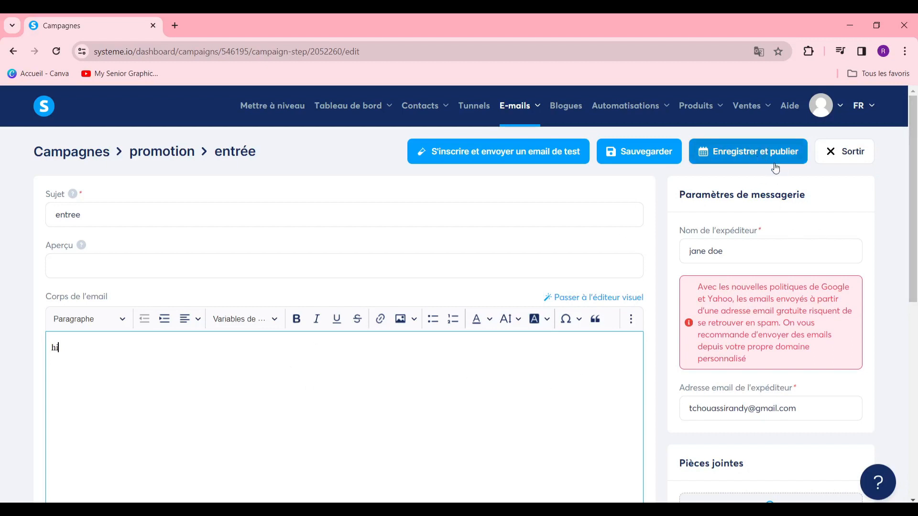
{"action": "left_click", "coordinate": [749, 151]}
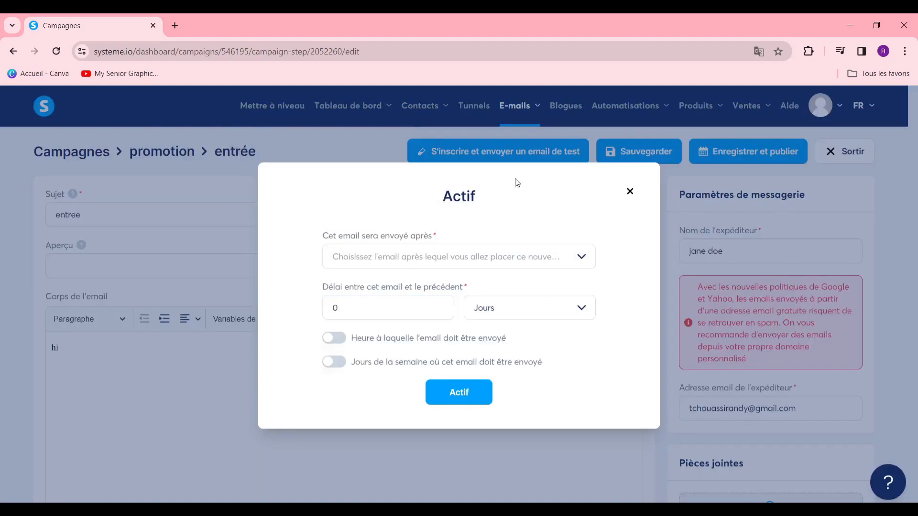
{"action": "left_click", "coordinate": [543, 258]}
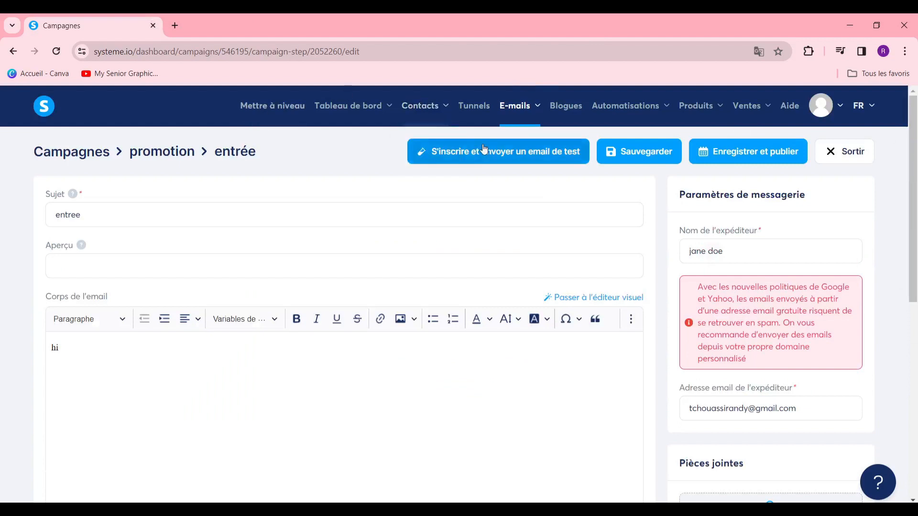
Step: Open the automation rules section and start creating a new rule
{"action": "mouse_move", "coordinate": [615, 101]}
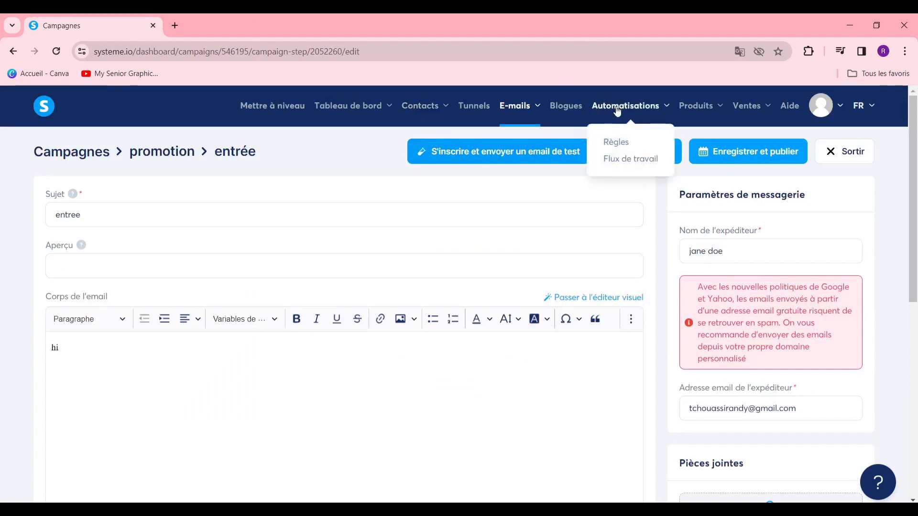
{"action": "left_click", "coordinate": [624, 145]}
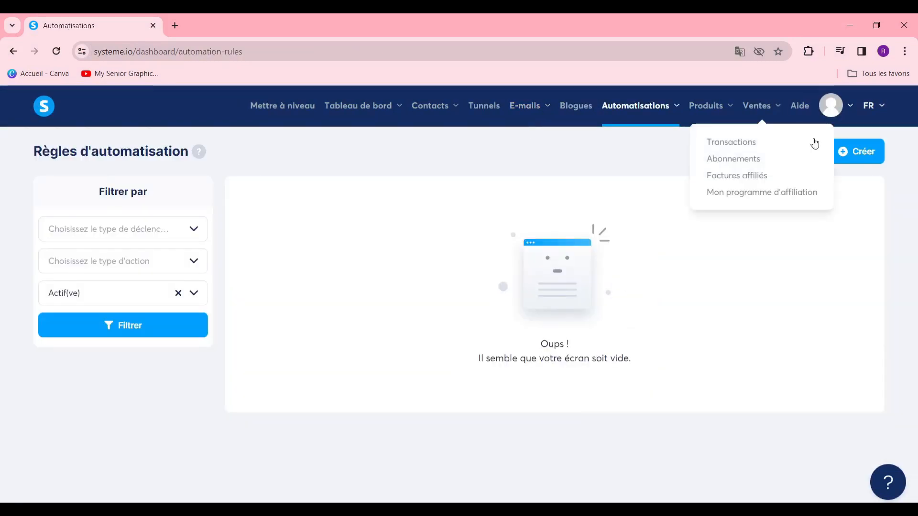
{"action": "left_click", "coordinate": [863, 153]}
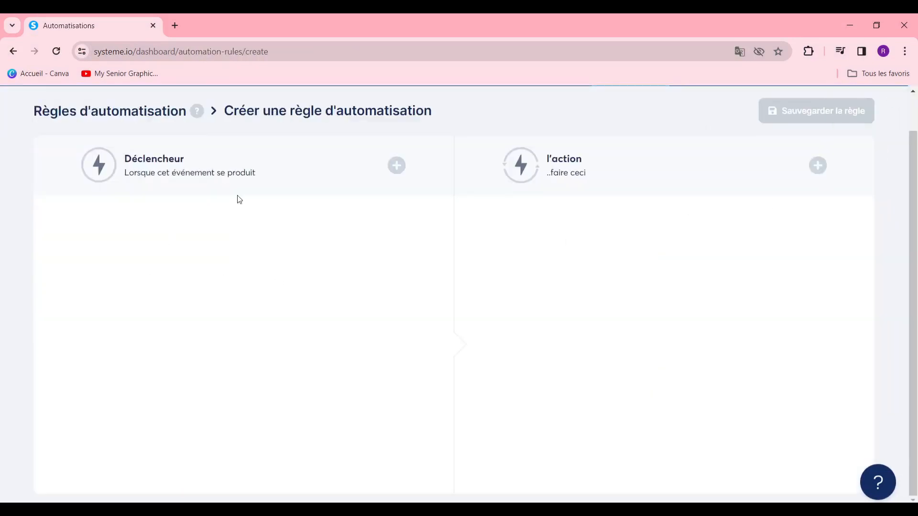
{"action": "scroll", "coordinate": [260, 186], "scroll_direction": "up", "scroll_amount": 1}
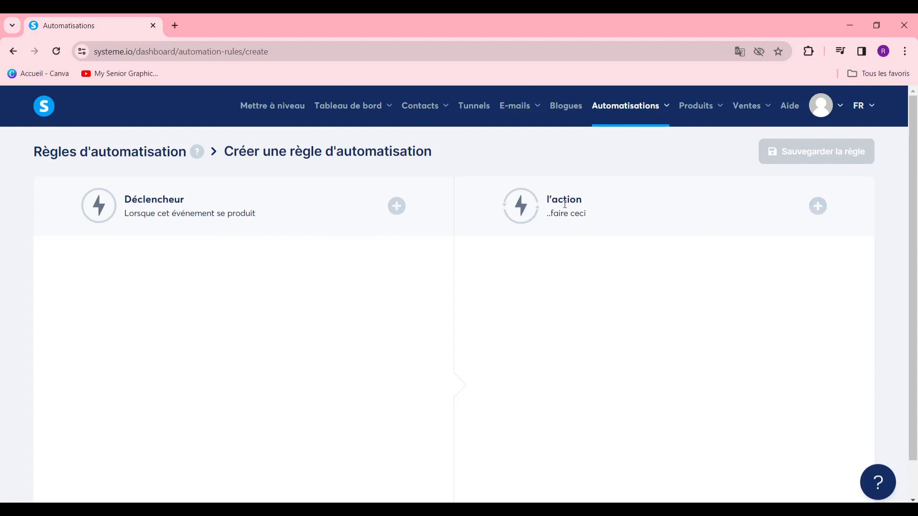
Step: Review the actions available for the automation rule and close the list without choosing one
{"action": "left_click", "coordinate": [811, 207]}
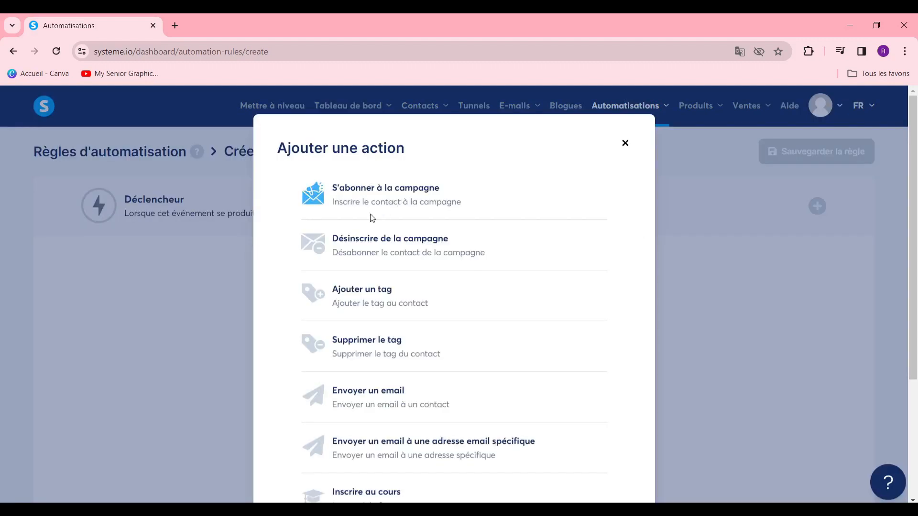
{"action": "scroll", "coordinate": [388, 228], "scroll_direction": "down", "scroll_amount": 2}
{"action": "scroll", "coordinate": [381, 232], "scroll_direction": "up", "scroll_amount": 2}
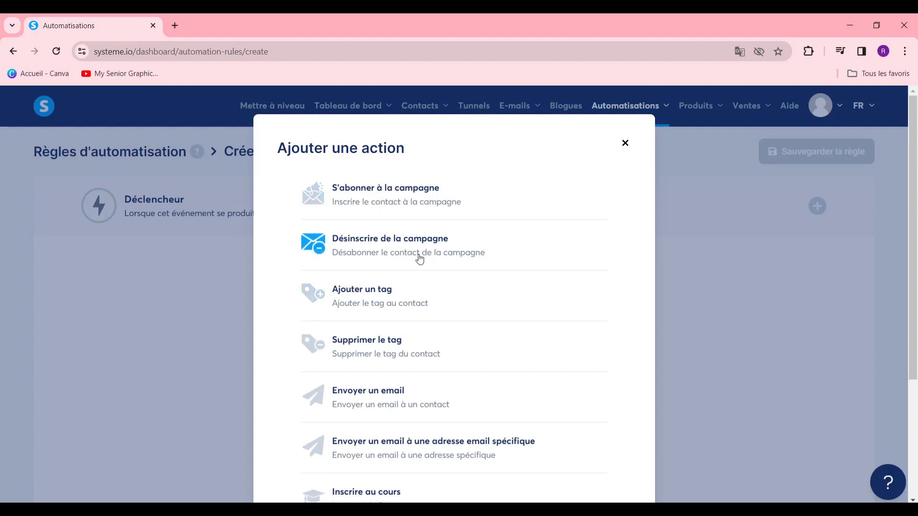
{"action": "scroll", "coordinate": [416, 329], "scroll_direction": "down", "scroll_amount": 3}
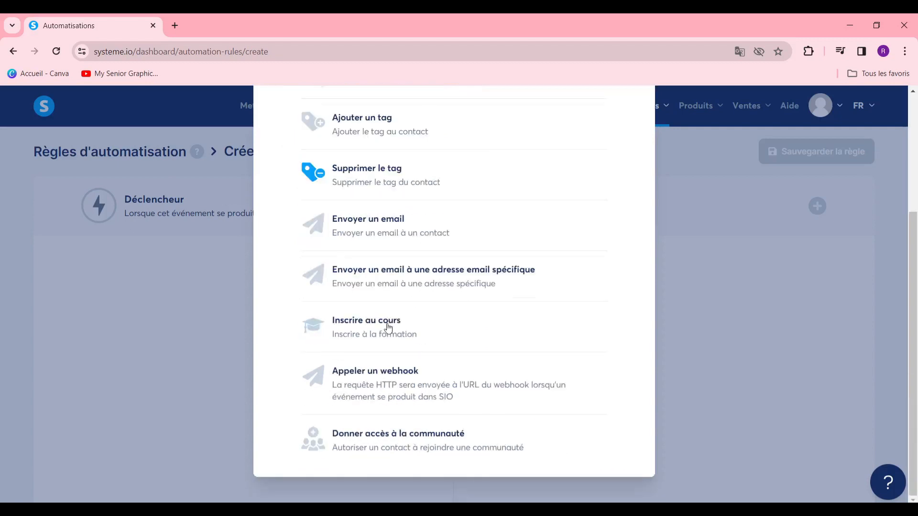
{"action": "scroll", "coordinate": [455, 269], "scroll_direction": "up", "scroll_amount": 3}
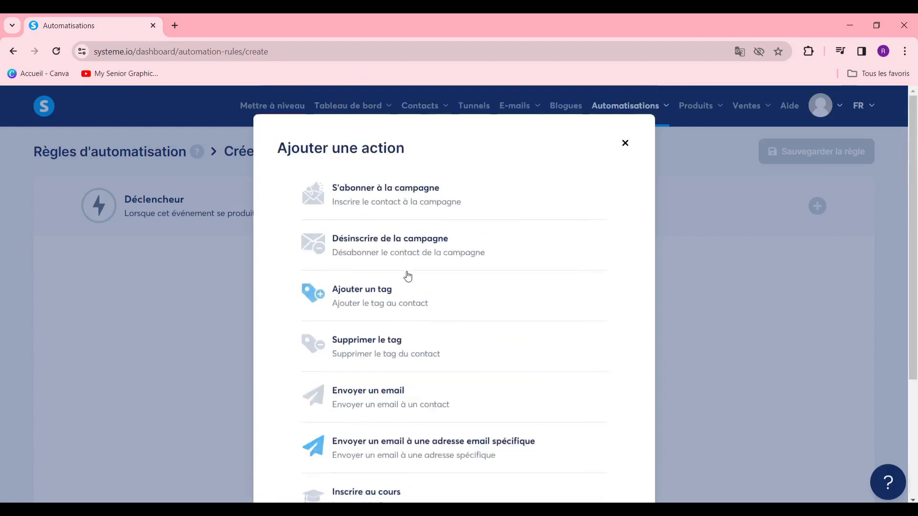
{"action": "left_click", "coordinate": [624, 144]}
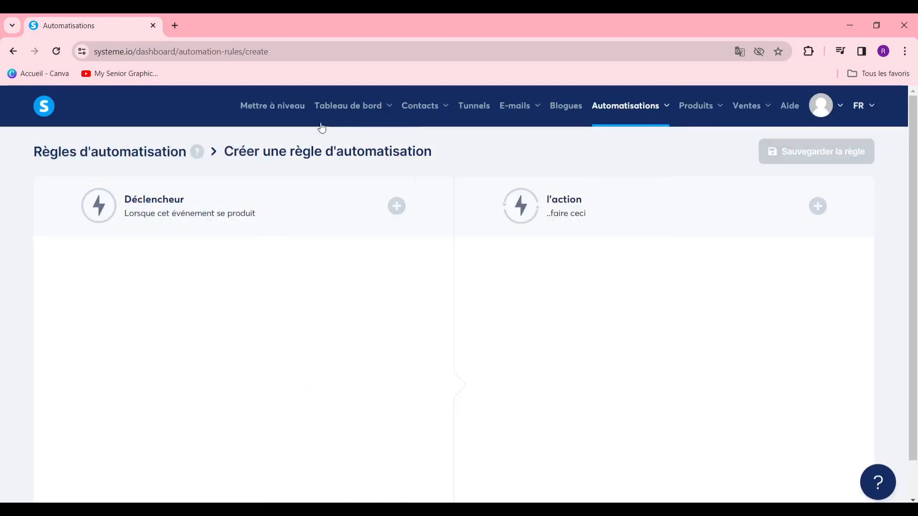
Step: Open the Produits physiques section and start creating a new product
{"action": "mouse_move", "coordinate": [687, 116]}
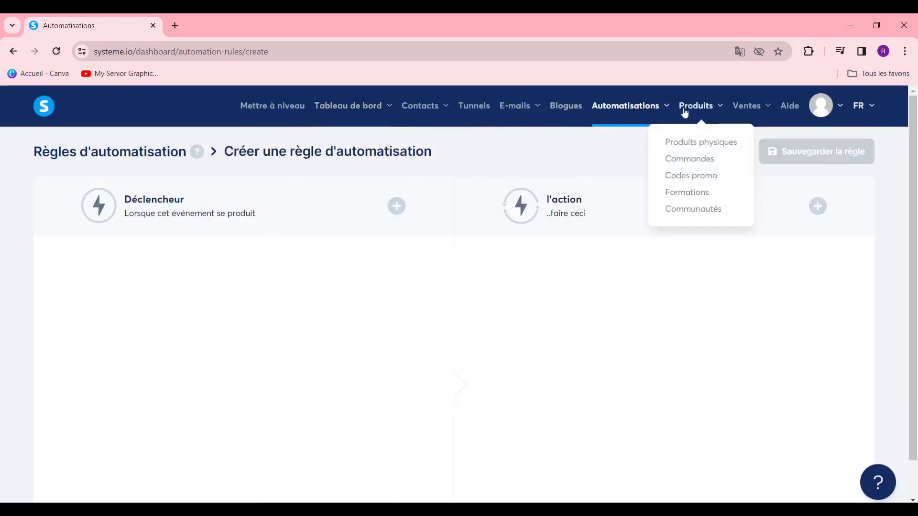
{"action": "left_click", "coordinate": [693, 146]}
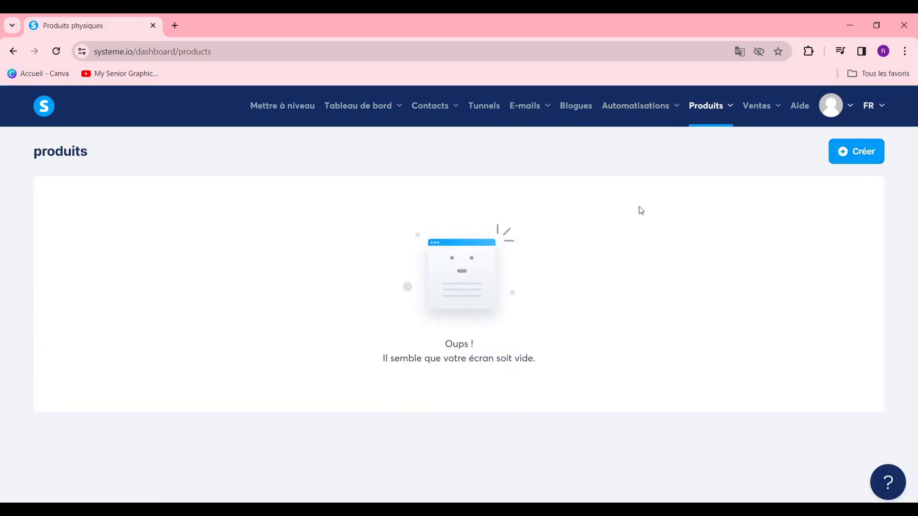
{"action": "left_click", "coordinate": [863, 160]}
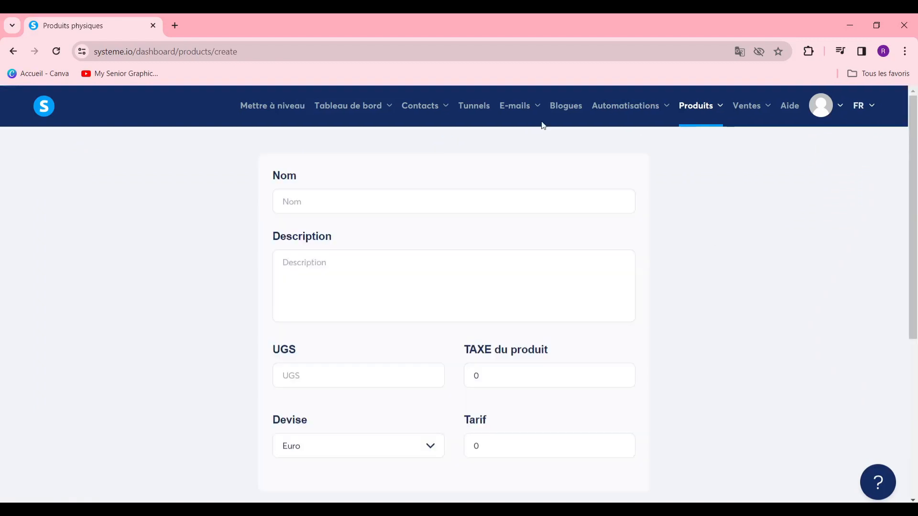
Step: Examine the product creation form, from name, description, UGS, tax, currency and price to media and options
{"action": "scroll", "coordinate": [377, 182], "scroll_direction": "down", "scroll_amount": 5}
{"action": "scroll", "coordinate": [375, 198], "scroll_direction": "up", "scroll_amount": 5}
{"action": "scroll", "coordinate": [375, 199], "scroll_direction": "down", "scroll_amount": 5}
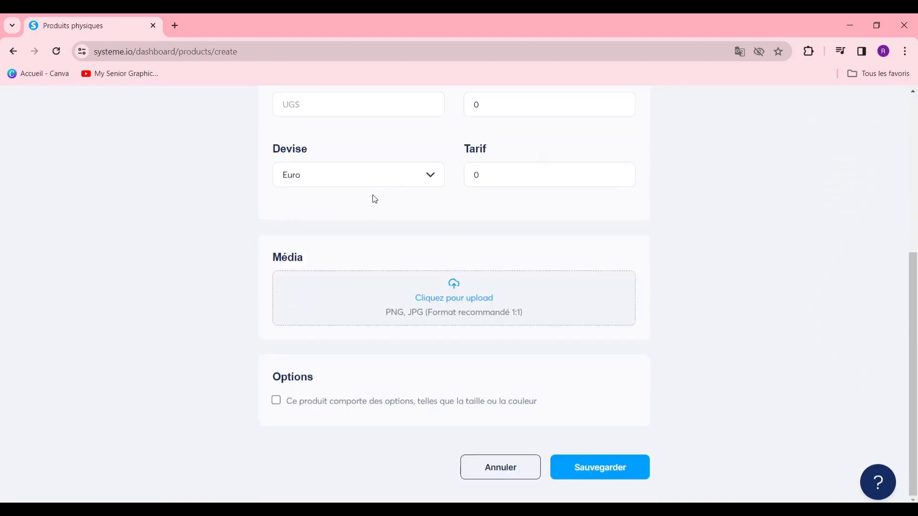
{"action": "scroll", "coordinate": [444, 240], "scroll_direction": "up", "scroll_amount": 5}
{"action": "scroll", "coordinate": [446, 239], "scroll_direction": "down", "scroll_amount": 5}
{"action": "scroll", "coordinate": [448, 221], "scroll_direction": "up", "scroll_amount": 5}
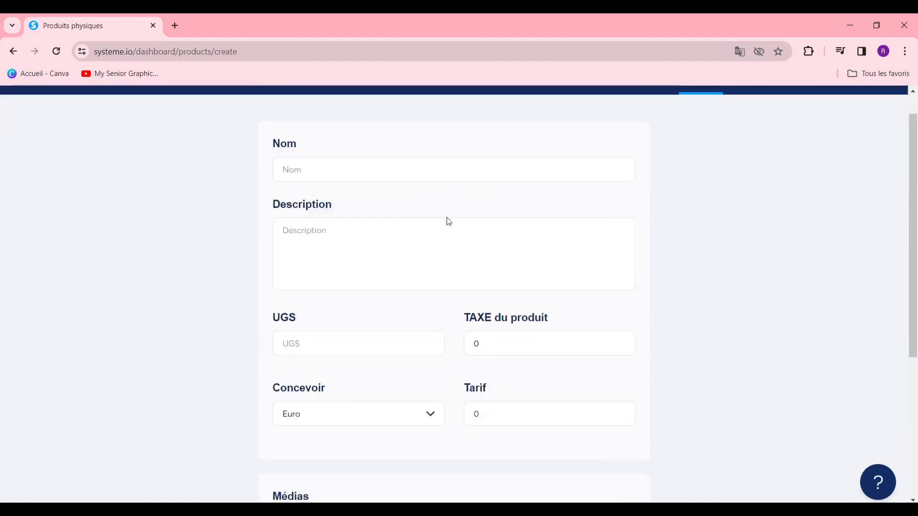
{"action": "scroll", "coordinate": [444, 244], "scroll_direction": "down", "scroll_amount": 5}
{"action": "scroll", "coordinate": [441, 254], "scroll_direction": "up", "scroll_amount": 5}
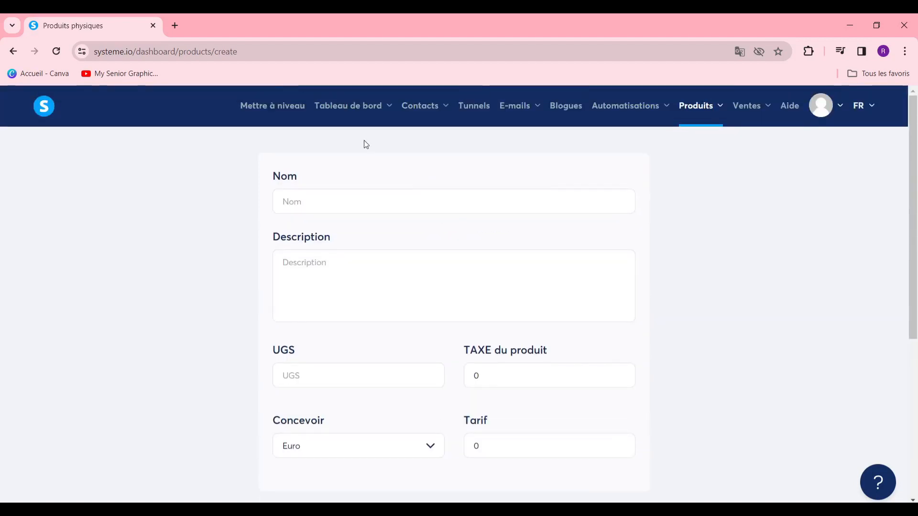
Step: Return to the main Tableau de bord page to view the contact statistics and live activity
{"action": "mouse_move", "coordinate": [364, 116]}
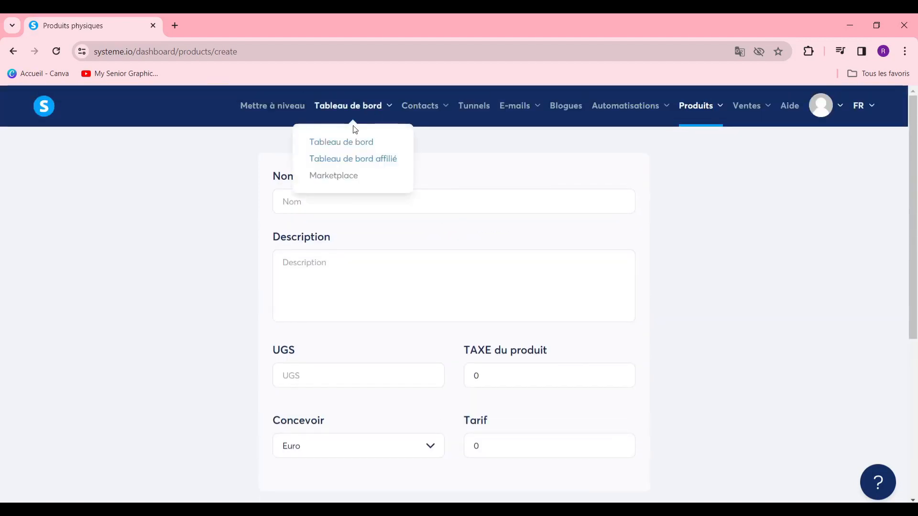
{"action": "left_click", "coordinate": [356, 143]}
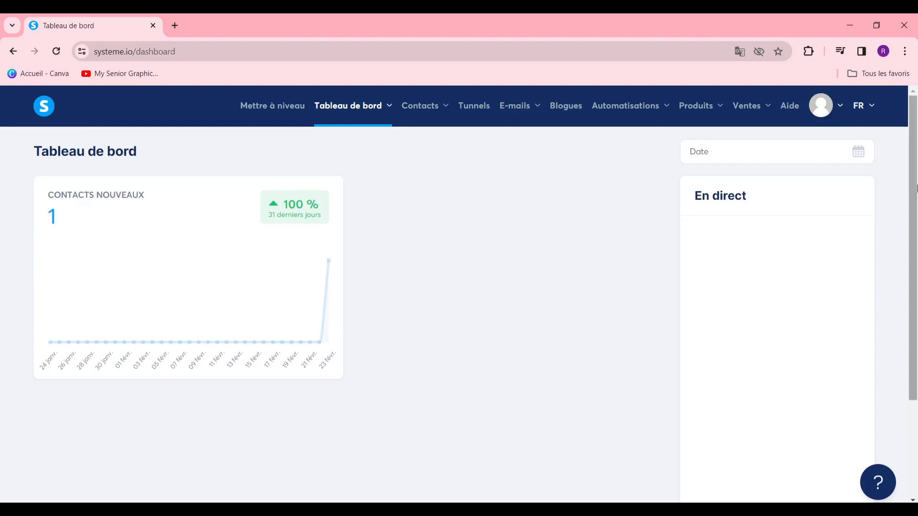
{"action": "mouse_move", "coordinate": [914, 189]}
{"action": "left_mouse_down"}
{"action": "mouse_move", "coordinate": [914, 220]}
{"action": "mouse_move", "coordinate": [913, 187]}
{"action": "left_mouse_up"}
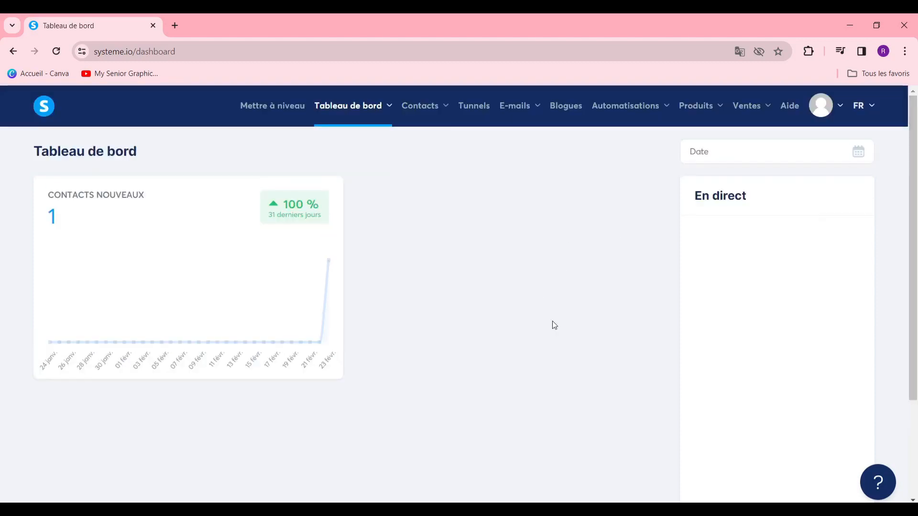